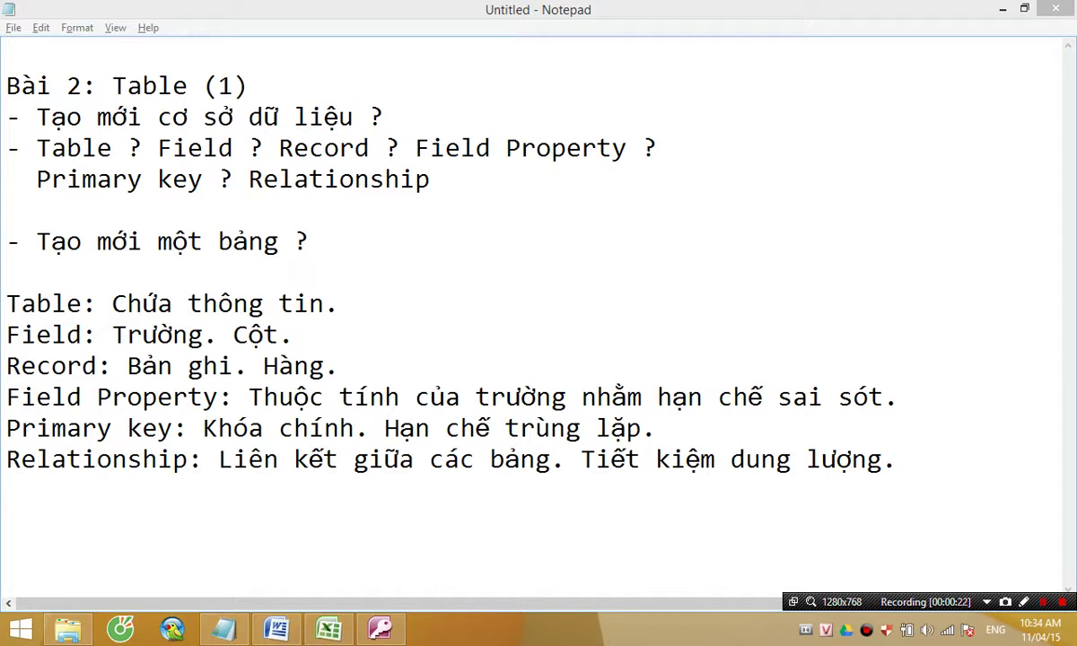
Switch to Microsoft Access, close it with its open Baiso2 database, and start Access afresh from the desktop.
click(399, 621)
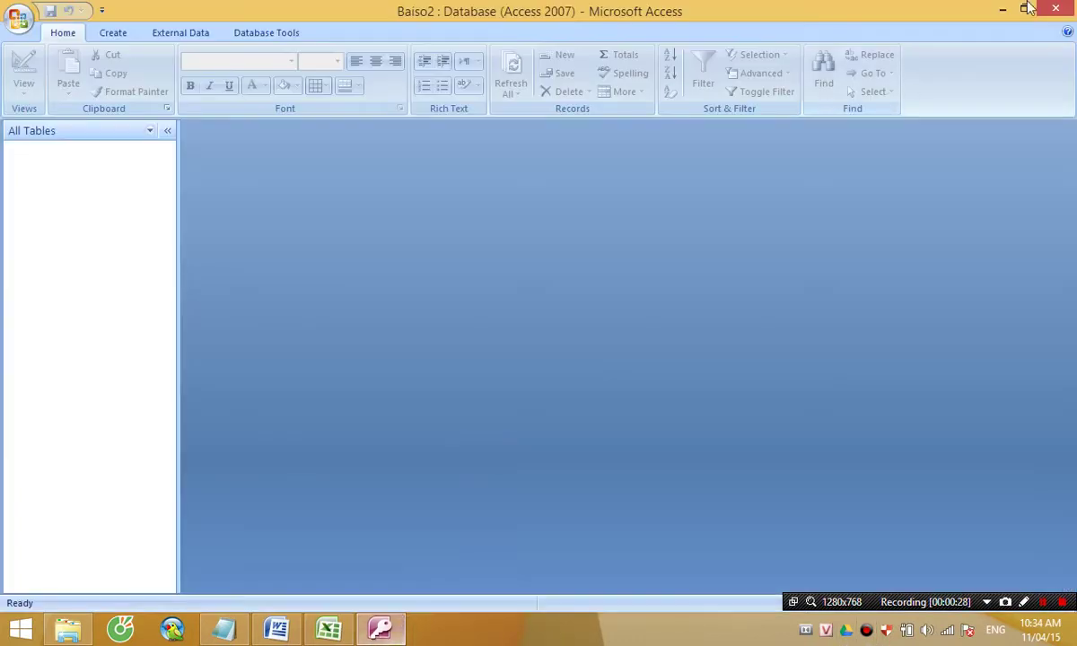
click(1055, 9)
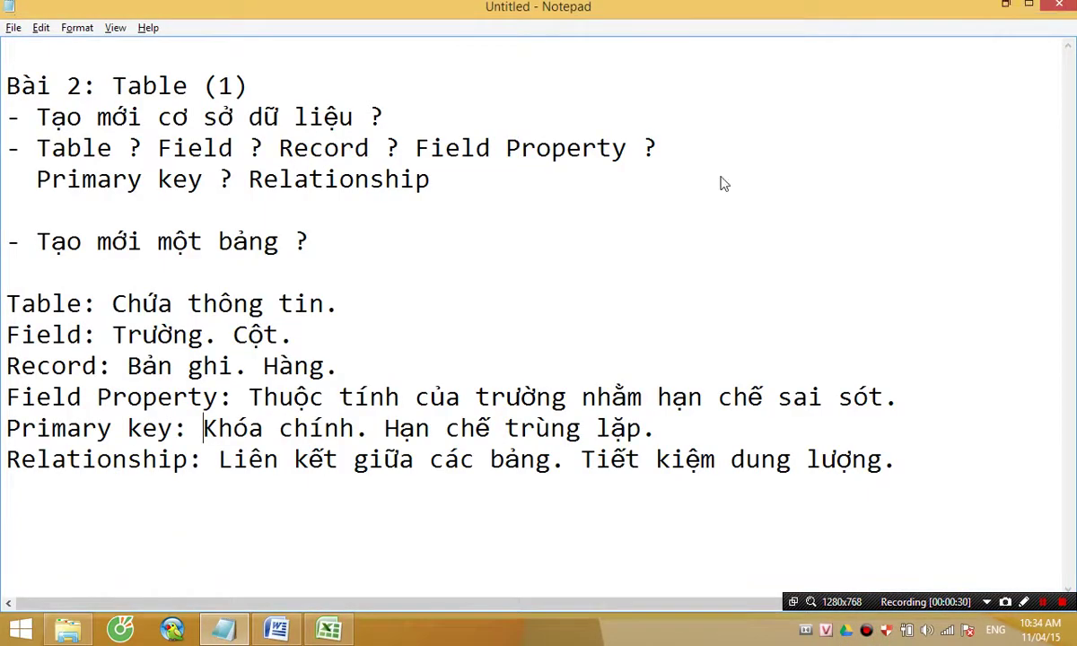
key(super+d)
double_click(41, 333)
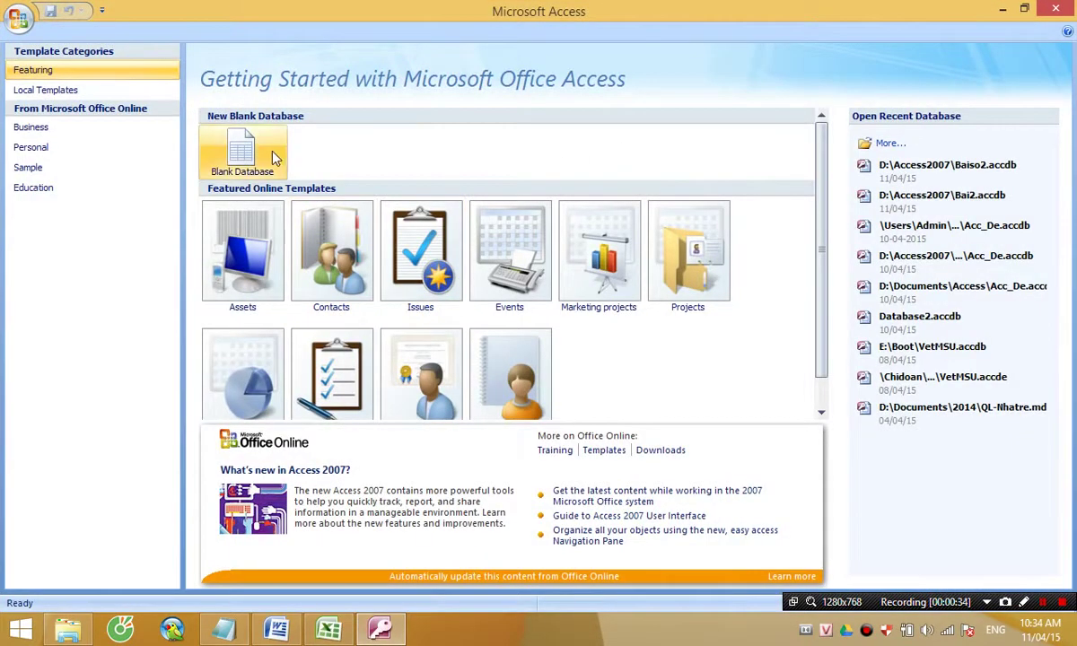
Create a blank database named Bai2 on drive E: and close its empty Table1.
click(257, 159)
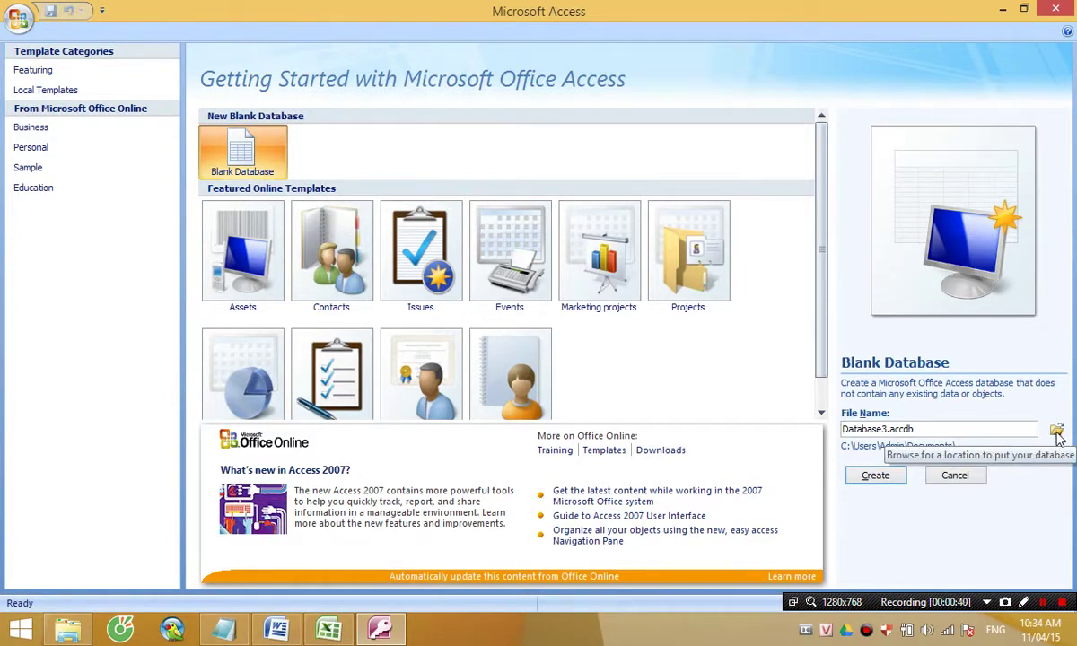
click(1056, 431)
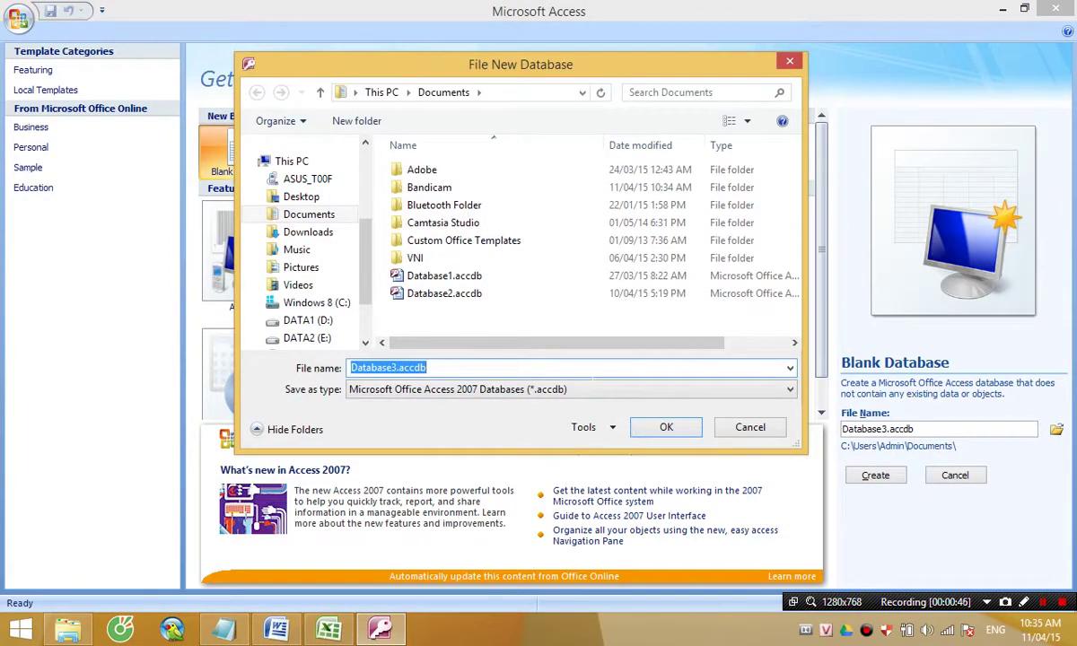
text(D:)
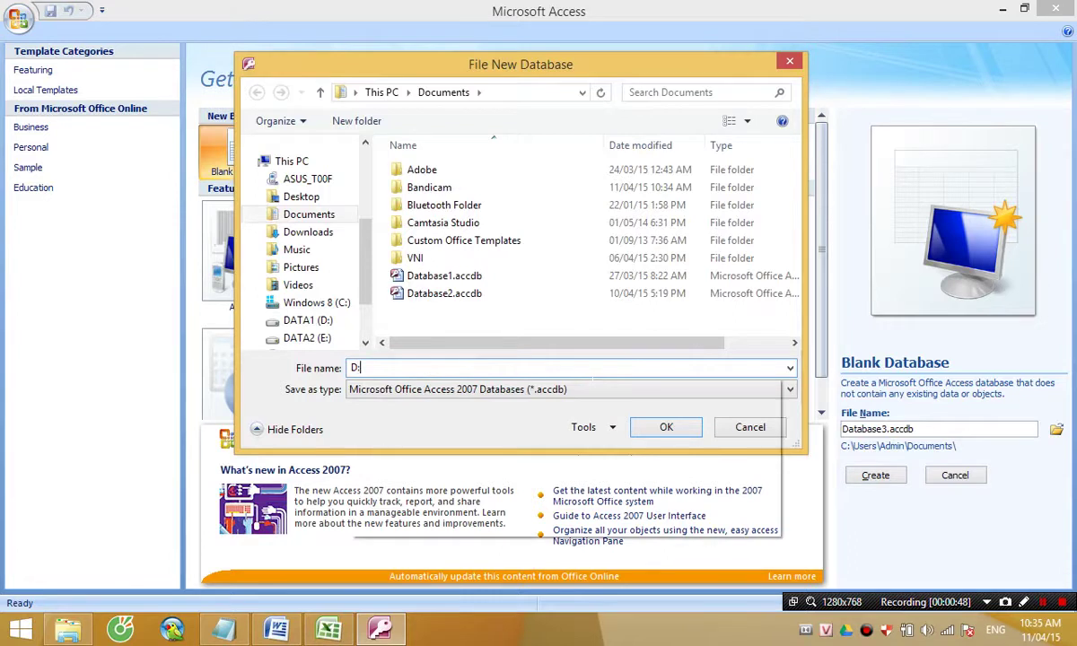
key(ctrl+z)
click(307, 337)
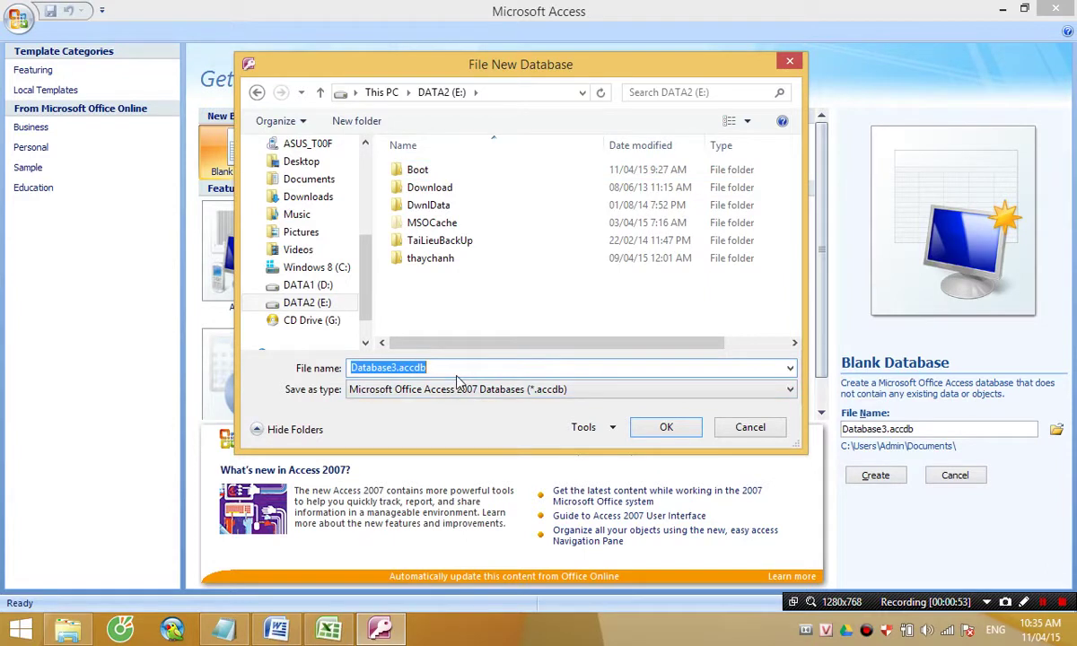
text(Bai2)
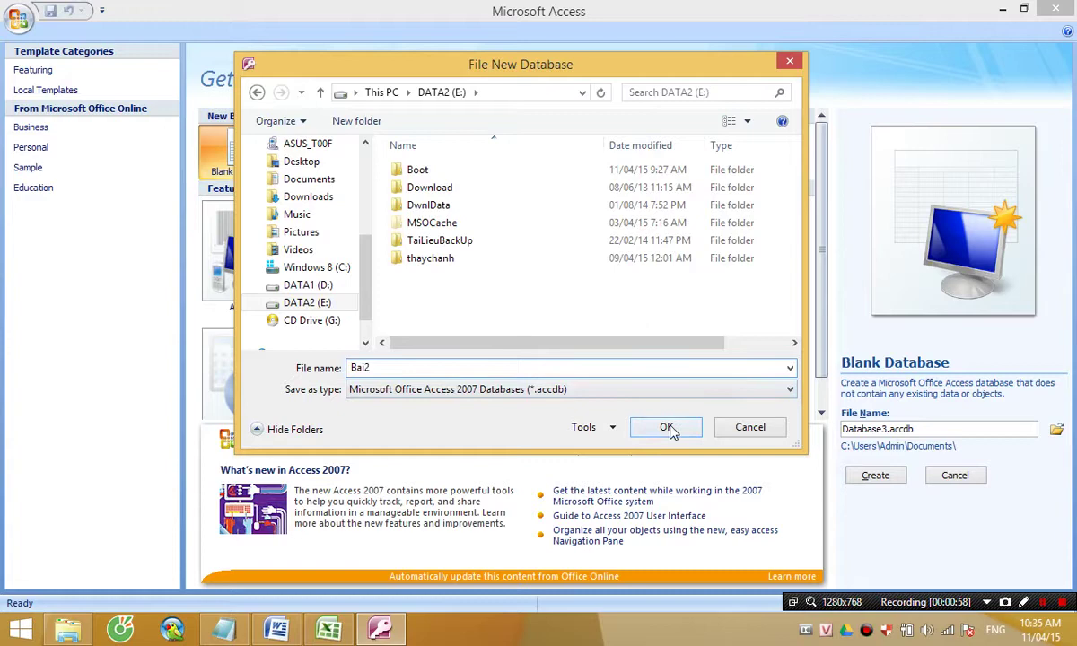
click(666, 427)
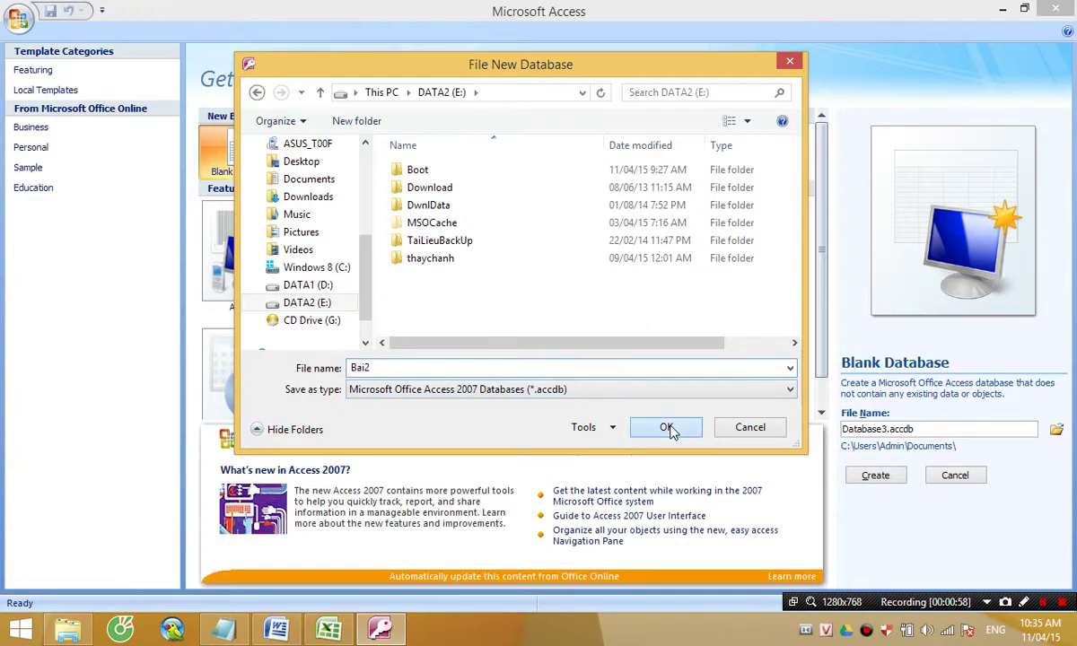
click(884, 480)
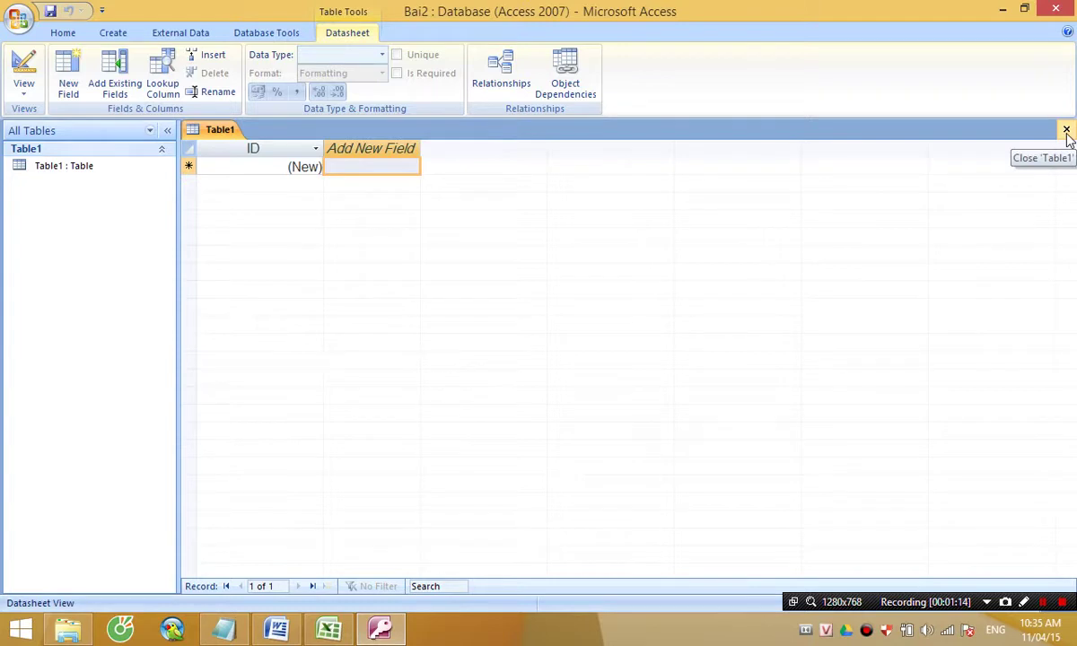
right_click(223, 136)
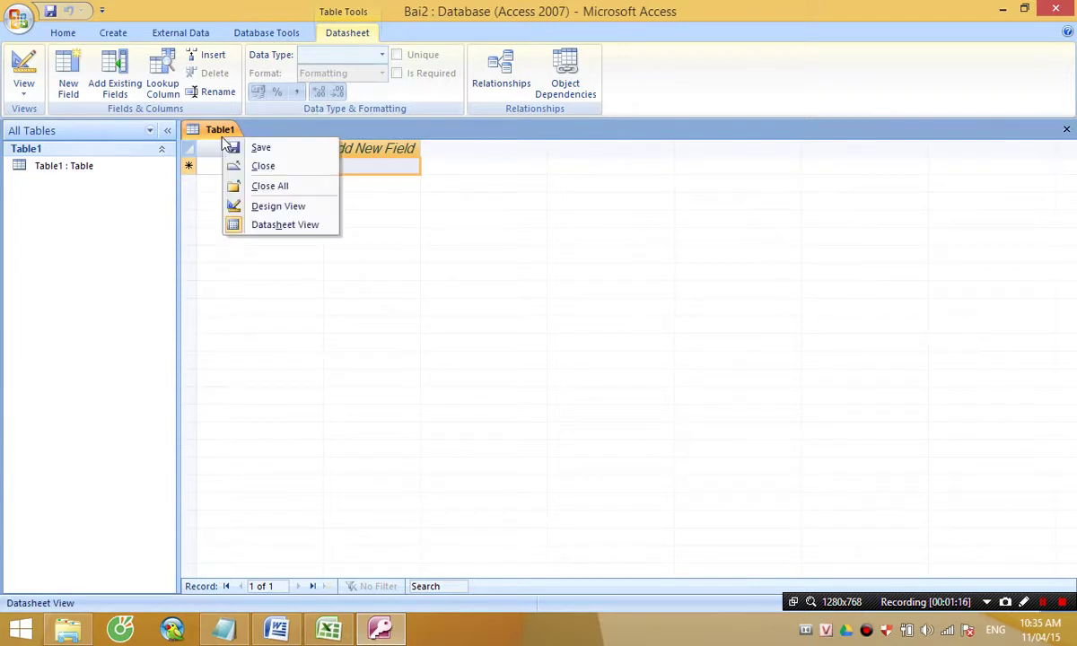
click(260, 166)
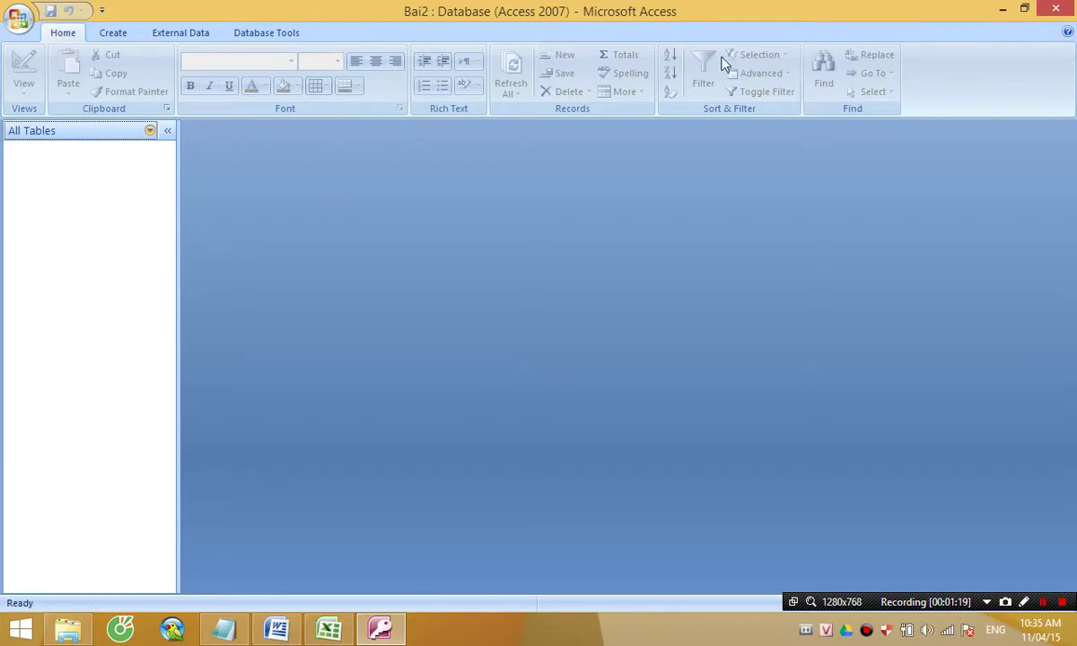
Exit and restart Access, and reopen E:\Bai2.accdb from the recent databases.
click(1059, 9)
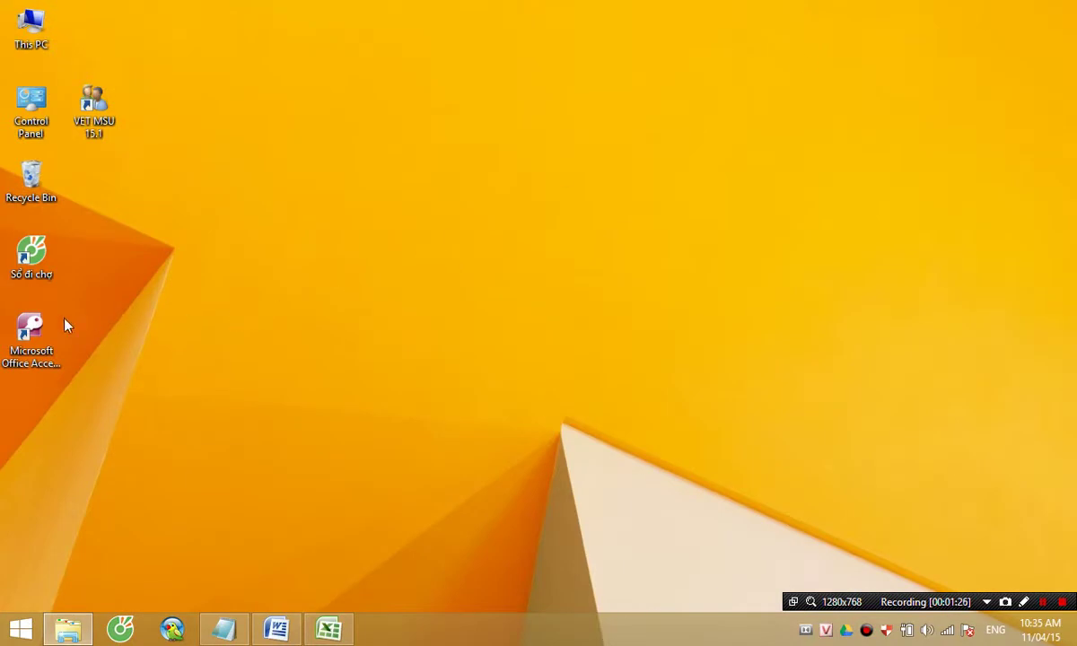
double_click(44, 334)
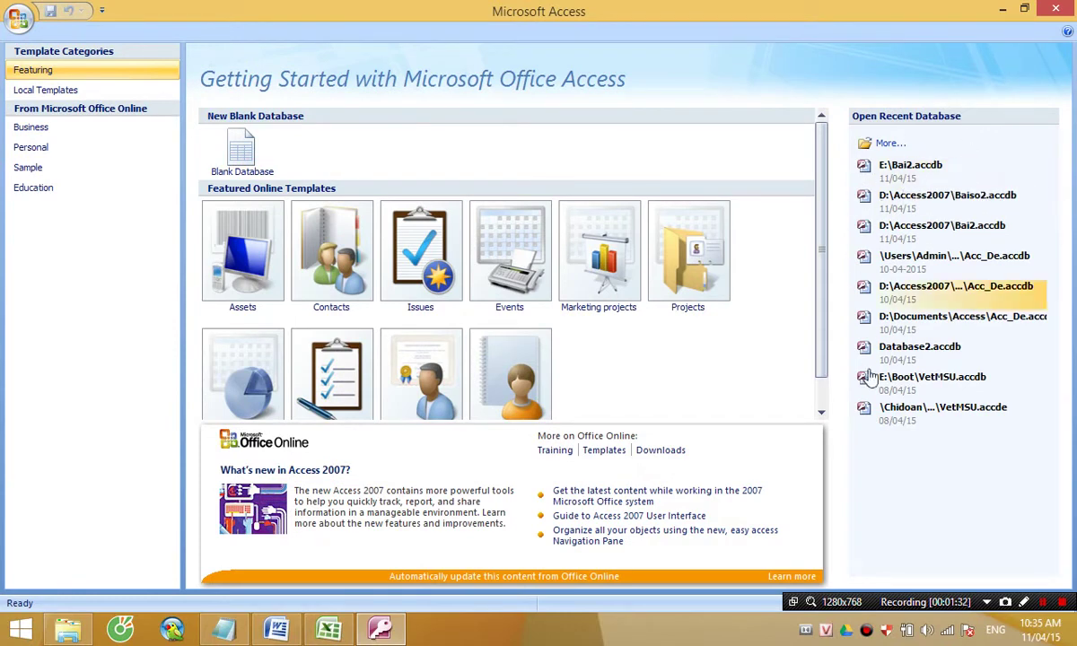
click(928, 177)
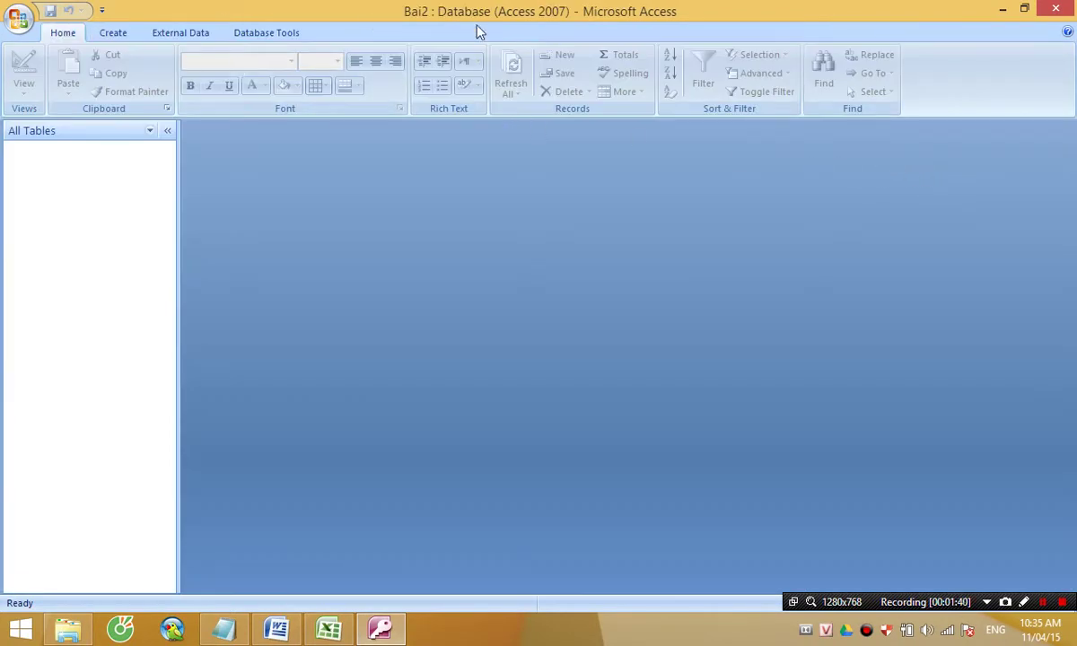
Close the current database without leaving Access and reopen Bai2.accdb by browsing to drive E:.
click(18, 25)
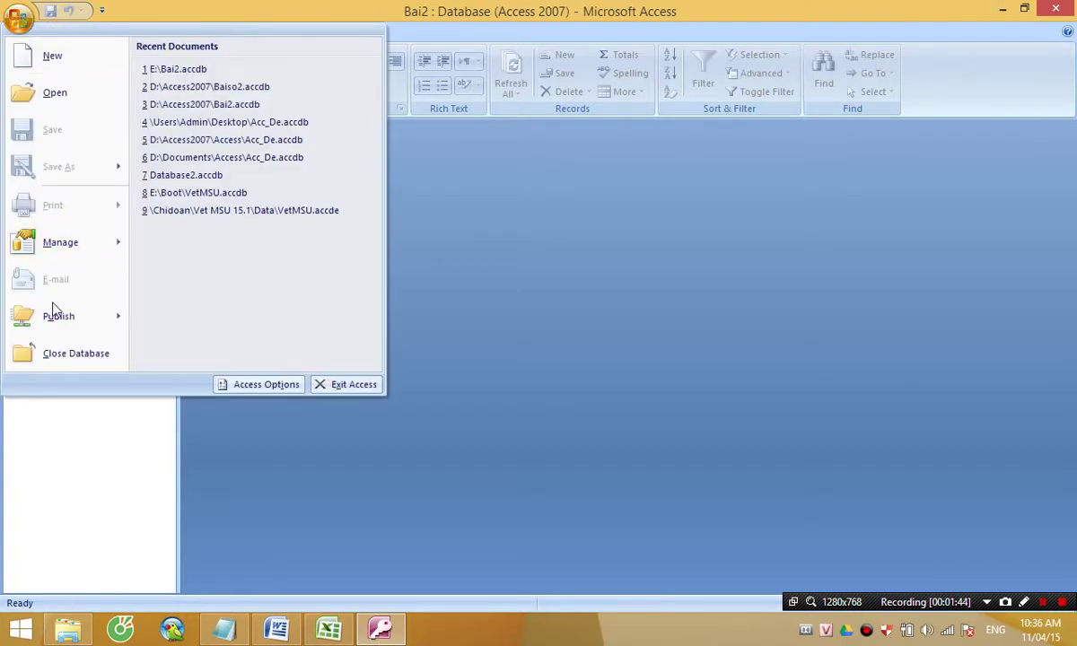
click(59, 353)
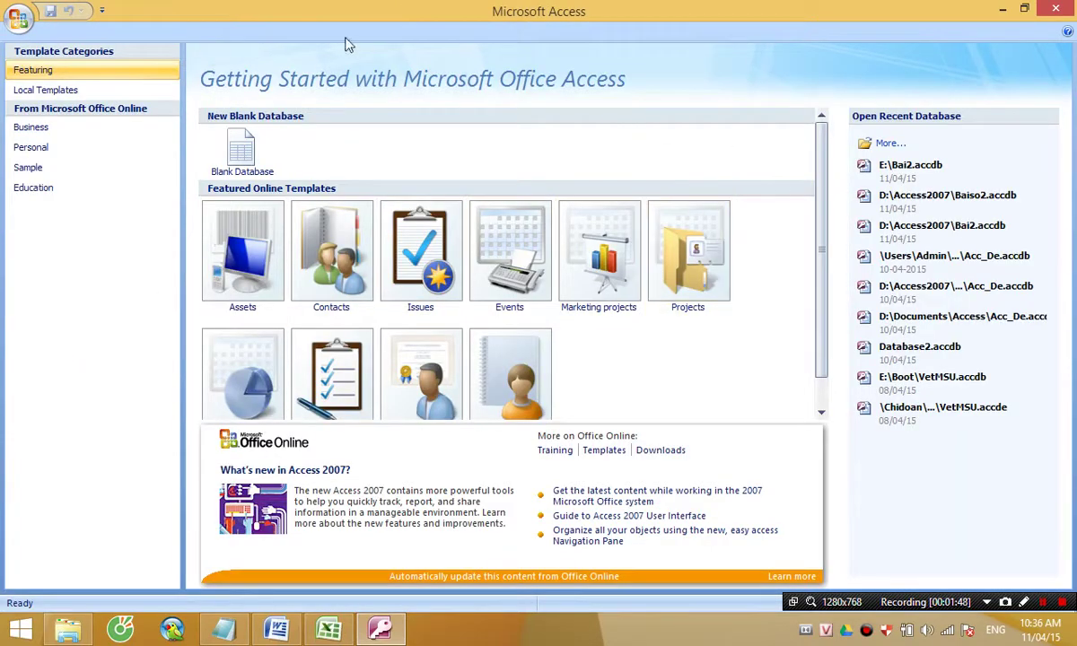
click(20, 21)
click(55, 94)
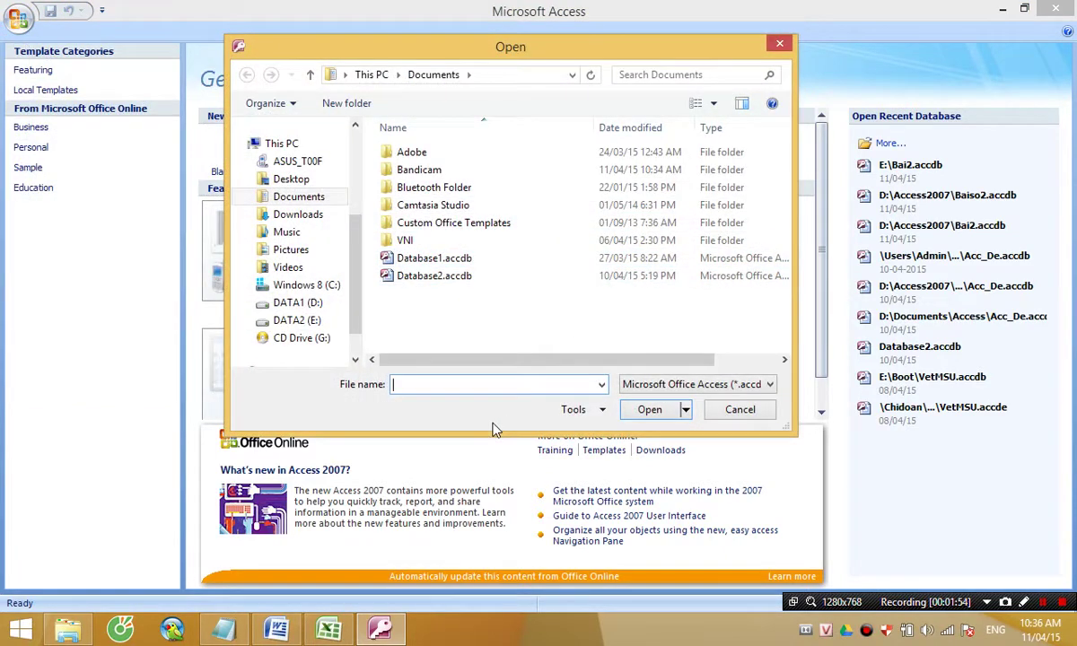
text(E:)
key(Return)
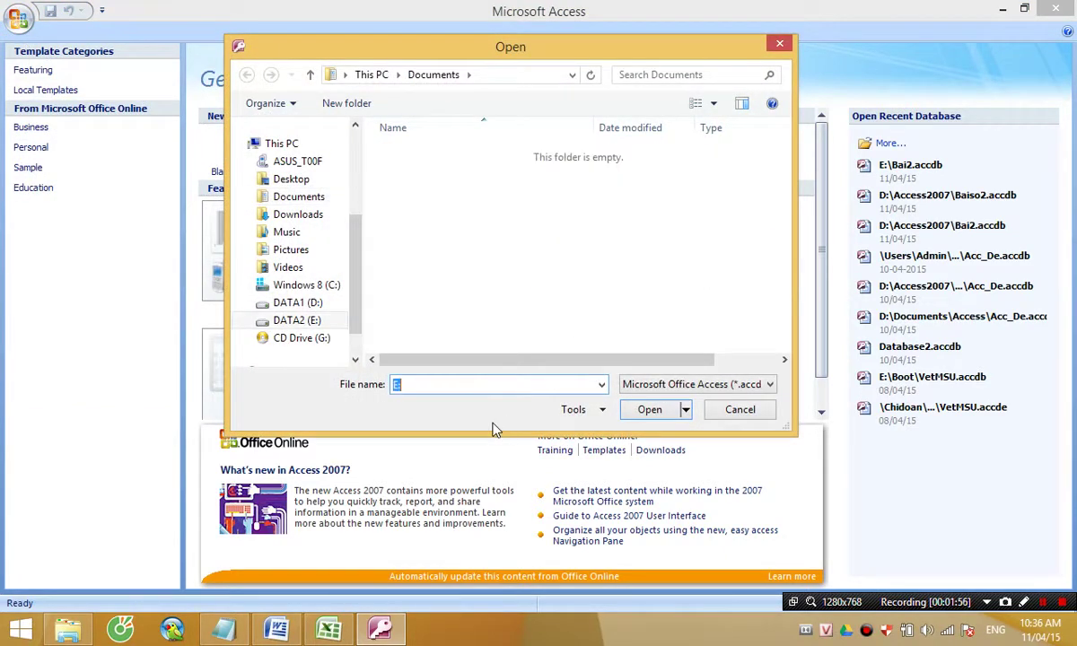
click(434, 262)
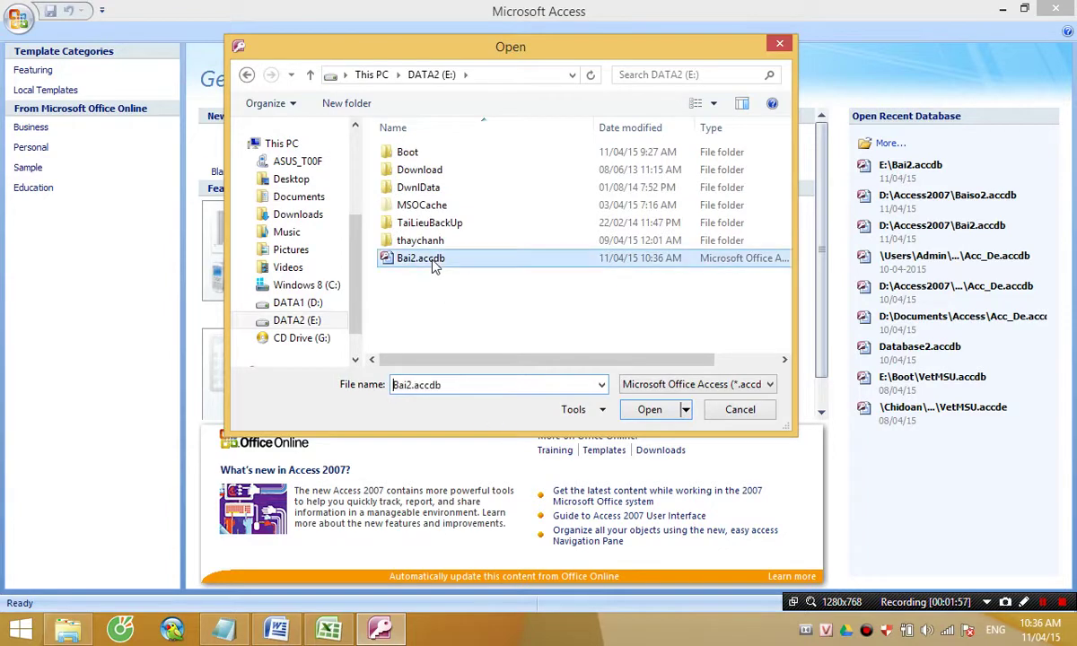
click(651, 411)
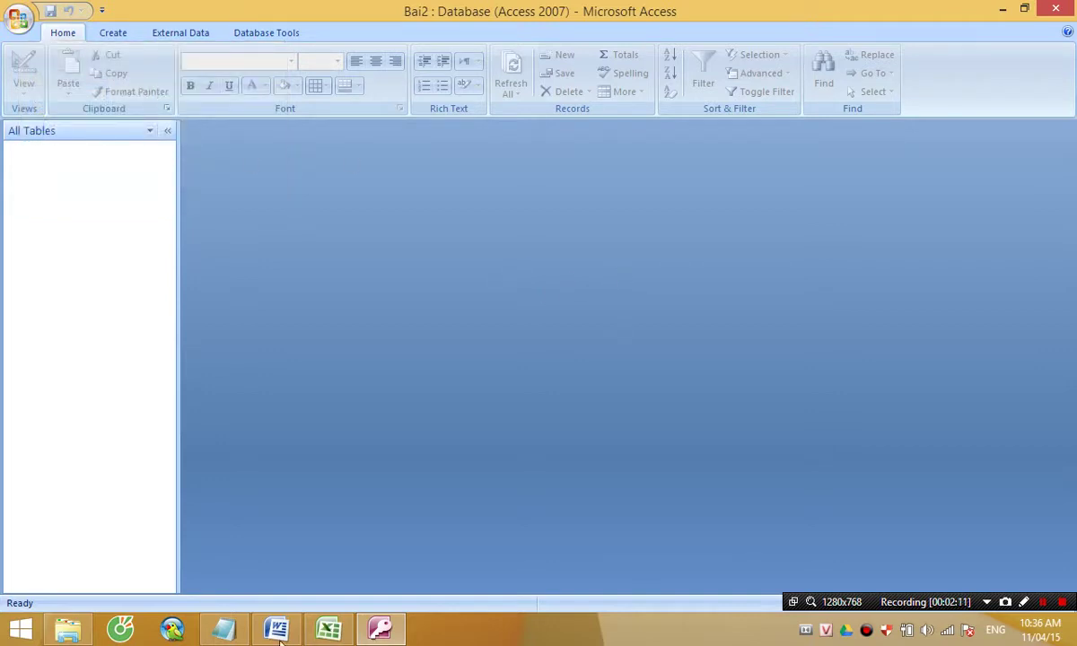
Switch to the Notepad lesson notes and highlight "Chứa thông tin" in the Table definition.
click(239, 635)
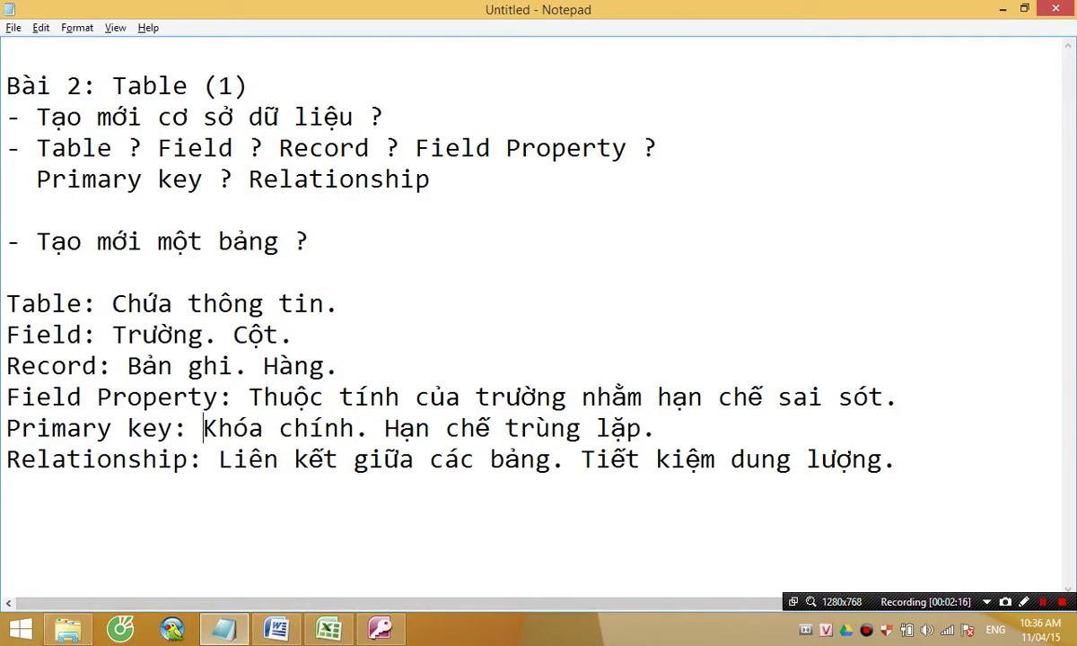
click(94, 148)
drag(112, 303, 324, 303)
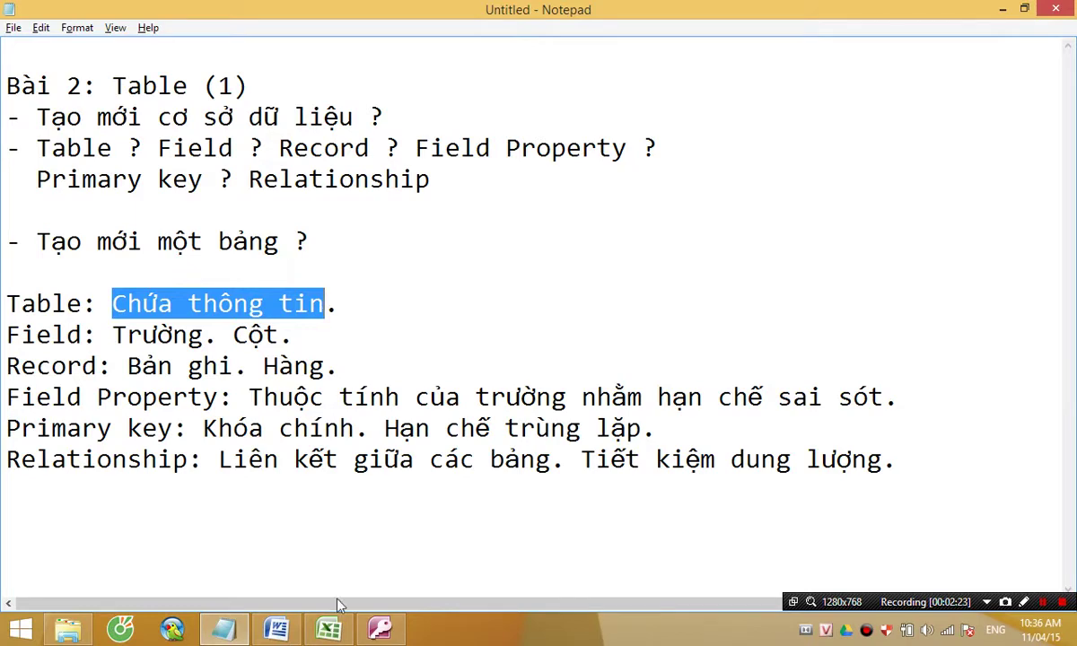
Switch to the Excel workbook Book1 and examine individual cells below the Điểm toán, Điểm Lý and Điểm Hóa headings.
click(329, 628)
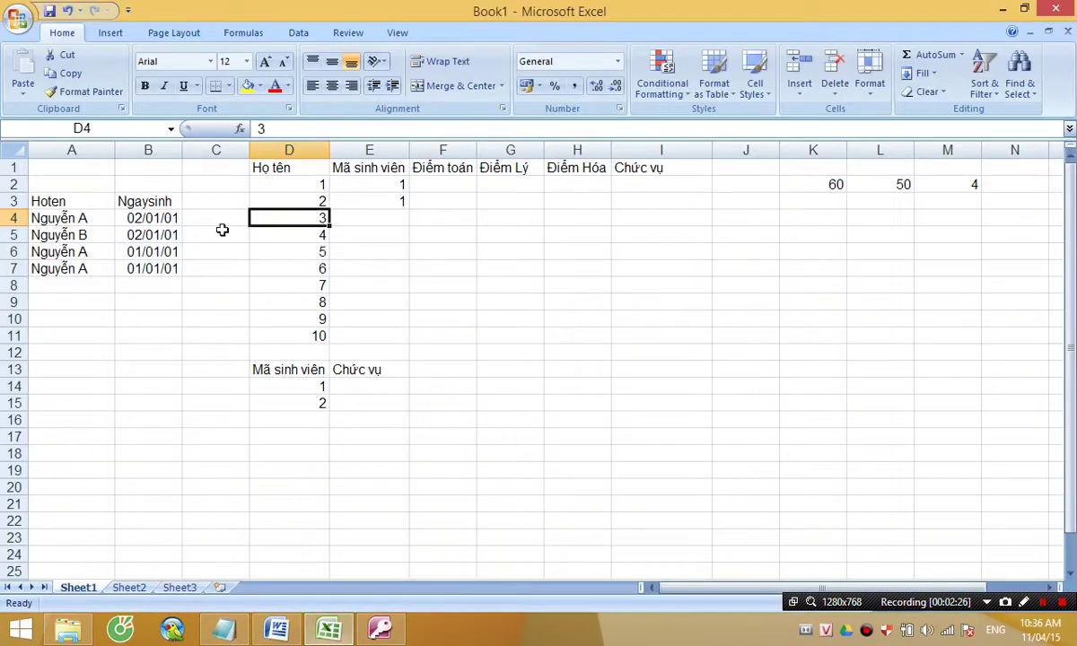
click(455, 234)
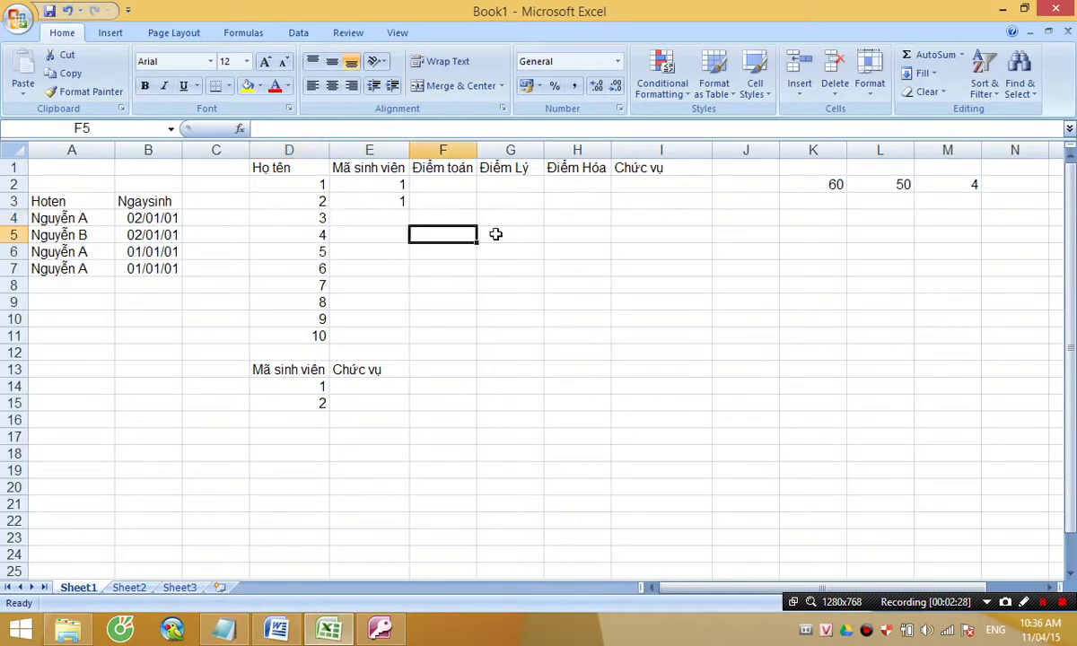
click(554, 235)
click(493, 235)
click(465, 237)
click(460, 255)
click(486, 254)
click(444, 242)
click(444, 248)
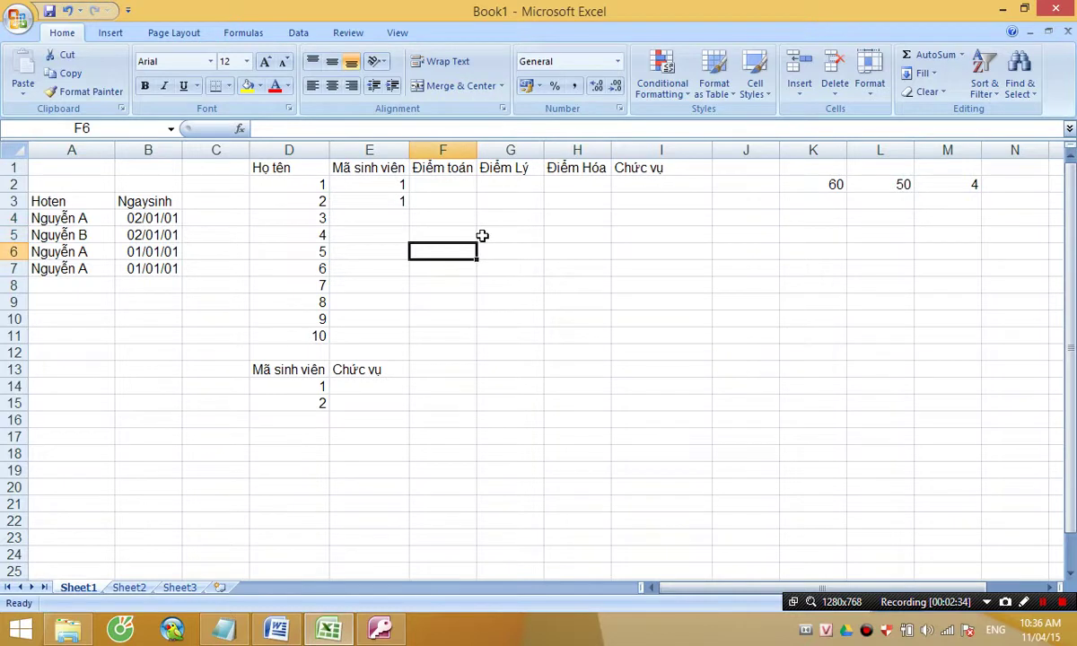
click(457, 232)
click(458, 251)
click(454, 232)
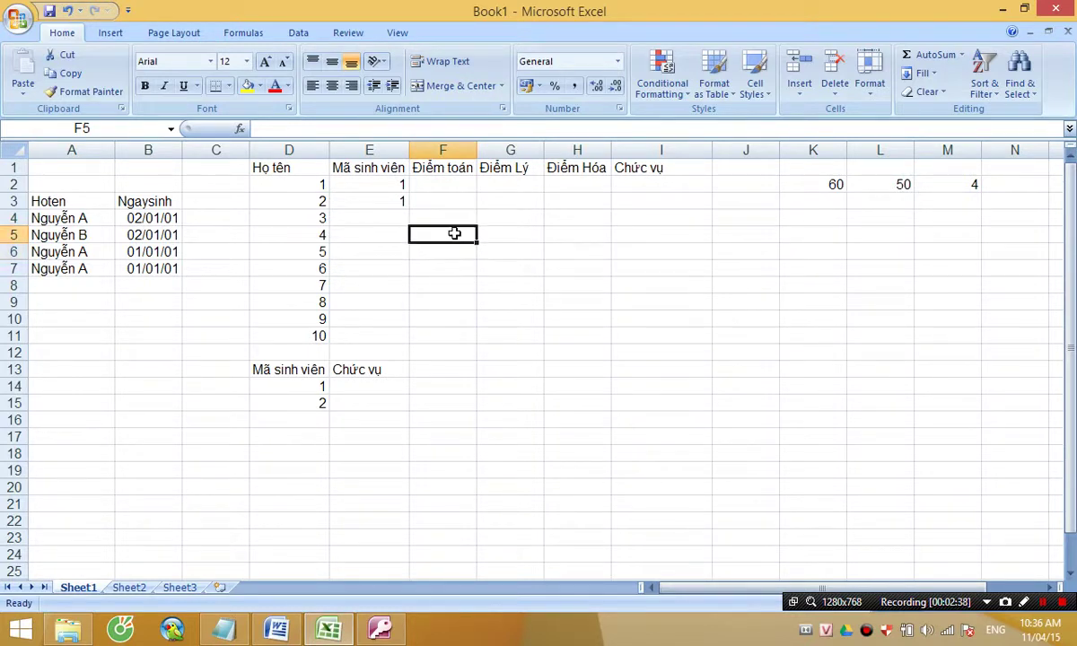
Enter the formula =E2+D2 in cell F2 and clear the cell again.
click(433, 185)
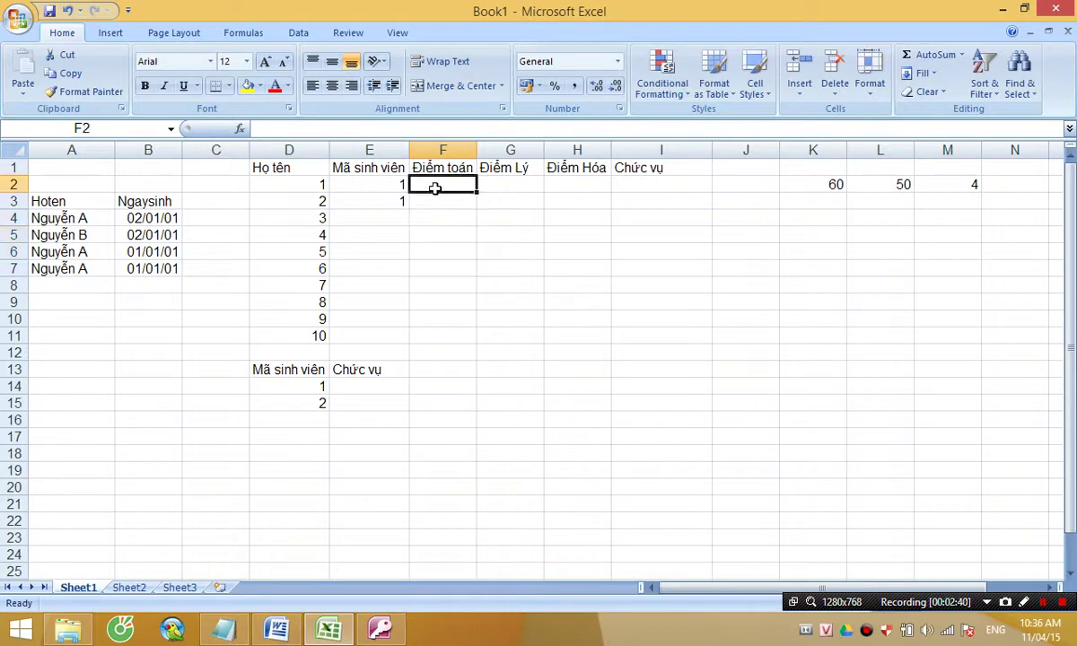
text(=)
click(378, 184)
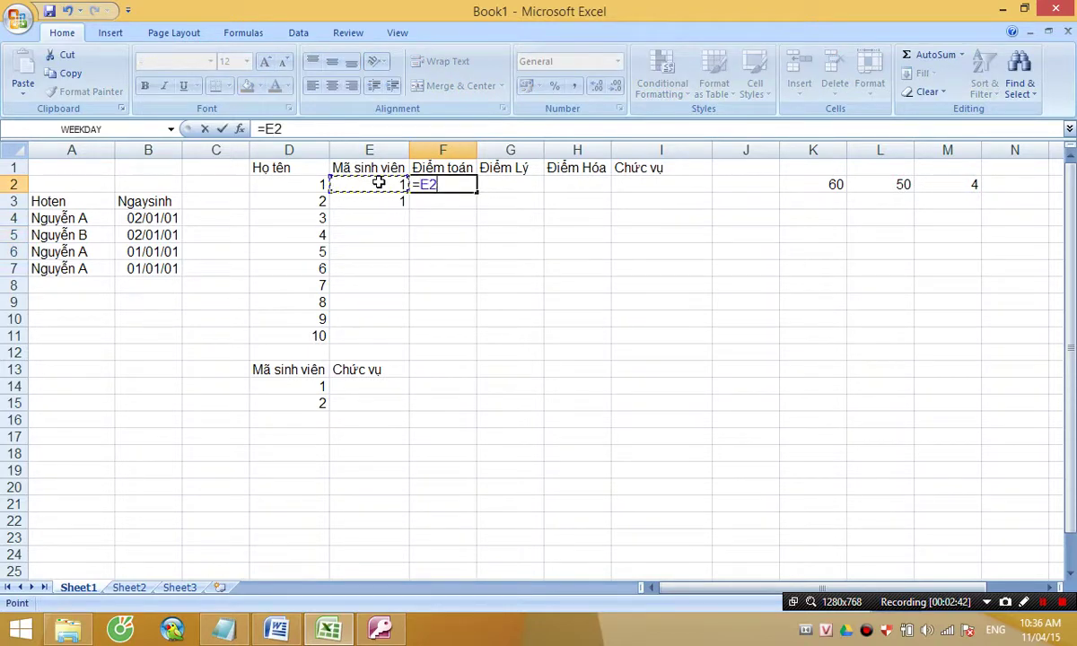
text(+)
click(283, 183)
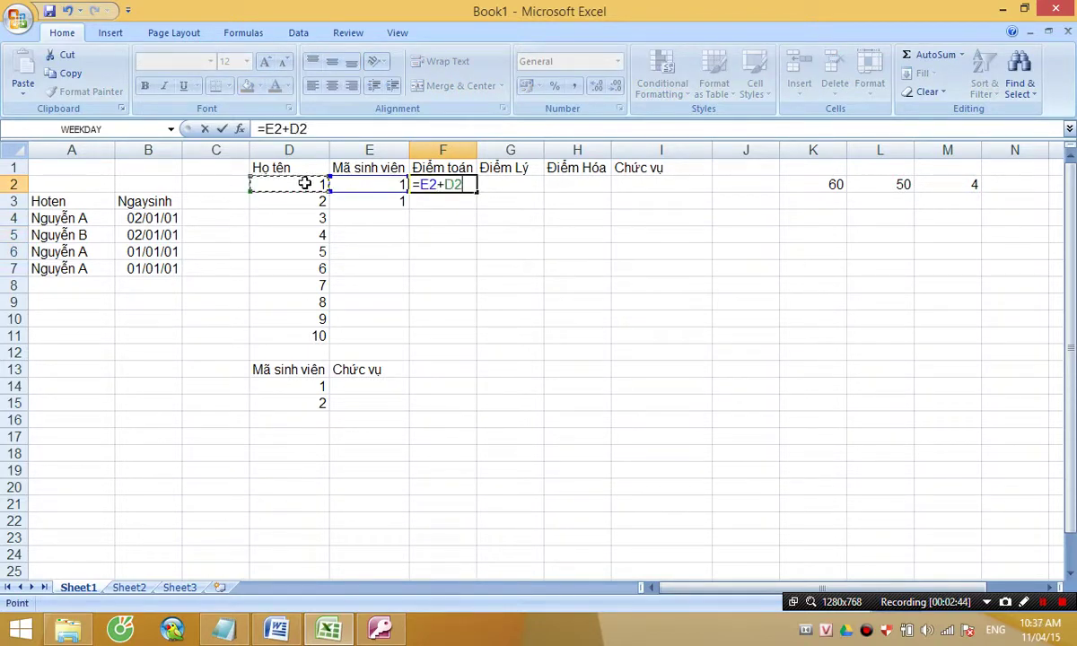
key(Return)
key(Up)
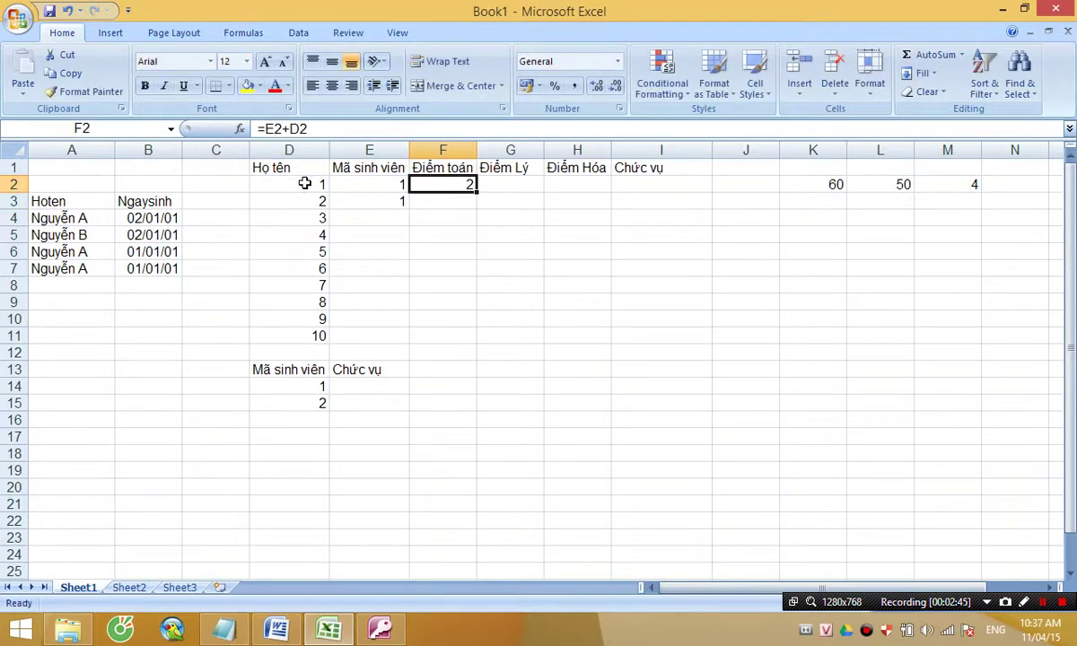
key(Delete)
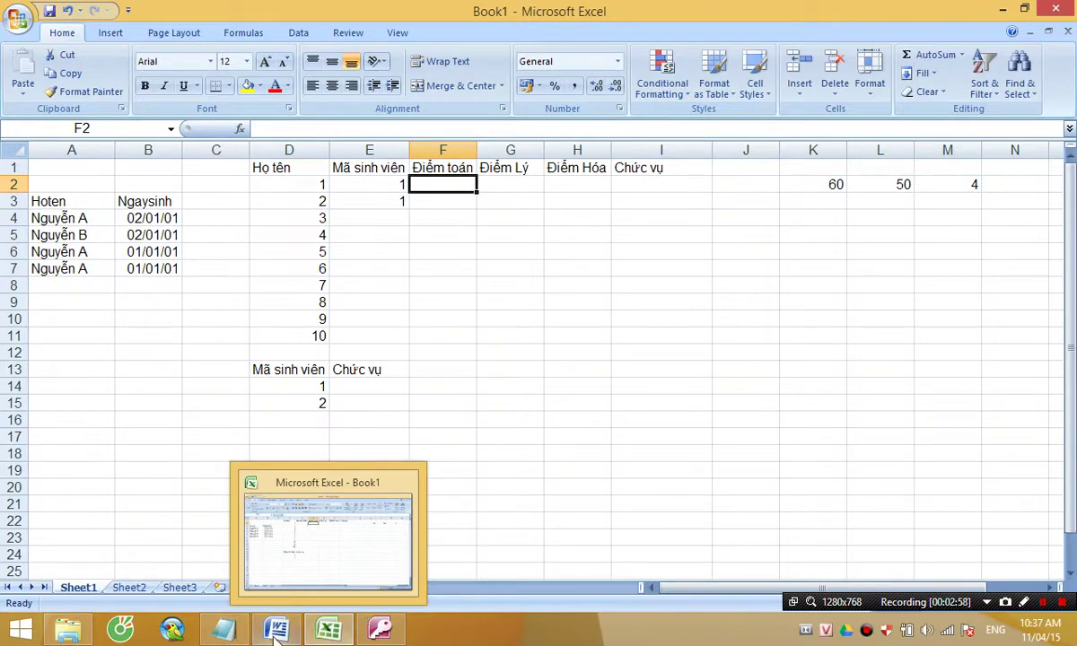
Return to the Notepad lesson notes and highlight "Cột" in the Field definition.
click(223, 630)
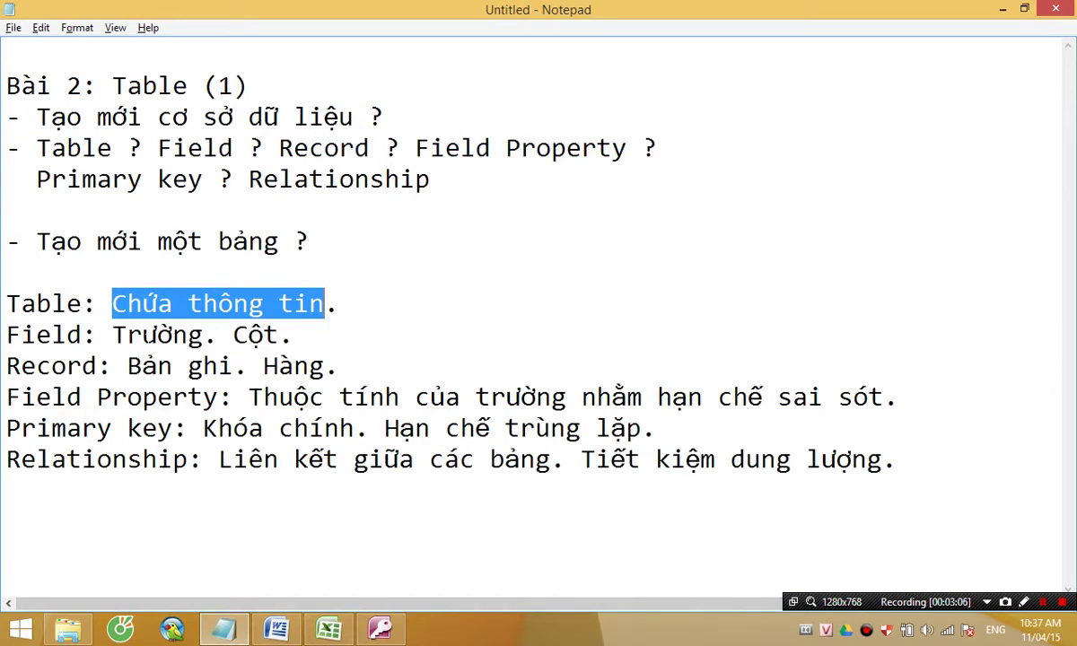
click(120, 305)
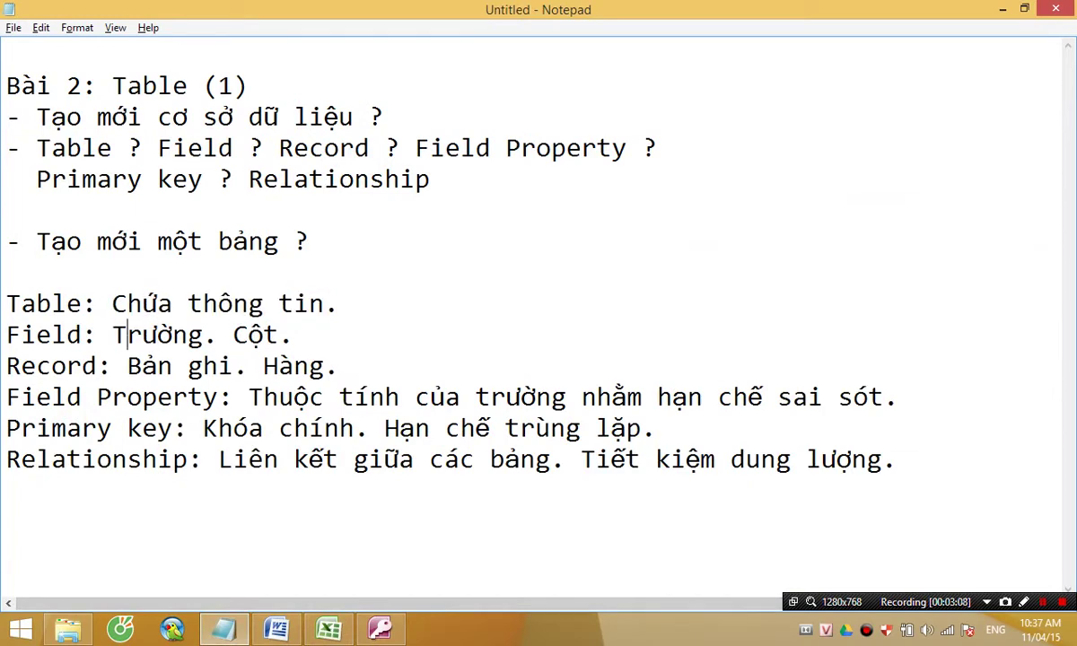
drag(232, 335, 280, 334)
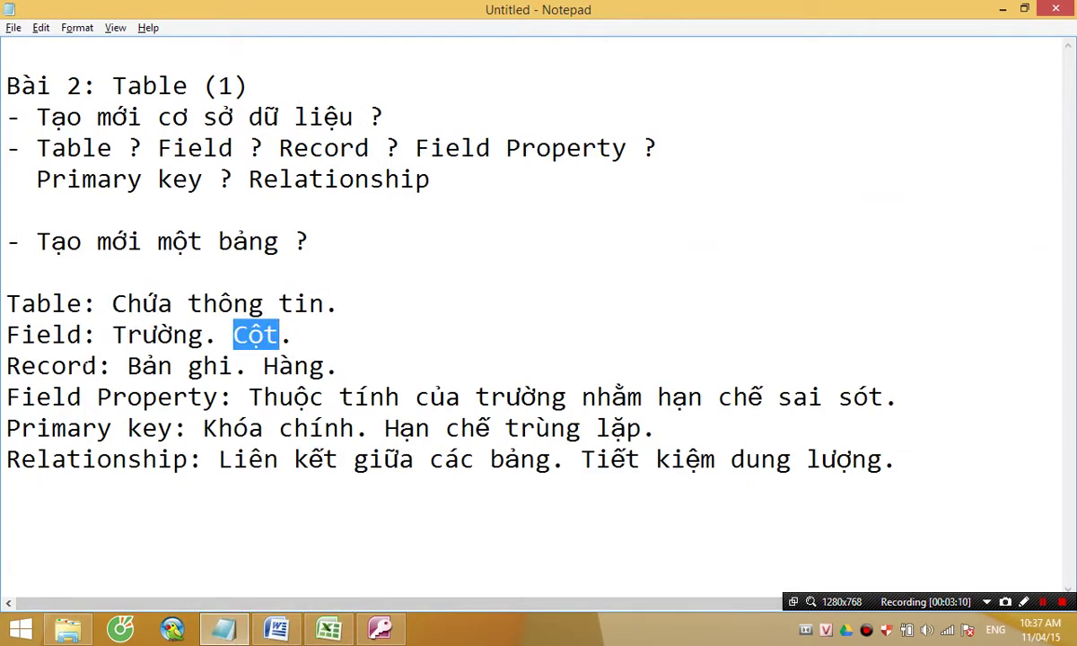
Switch to the Excel workbook Book1 and examine the Hoten and Ngaysinh field headings in cells A3 and B3.
click(89, 342)
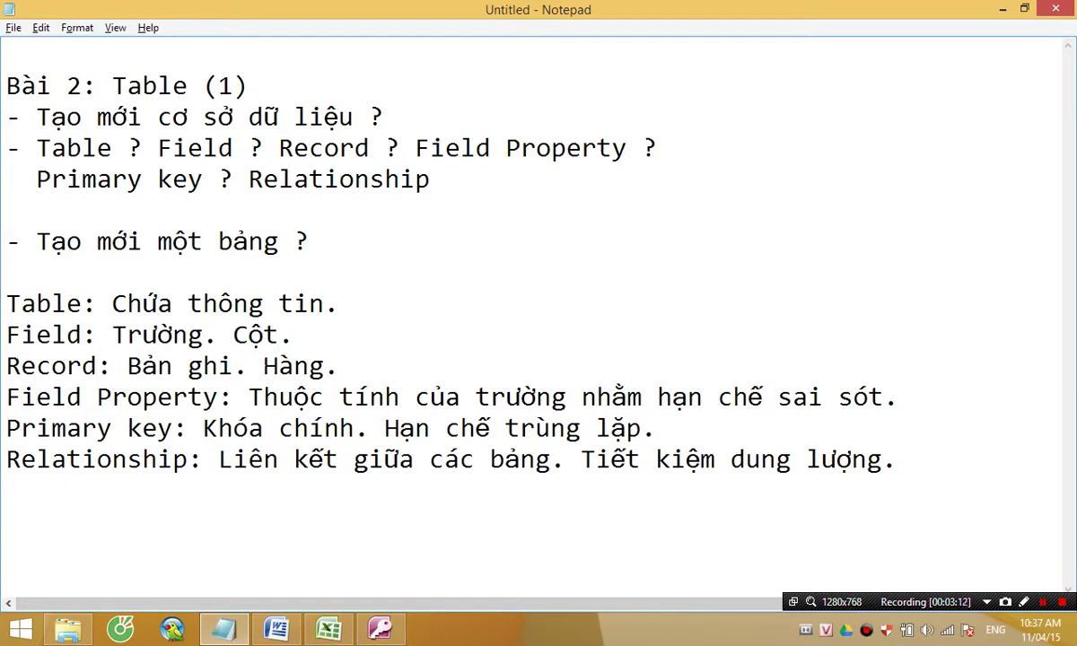
click(329, 629)
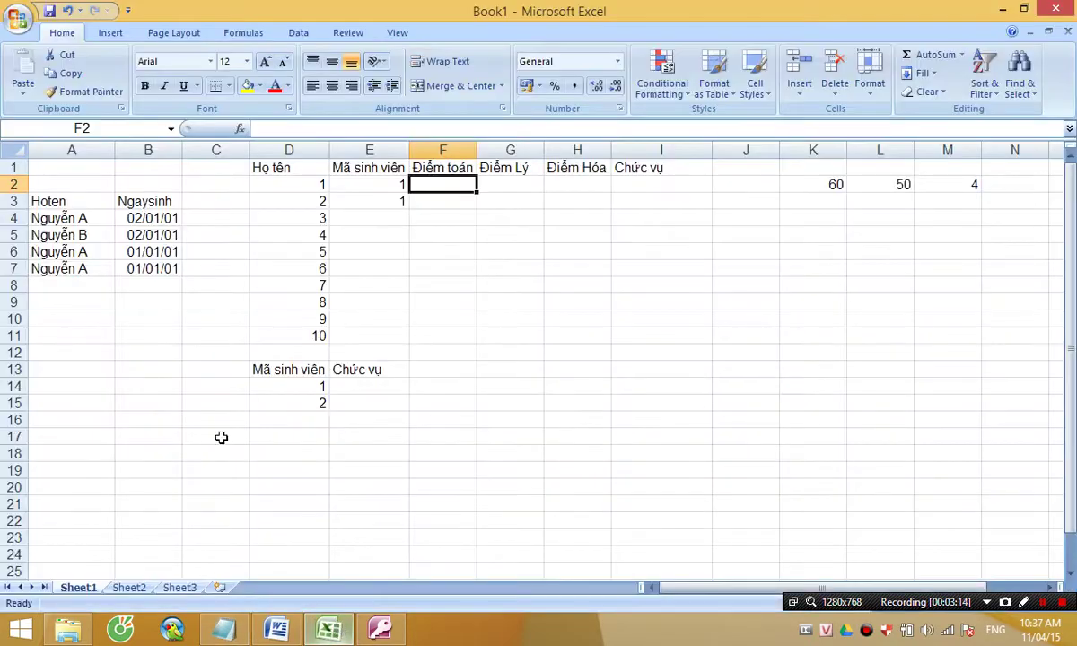
click(70, 202)
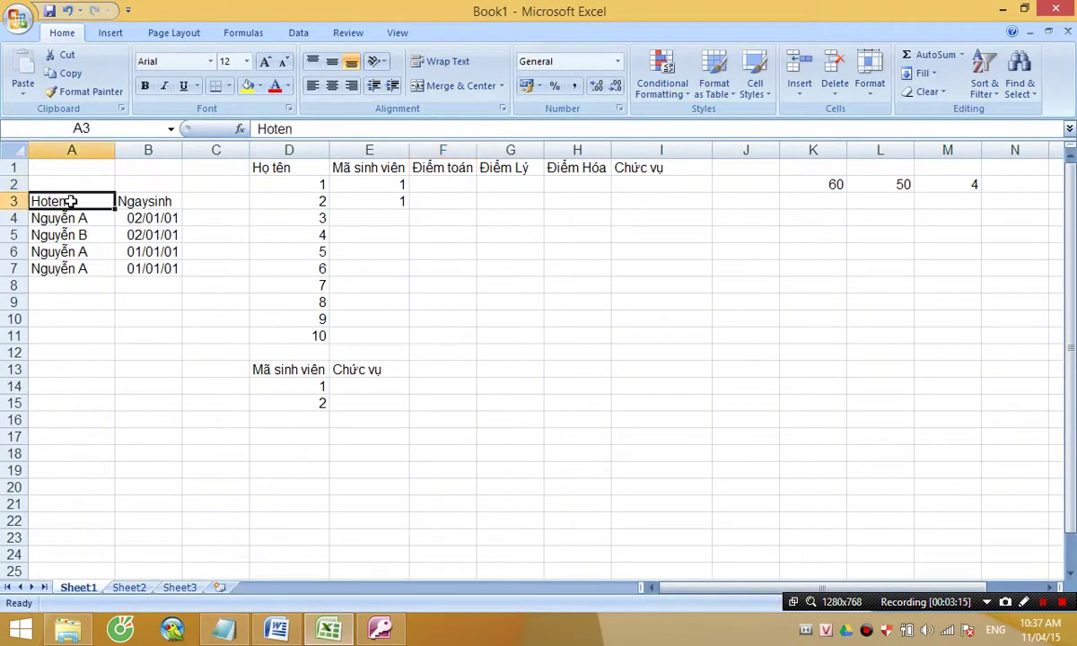
drag(114, 199, 121, 200)
click(86, 200)
click(123, 201)
click(54, 202)
click(72, 150)
click(59, 202)
click(130, 199)
click(90, 201)
click(129, 199)
click(82, 201)
click(131, 202)
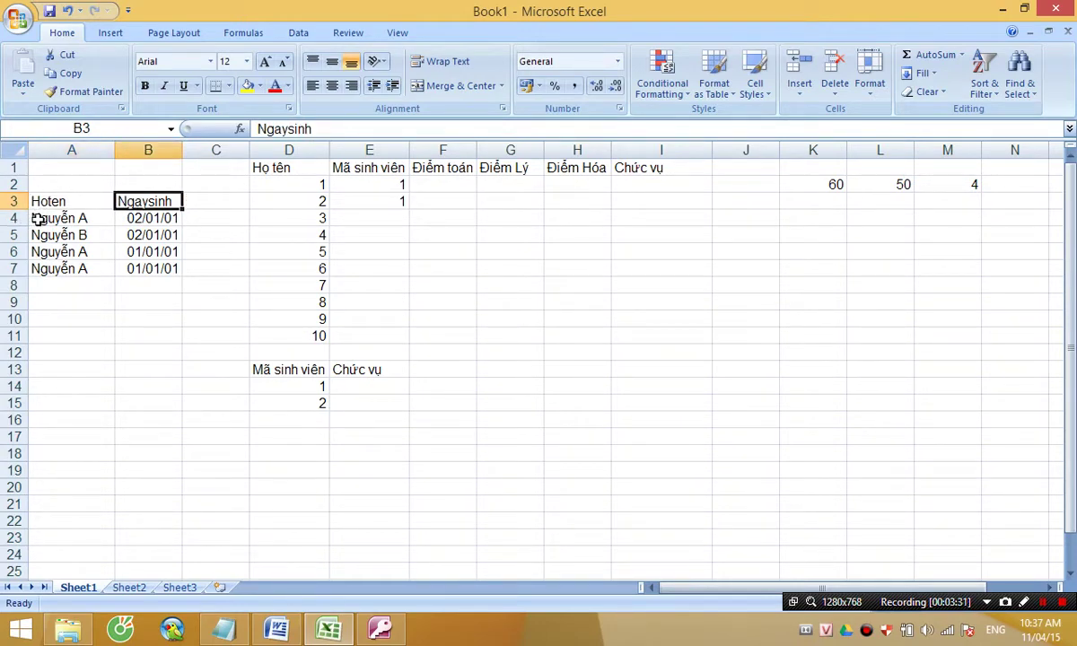
Highlight the first two records under the Hoten and Ngaysinh headings, A4:B4 and A5:B5, one at a time.
drag(38, 217, 152, 220)
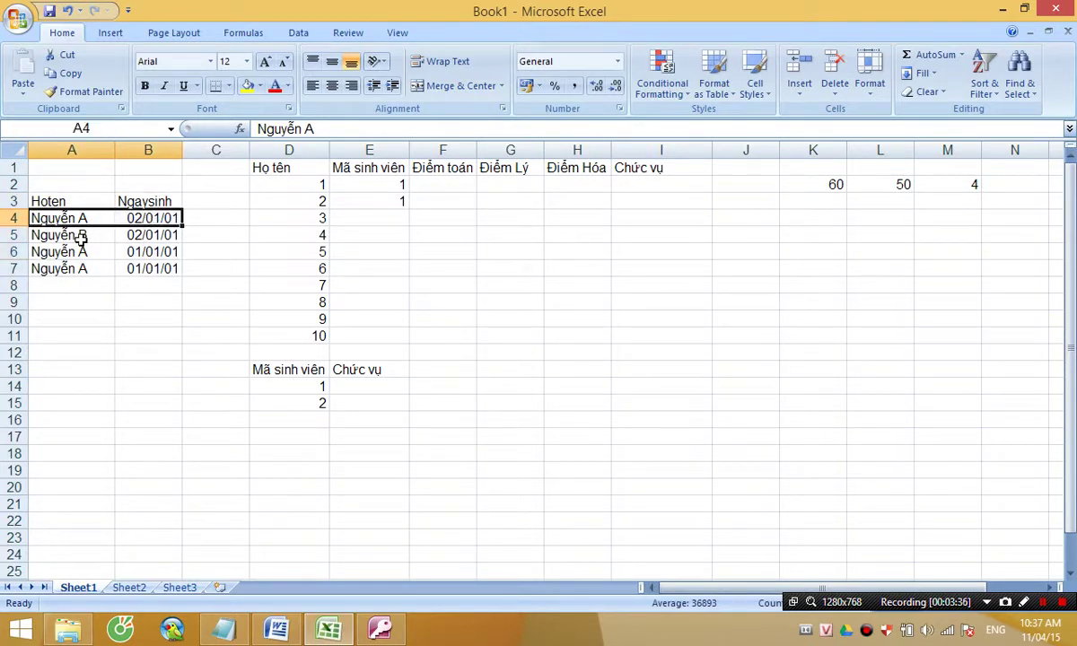
drag(84, 235, 139, 236)
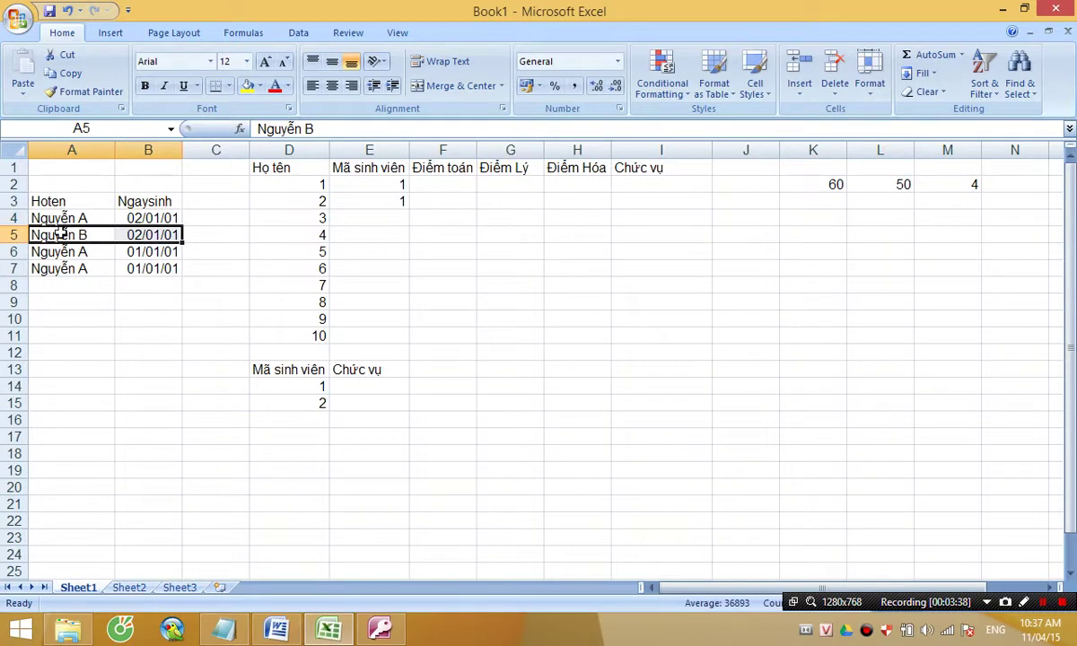
drag(56, 218, 148, 217)
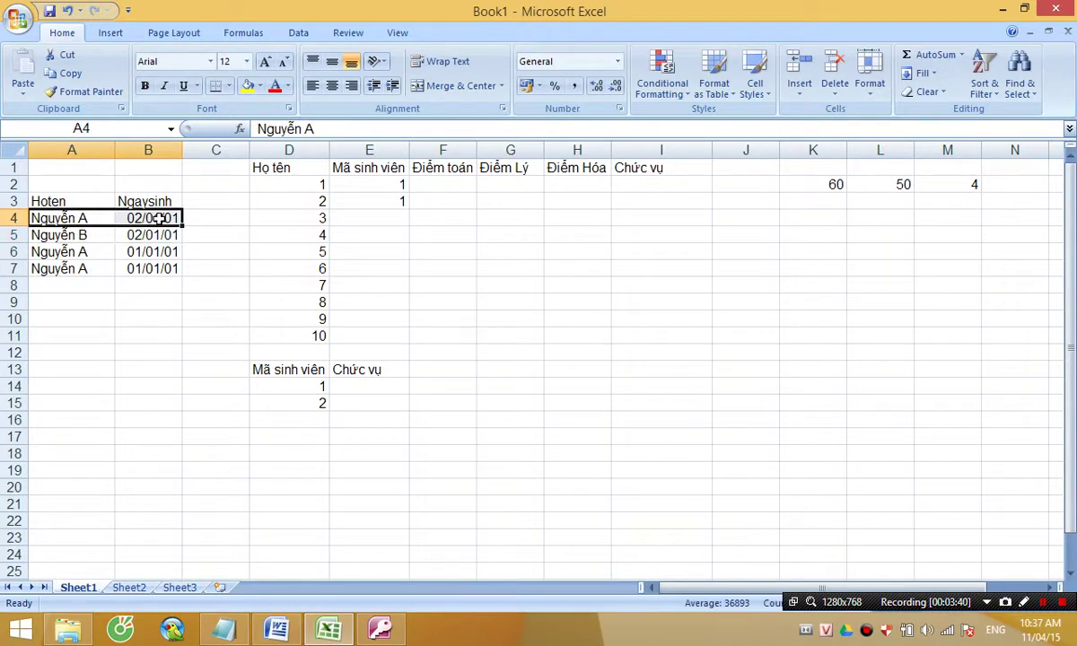
Highlight the entries of the Hoten and Ngaysinh fields column by column, including B3:B7 and A3:A6.
click(65, 201)
drag(64, 216, 59, 263)
drag(140, 201, 131, 270)
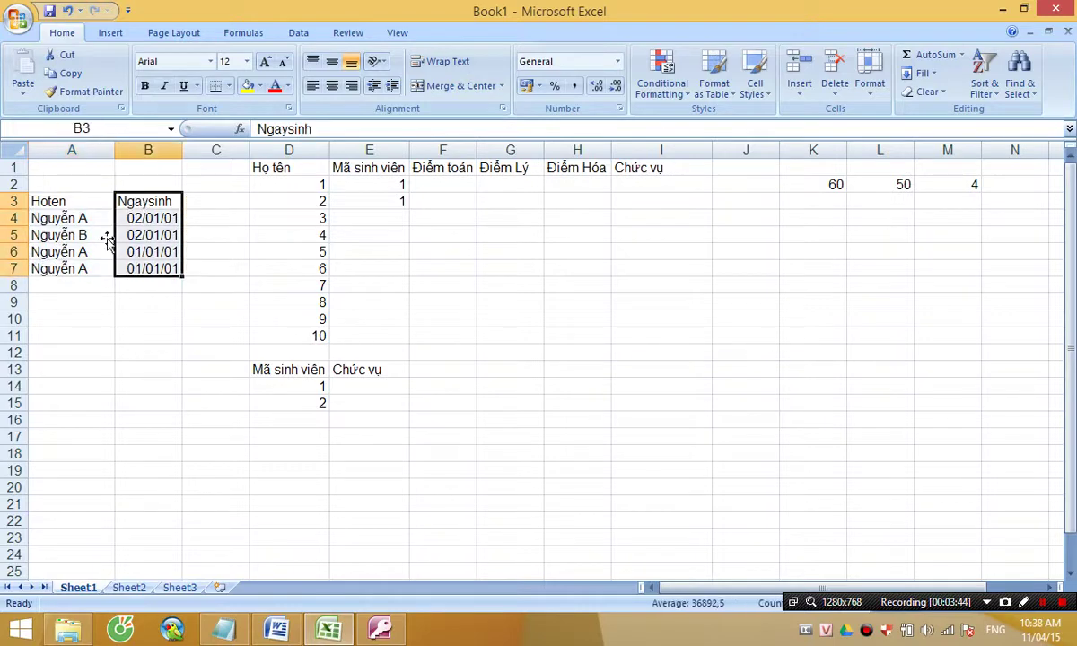
click(72, 199)
drag(77, 238, 77, 251)
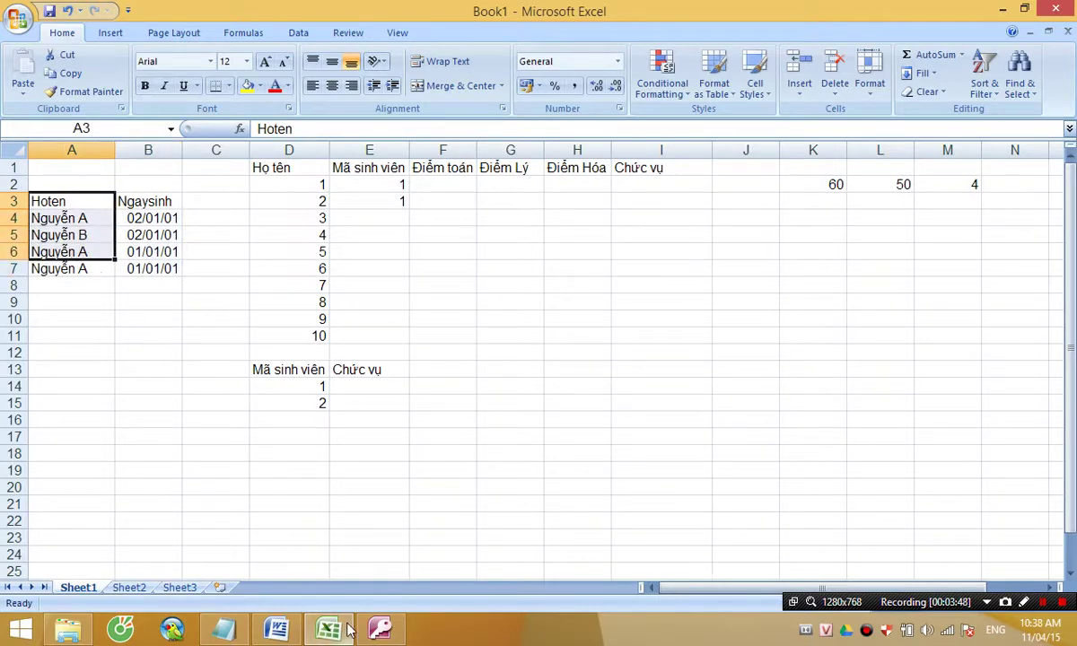
Consult the definitions in the Notepad lesson notes and return to the Excel workbook Book1.
mouse_move(333, 633)
click(223, 628)
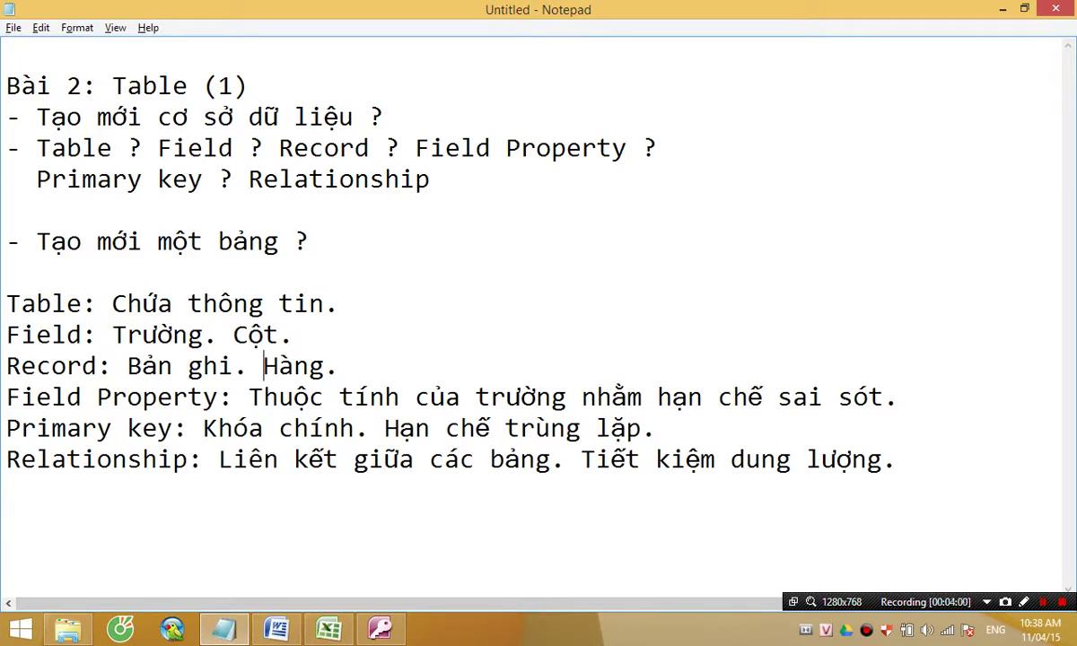
click(328, 628)
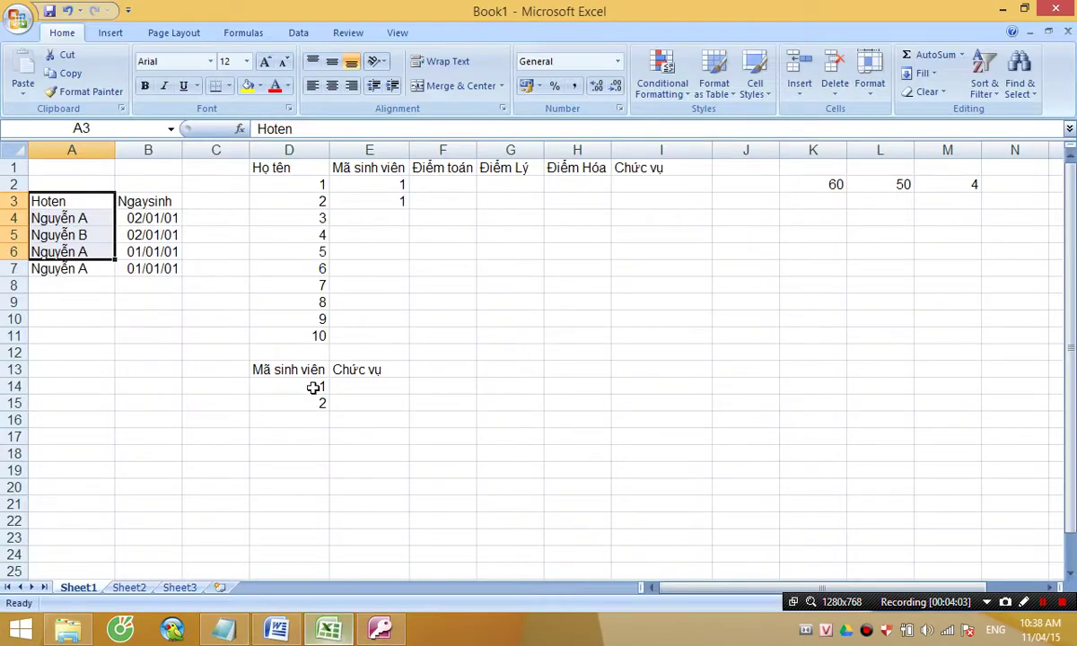
Enter the invalid text jh in Ngaysinh cell B4 and undo the entry.
click(166, 216)
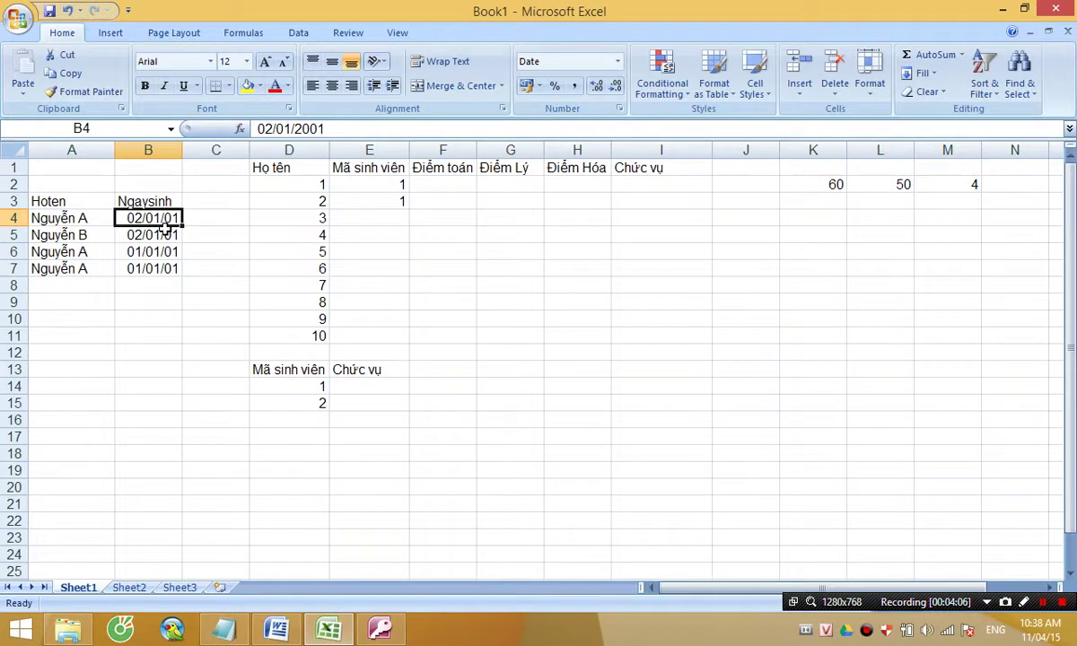
text(jh)
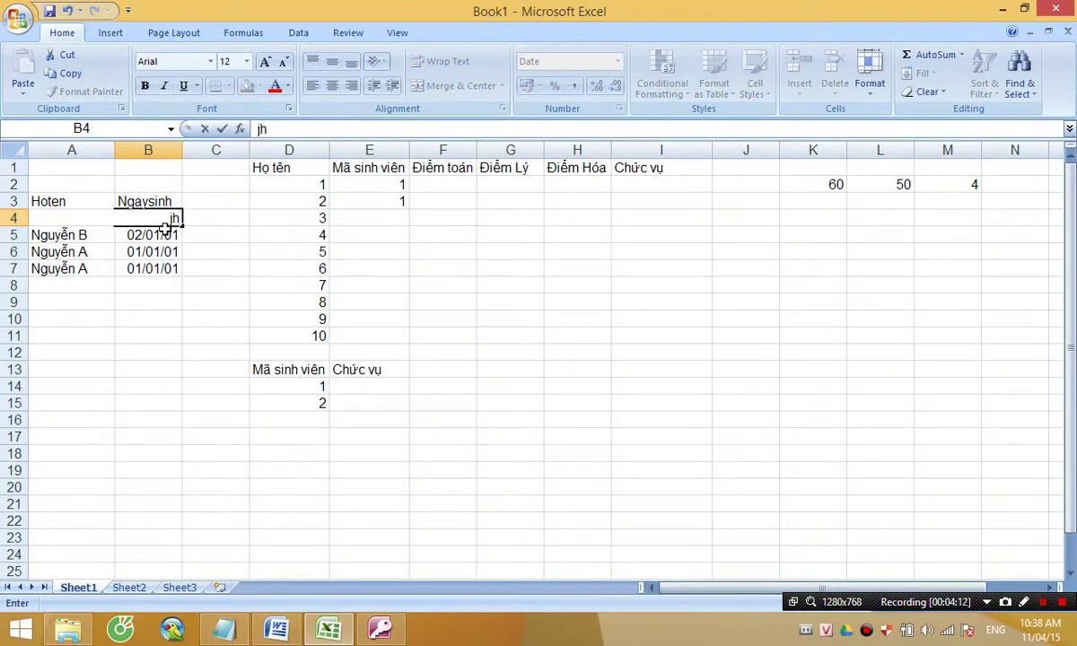
key(Return)
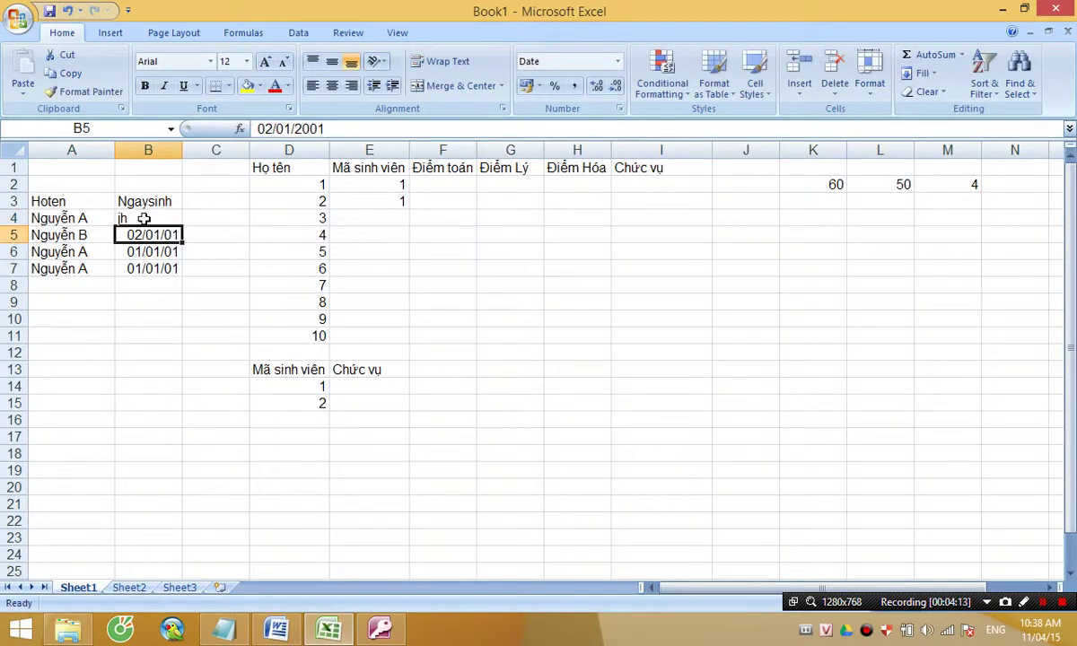
click(144, 218)
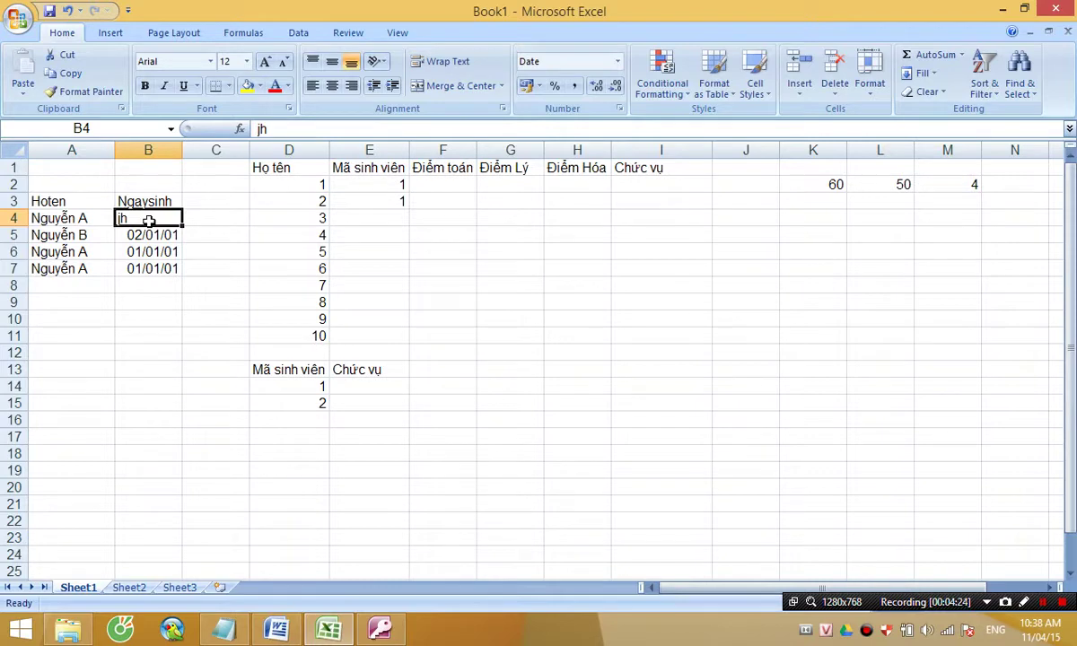
mouse_move(227, 631)
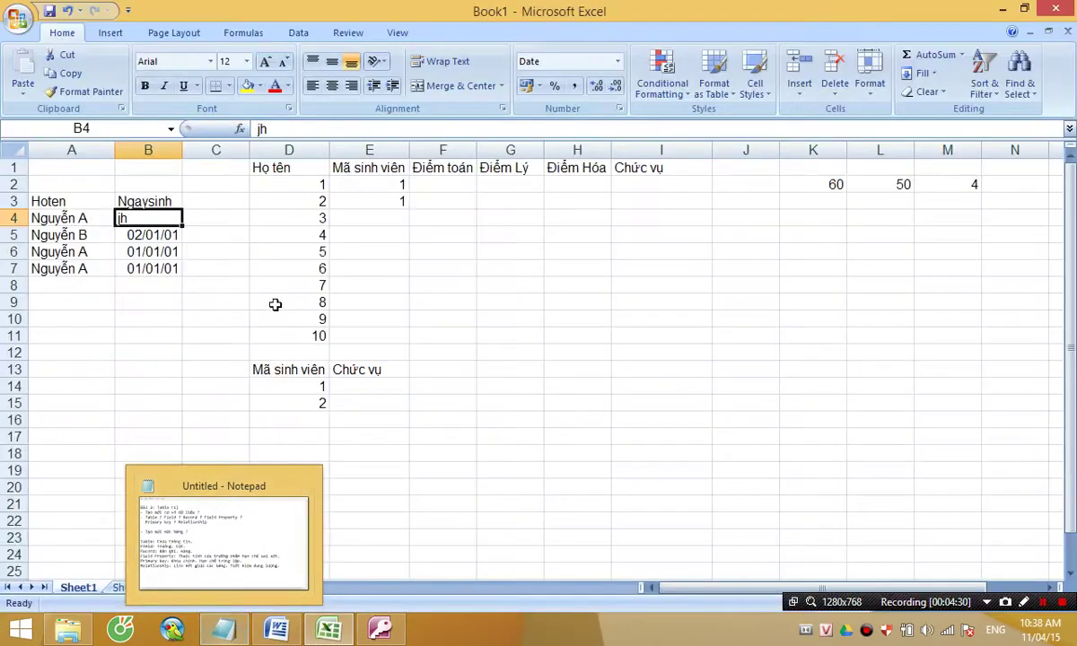
click(339, 630)
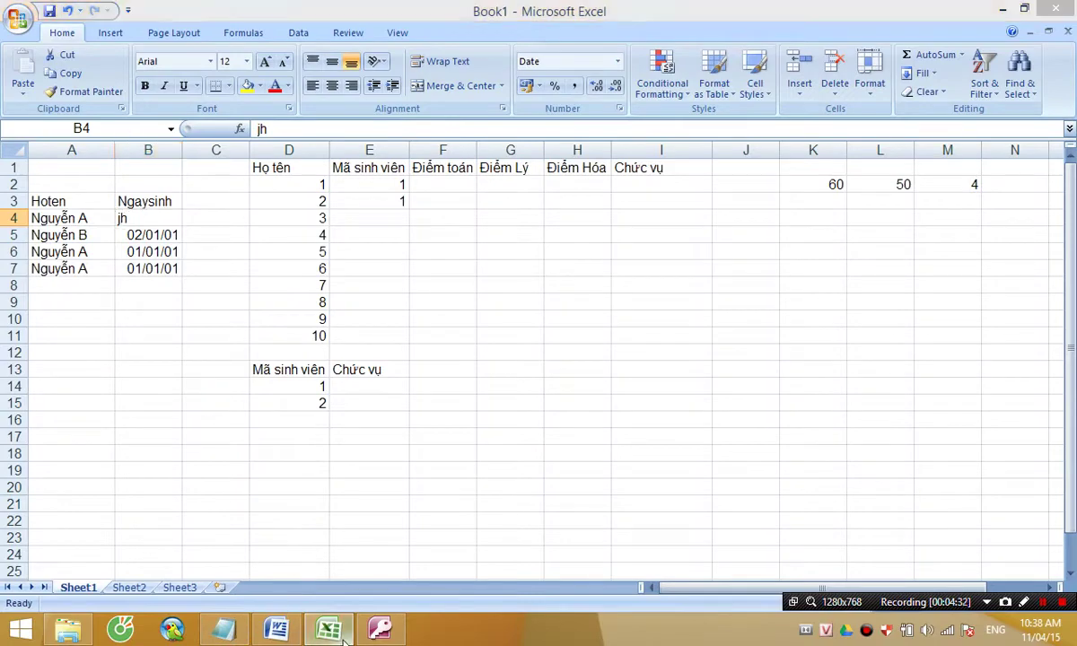
click(342, 633)
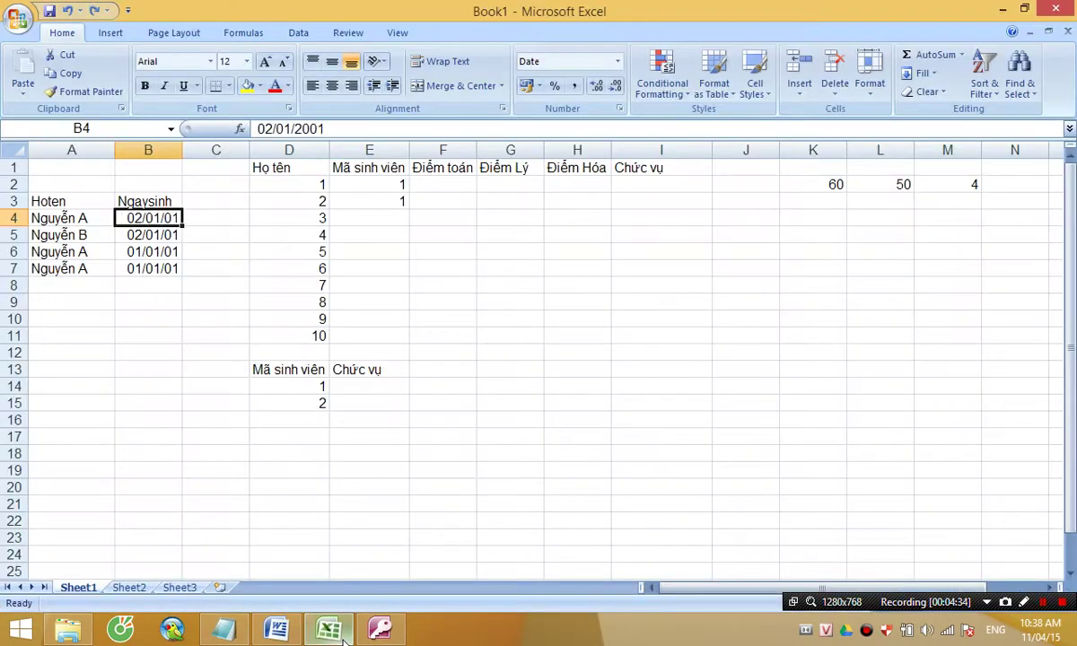
Check the Notepad lesson notes, return to Book1 and compare the Hoten and Ngaysinh cells of rows 4 and 6.
click(224, 632)
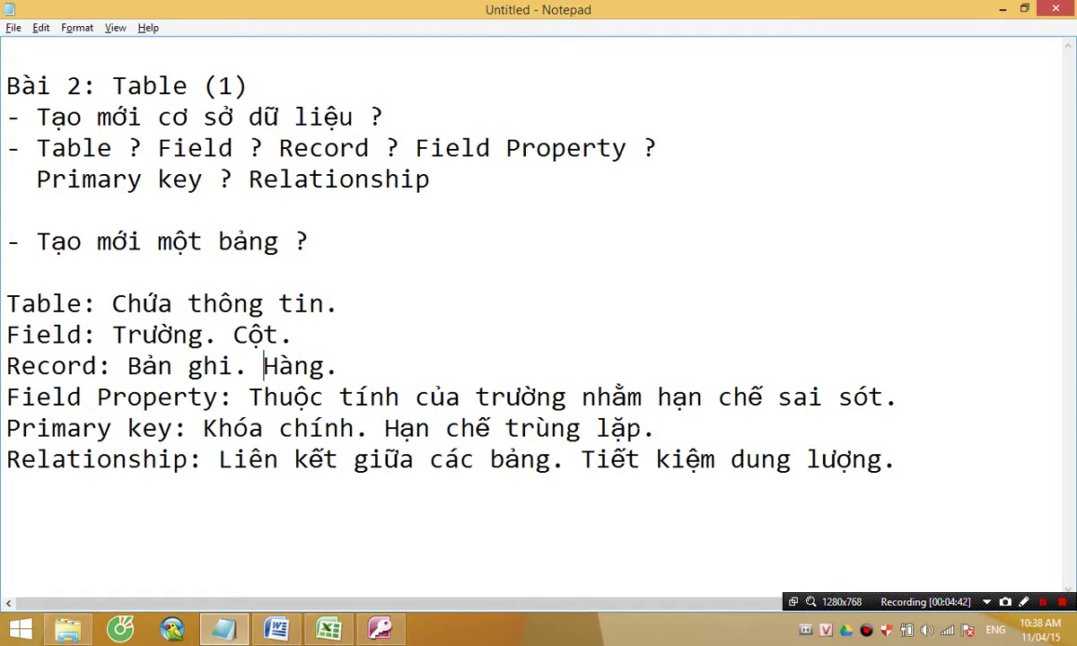
key(alt+Tab)
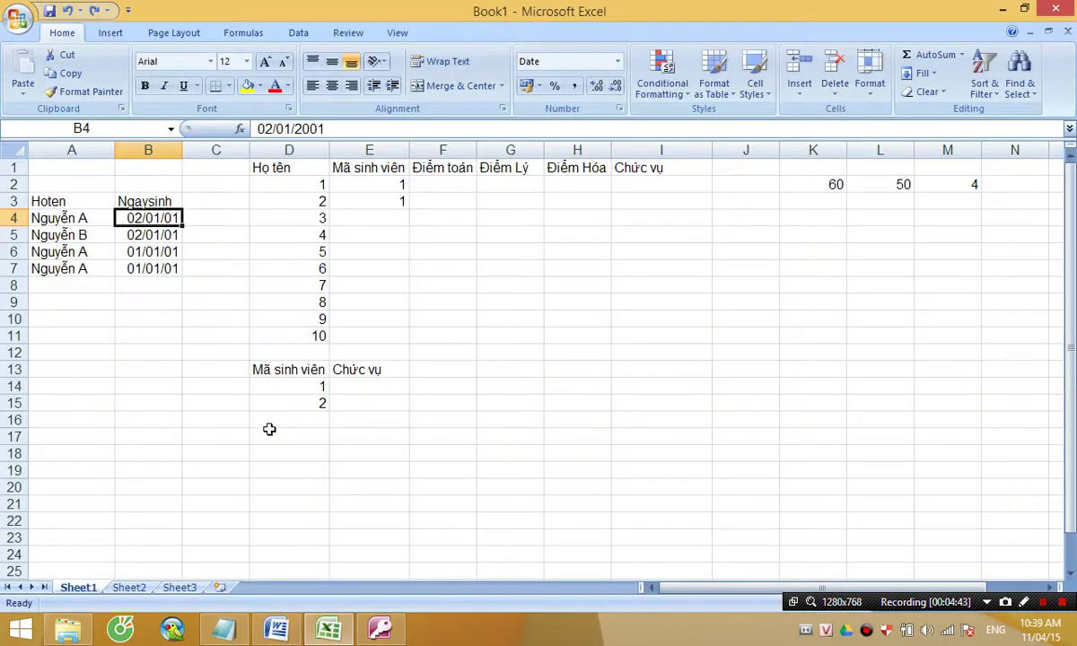
click(16, 218)
click(81, 220)
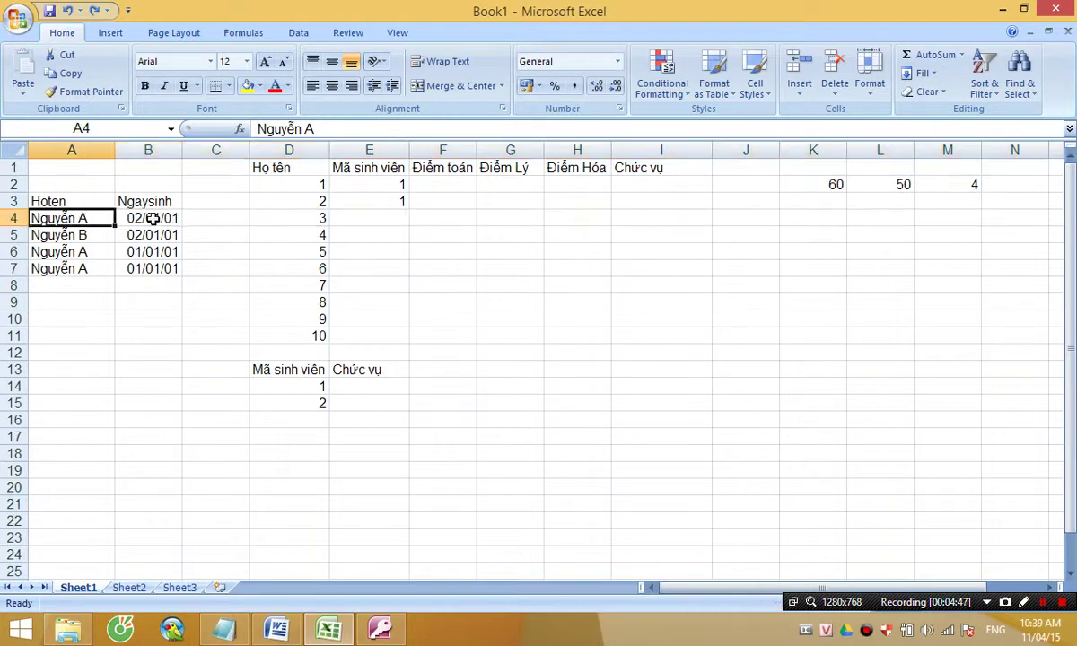
click(149, 221)
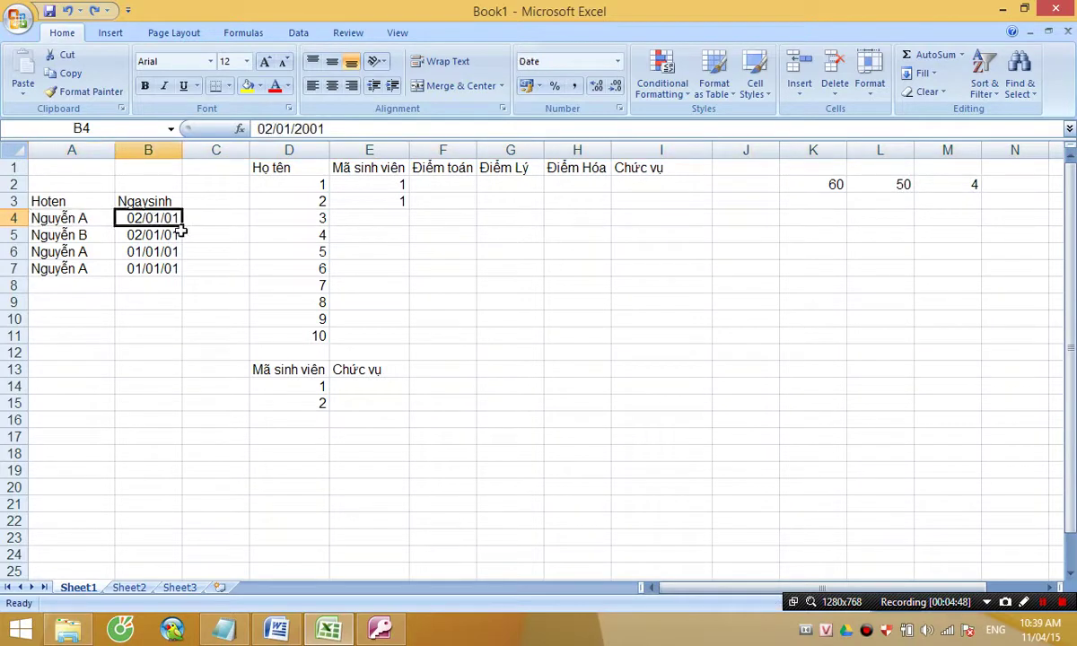
click(81, 251)
click(166, 253)
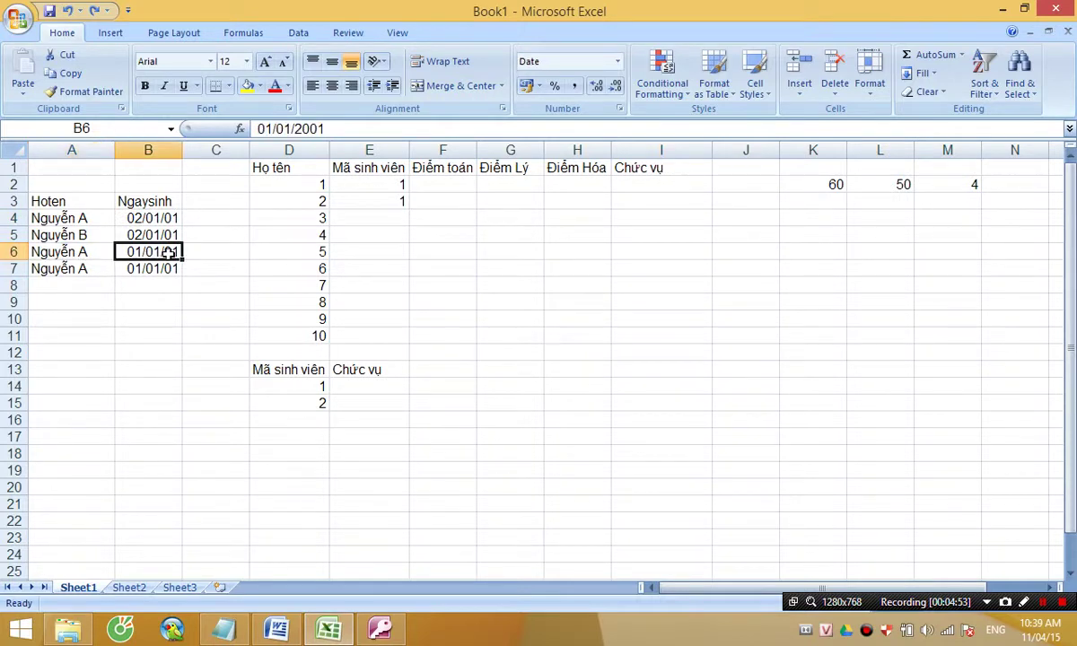
click(90, 218)
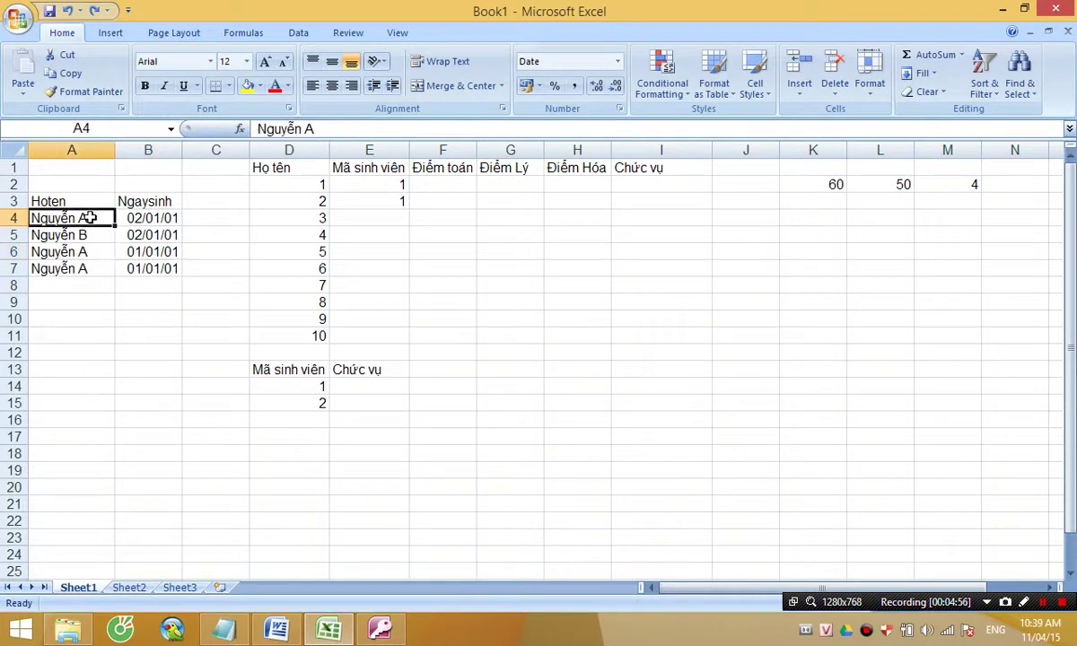
click(151, 217)
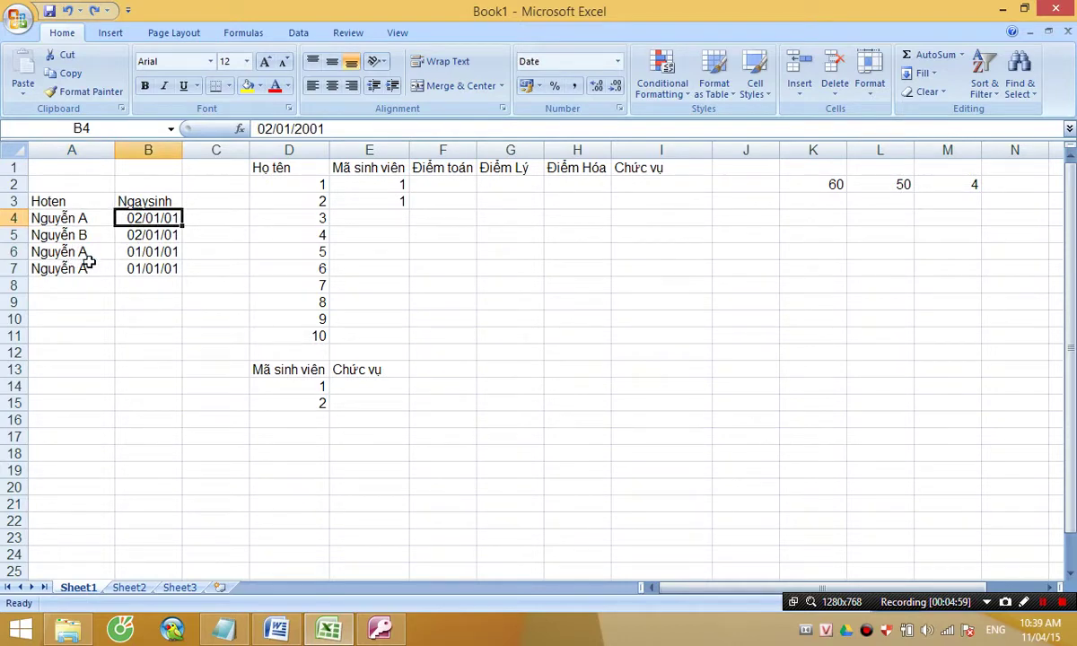
Compare the Hoten and Ngaysinh values in row 4 with those in row 7, cell by cell.
click(82, 221)
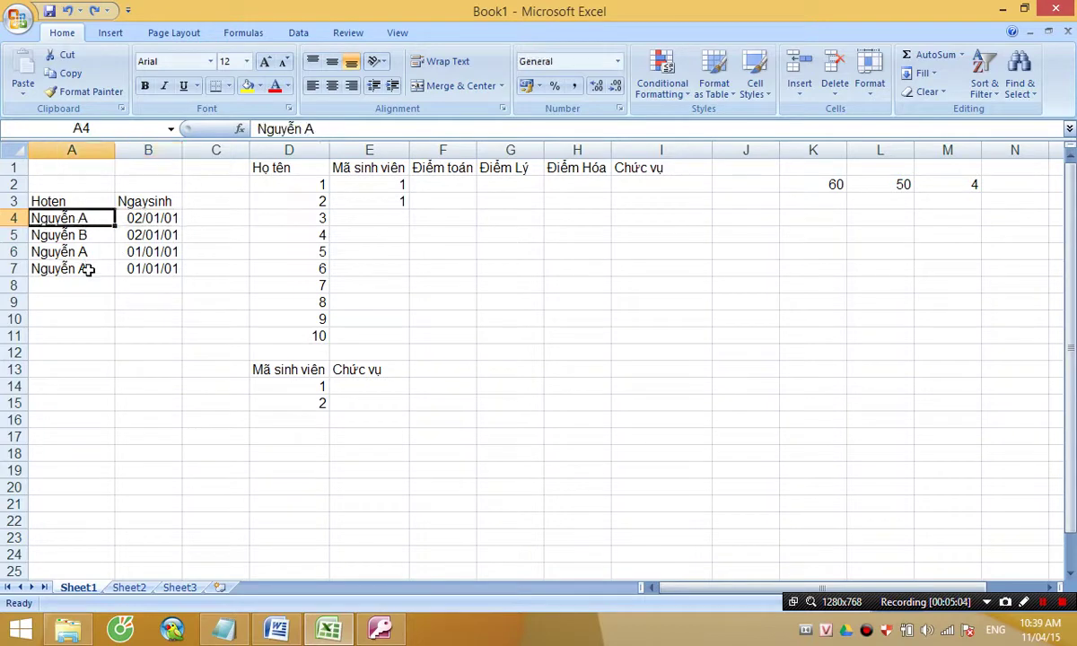
click(85, 268)
click(97, 223)
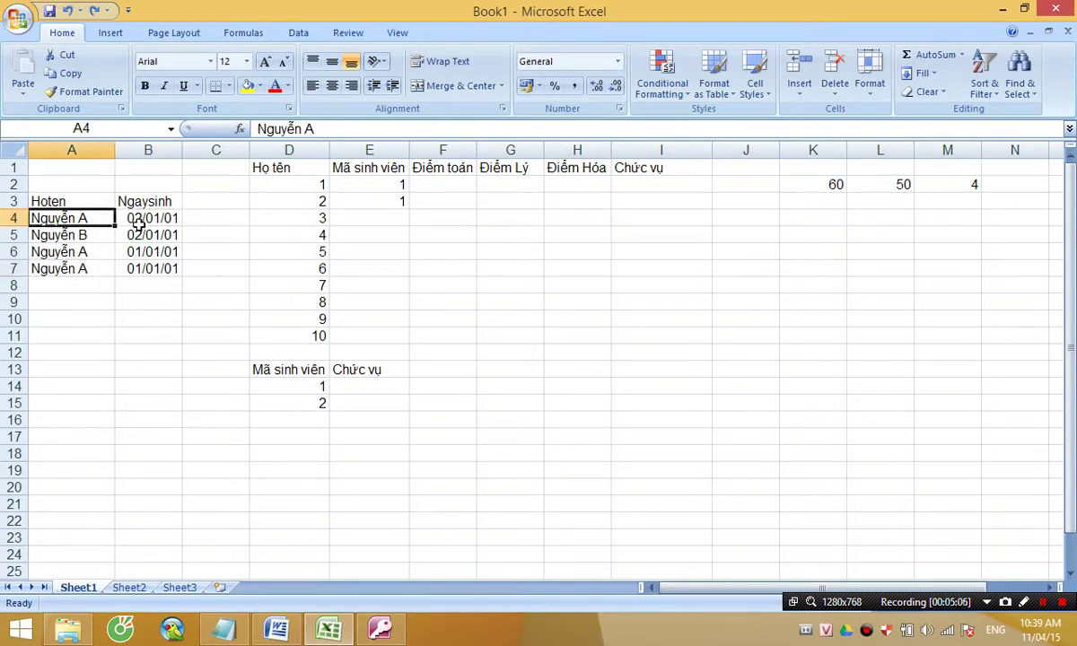
click(96, 262)
click(133, 219)
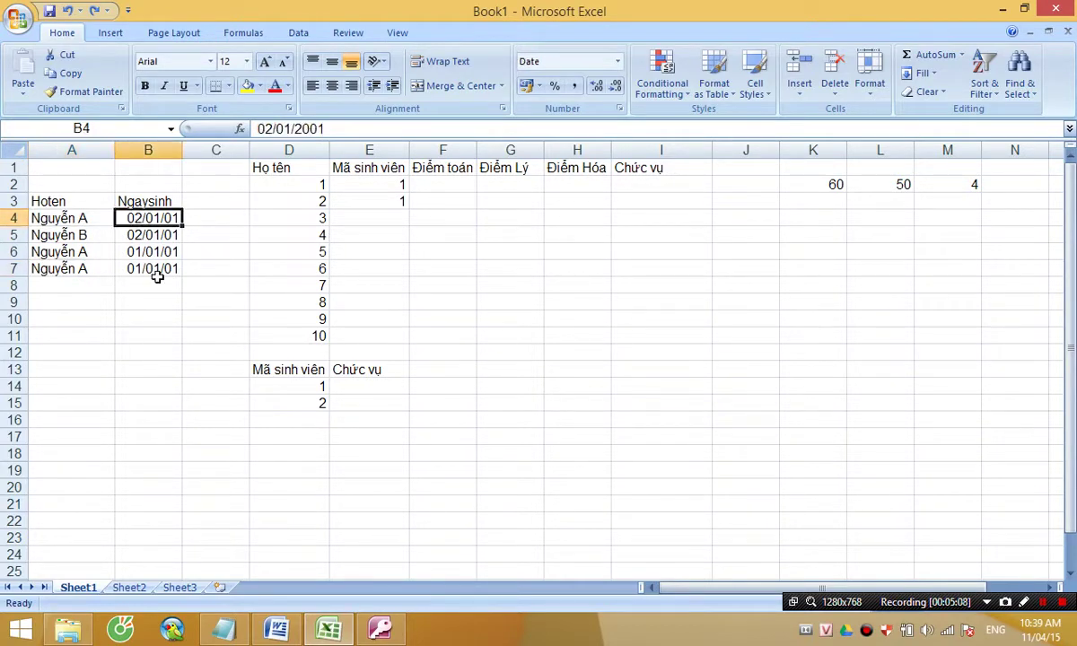
click(129, 273)
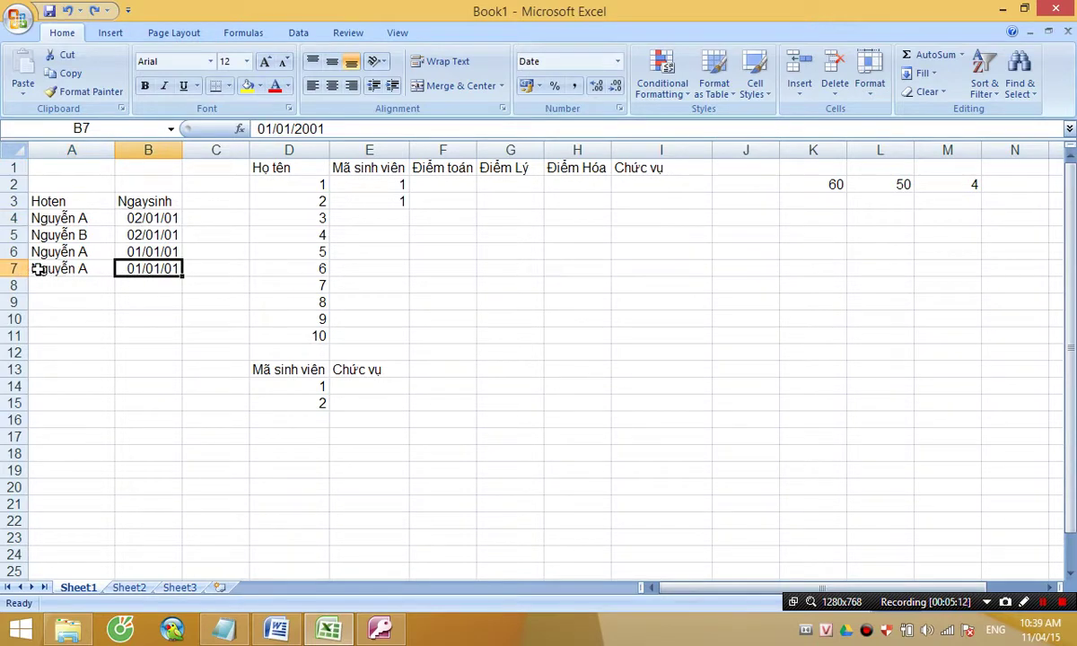
Highlight the records A7:B7 and A4:B4 alternately to compare them as whole rows.
drag(43, 268, 149, 268)
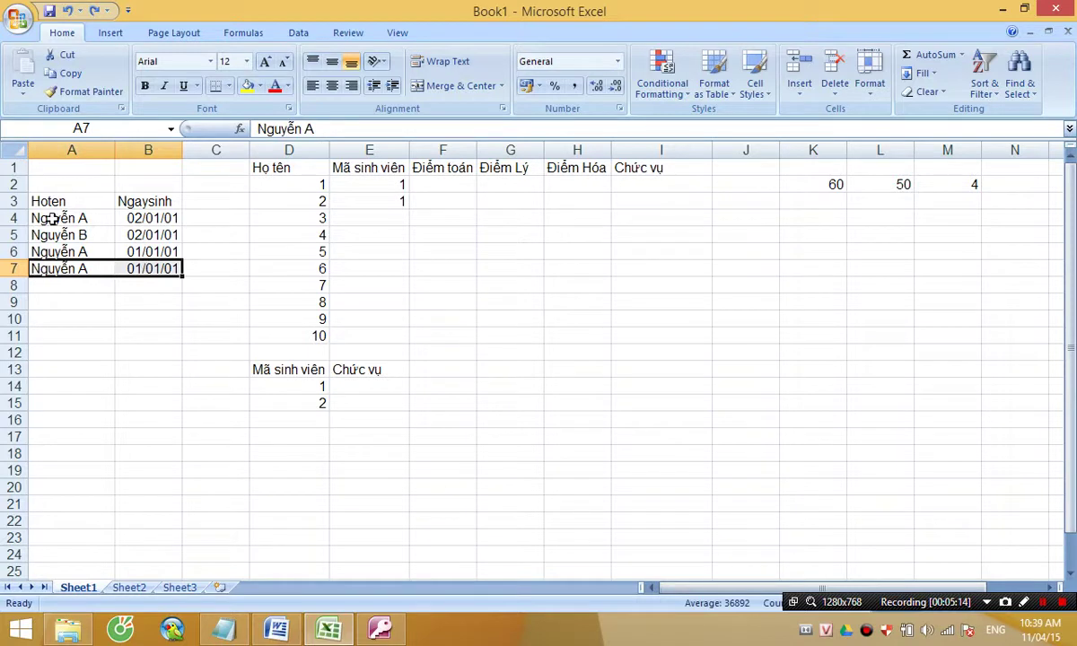
drag(53, 218, 143, 218)
drag(54, 268, 145, 269)
drag(56, 218, 124, 218)
Highlight the duplicate records in A6:B7 and single out the repeated record A7:B7.
click(65, 252)
drag(65, 253, 131, 267)
click(108, 253)
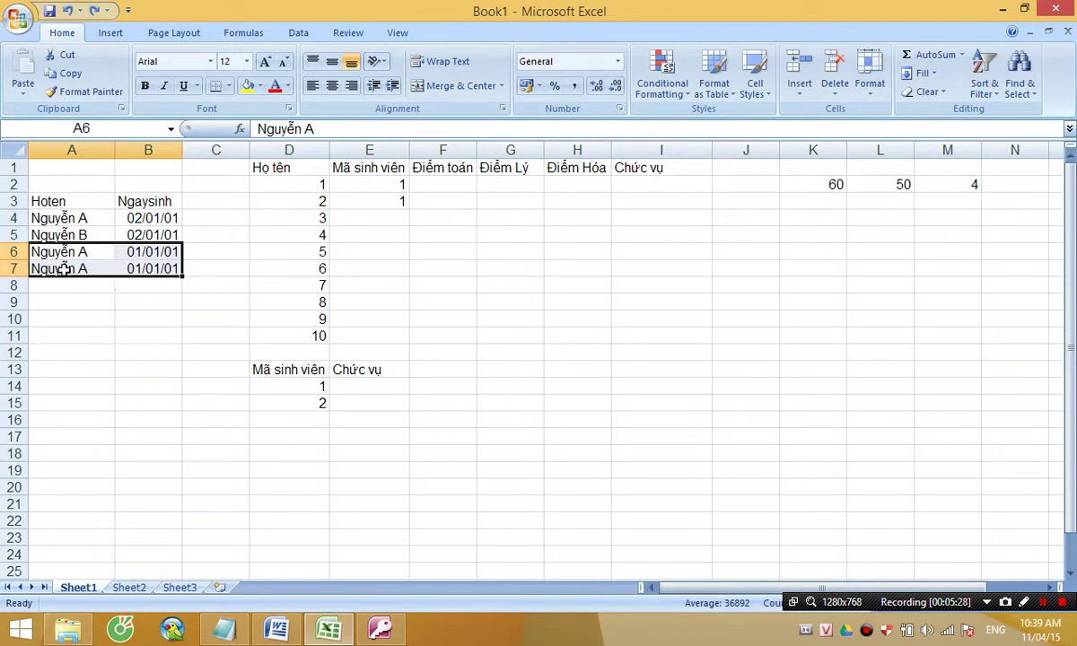
click(18, 269)
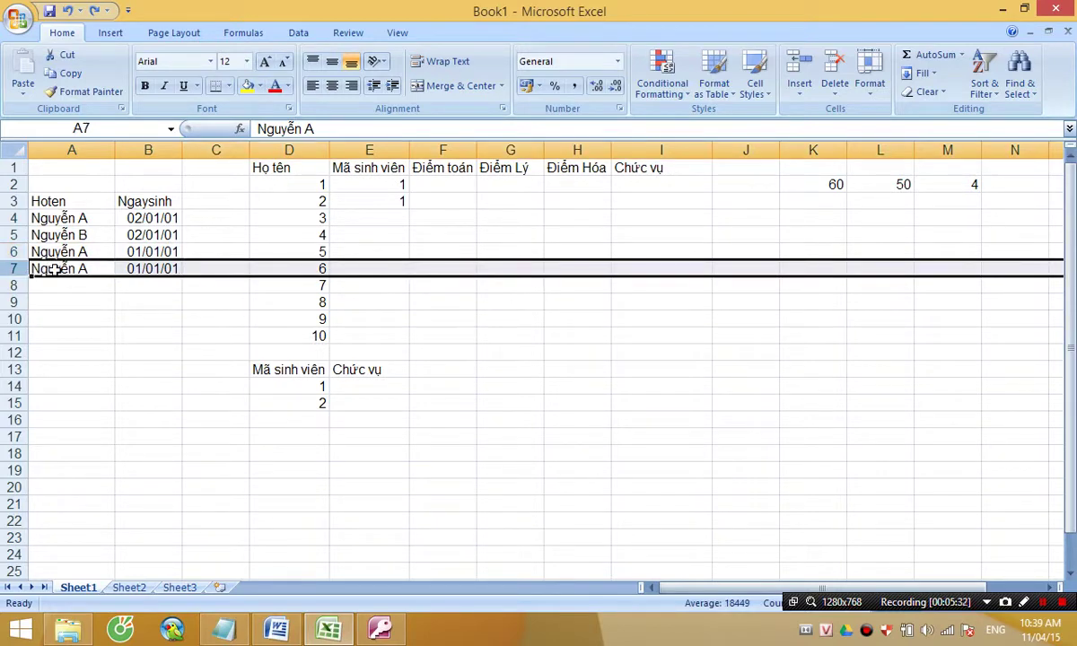
click(54, 267)
drag(54, 268, 157, 266)
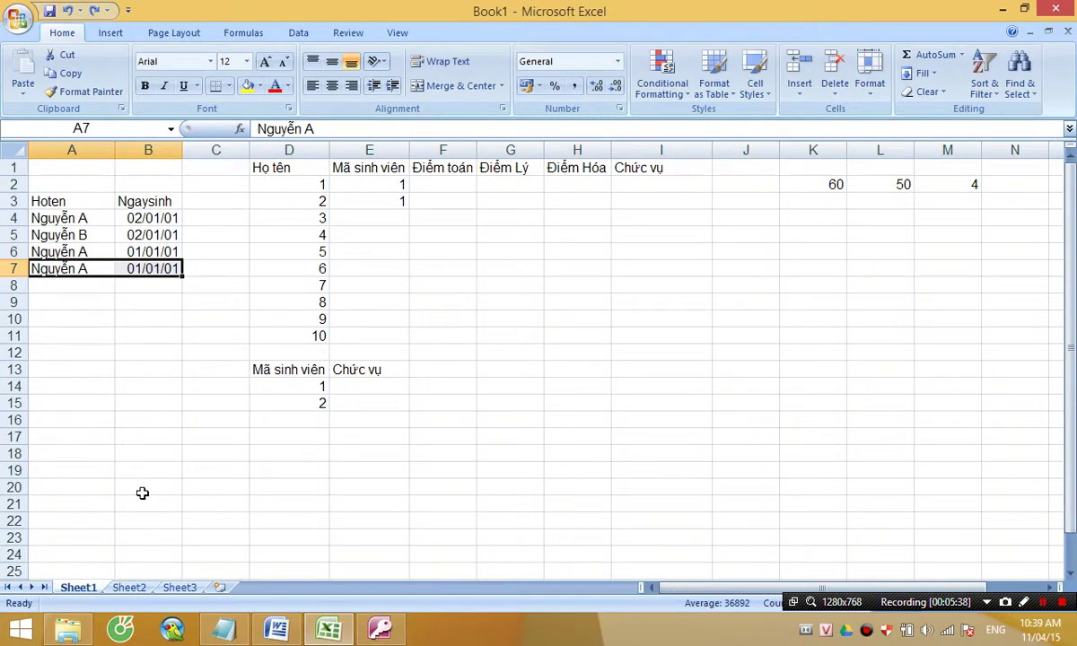
Review the key and relationship definitions in the Notepad lesson notes and switch back to Book1 in Excel.
click(239, 636)
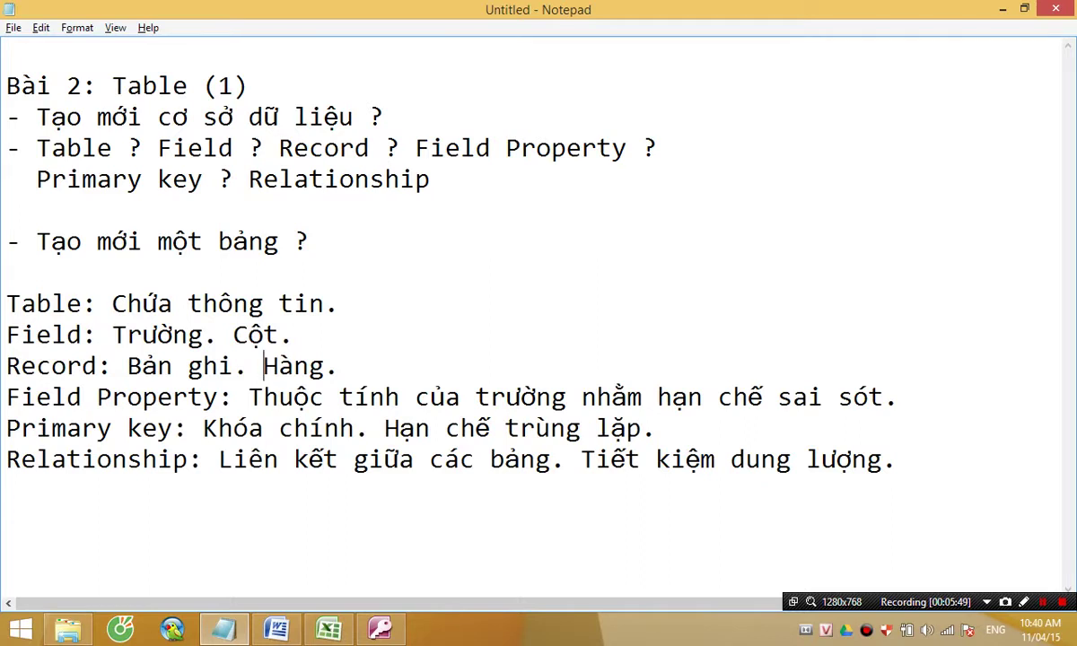
click(329, 629)
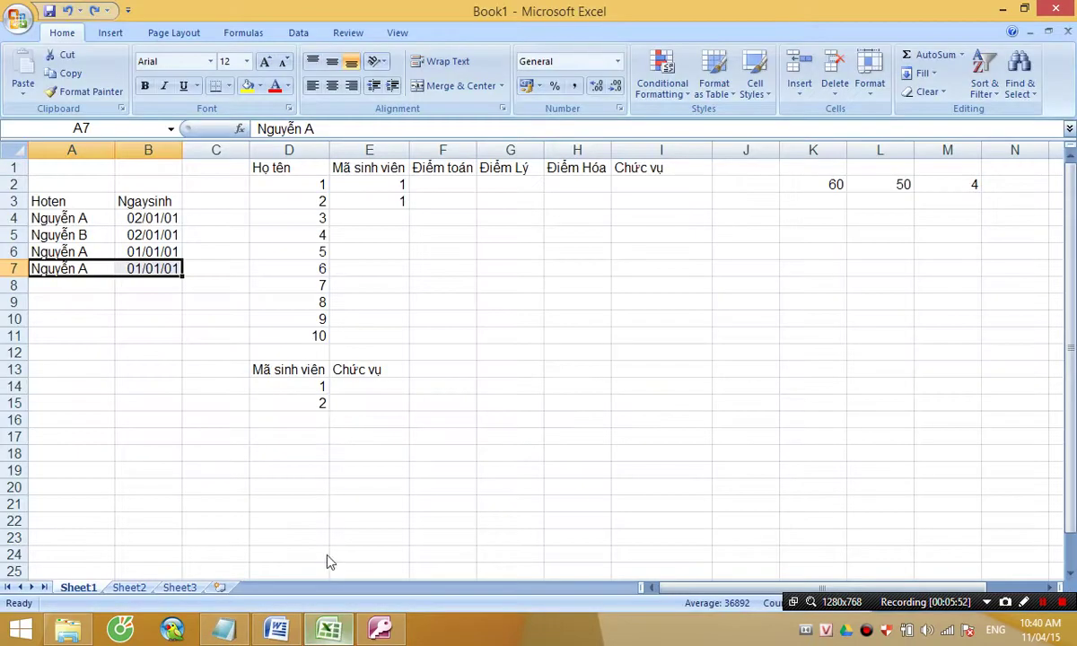
Highlight the student table D1:I11 and point out its columns D through I one at a time.
drag(282, 165, 665, 334)
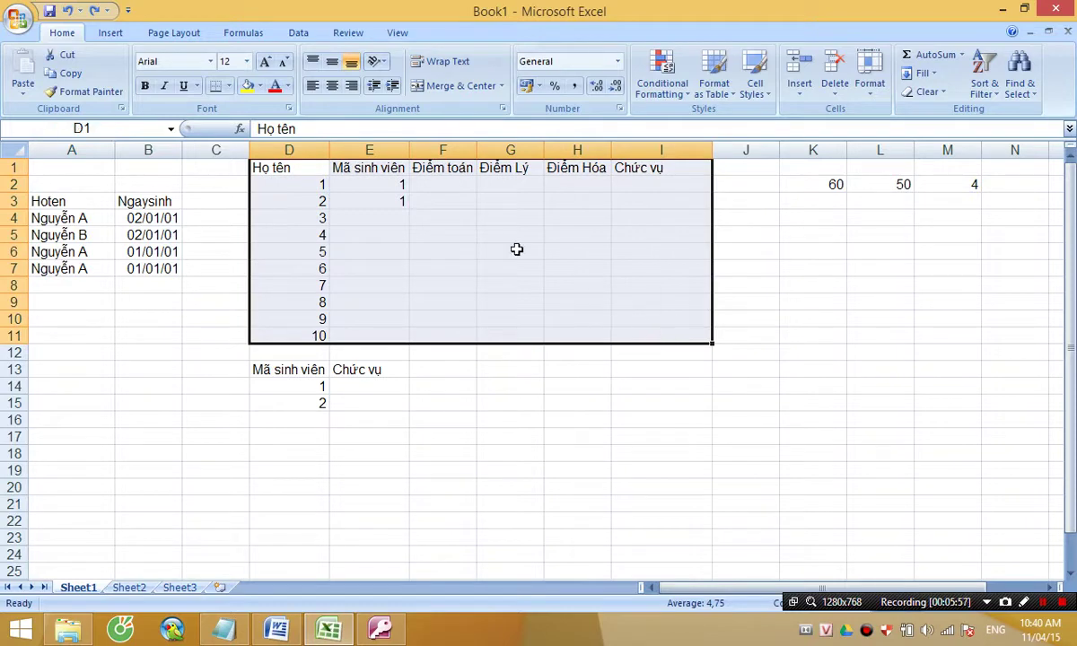
click(313, 149)
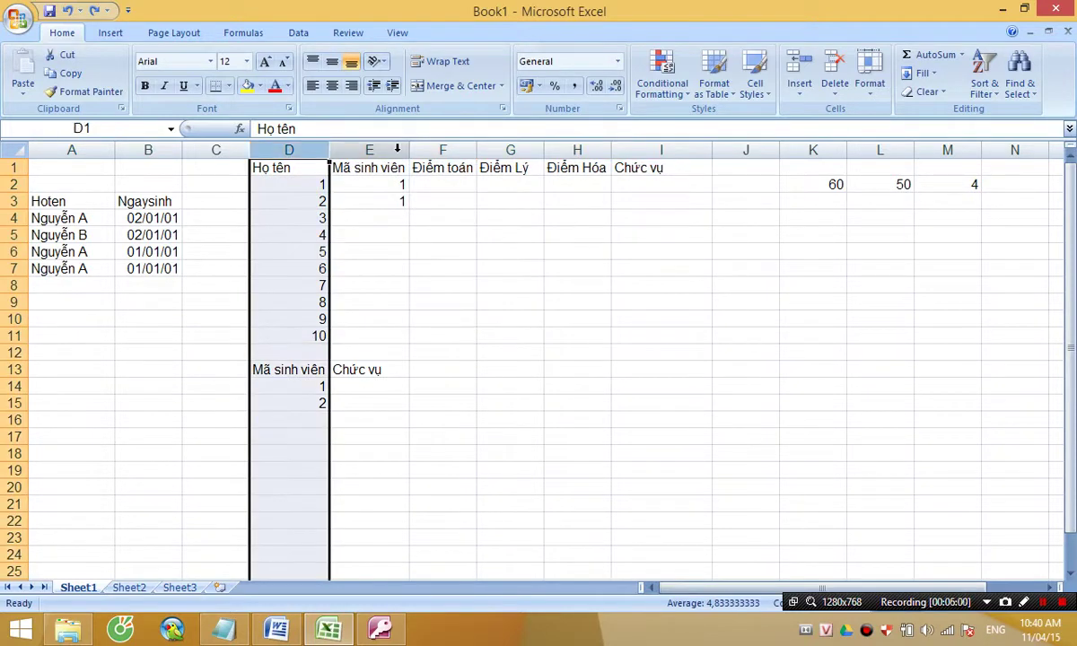
click(377, 149)
click(452, 150)
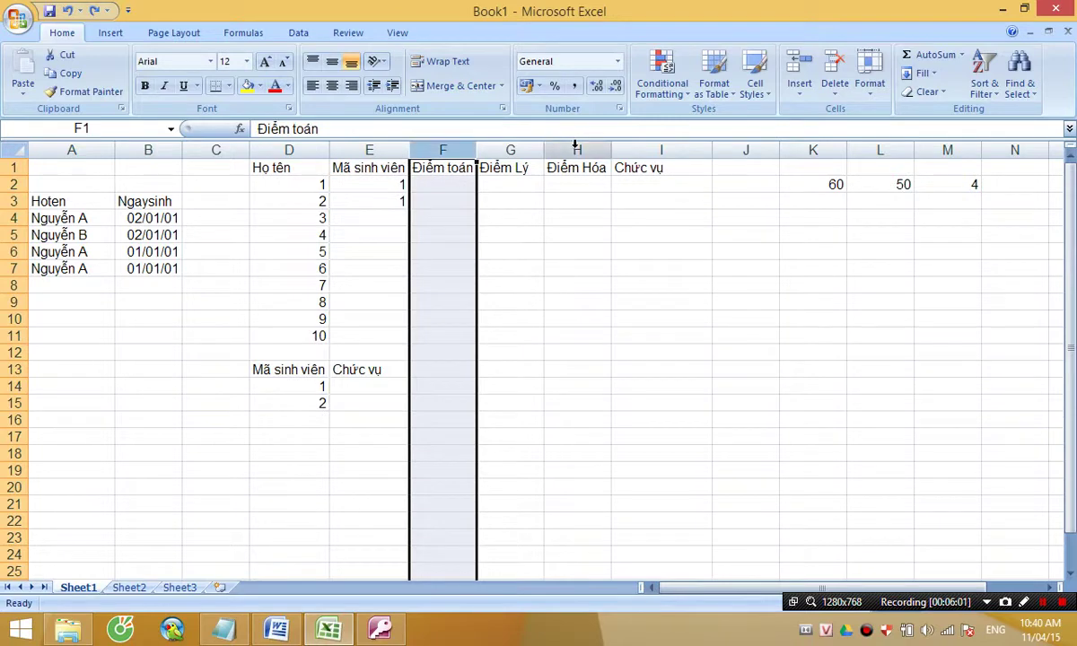
click(530, 146)
click(577, 149)
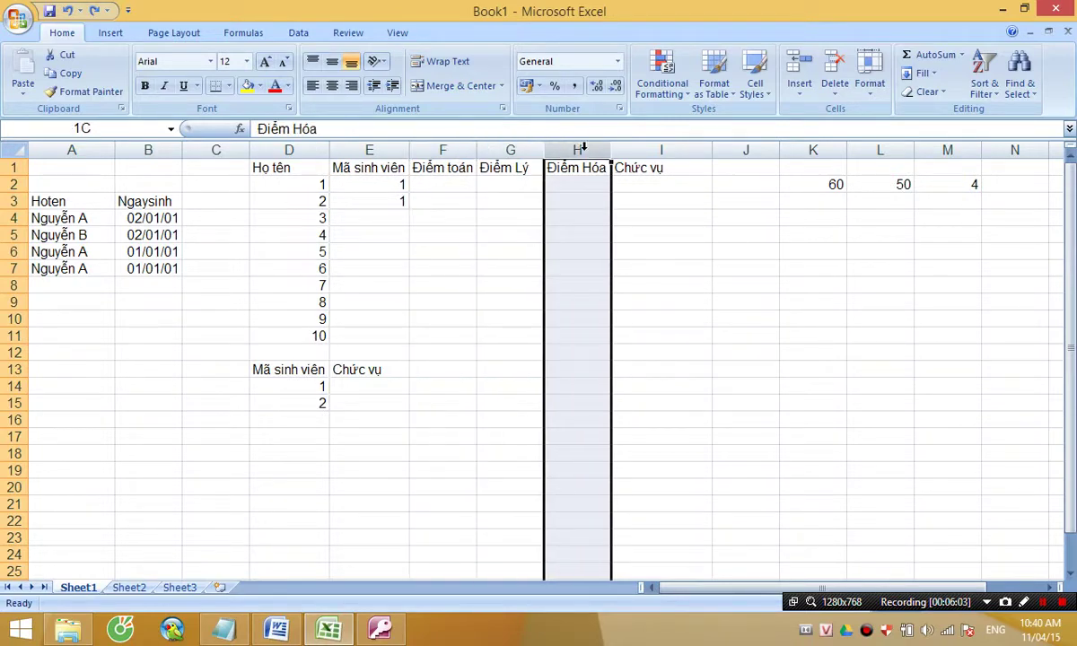
click(632, 150)
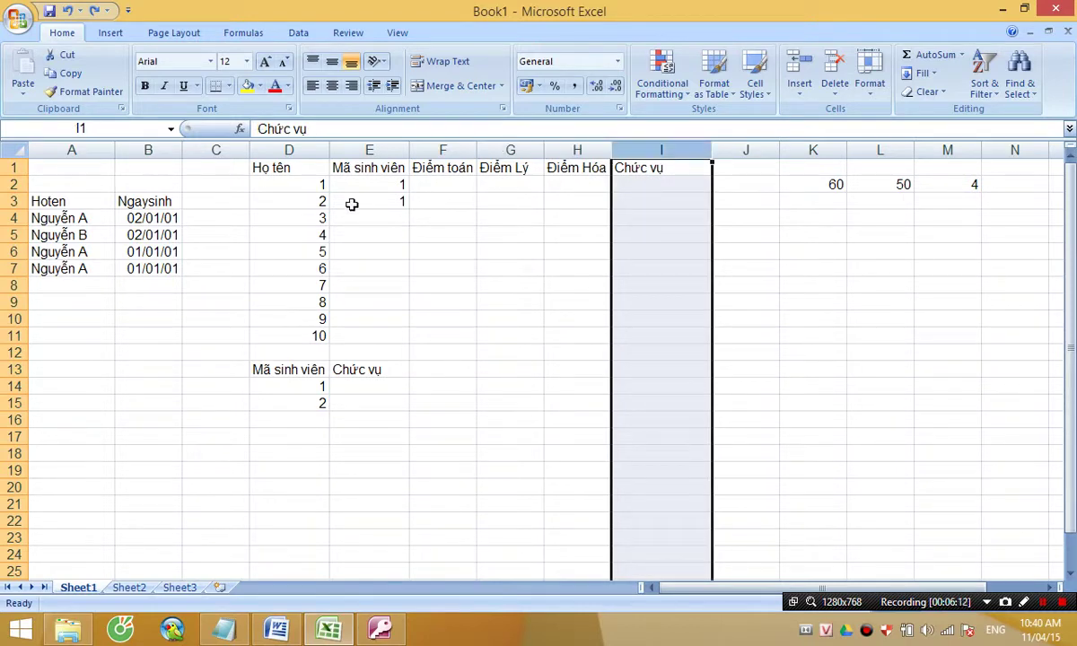
Highlight the student table's data cells, columns, header row and Họ tên entries in turn, and check K2.
drag(281, 183, 664, 332)
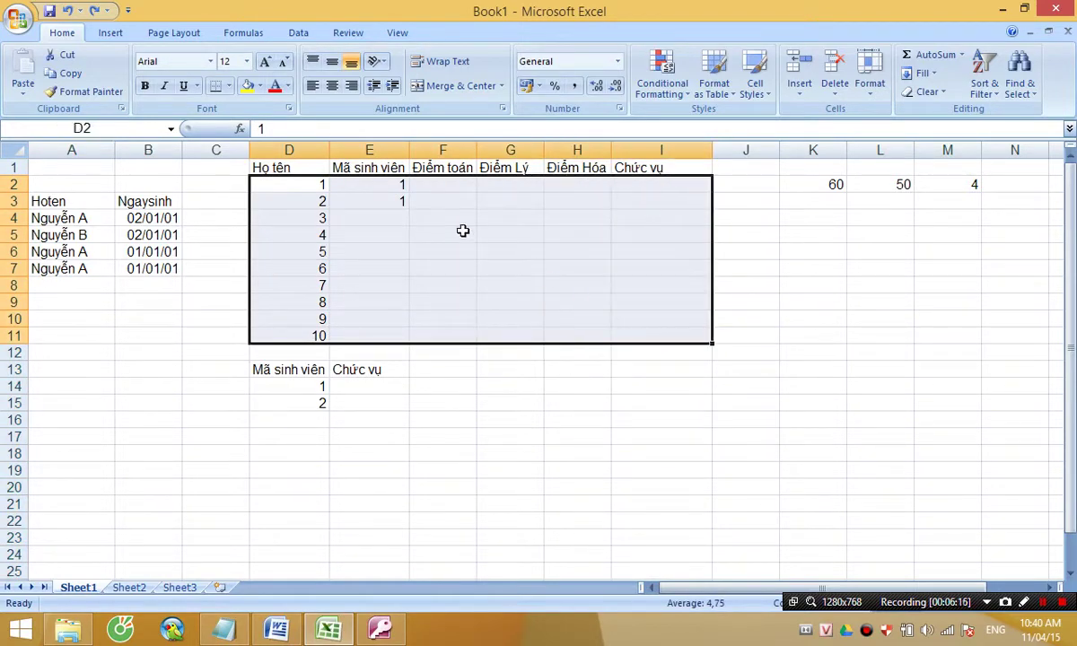
drag(309, 150, 630, 148)
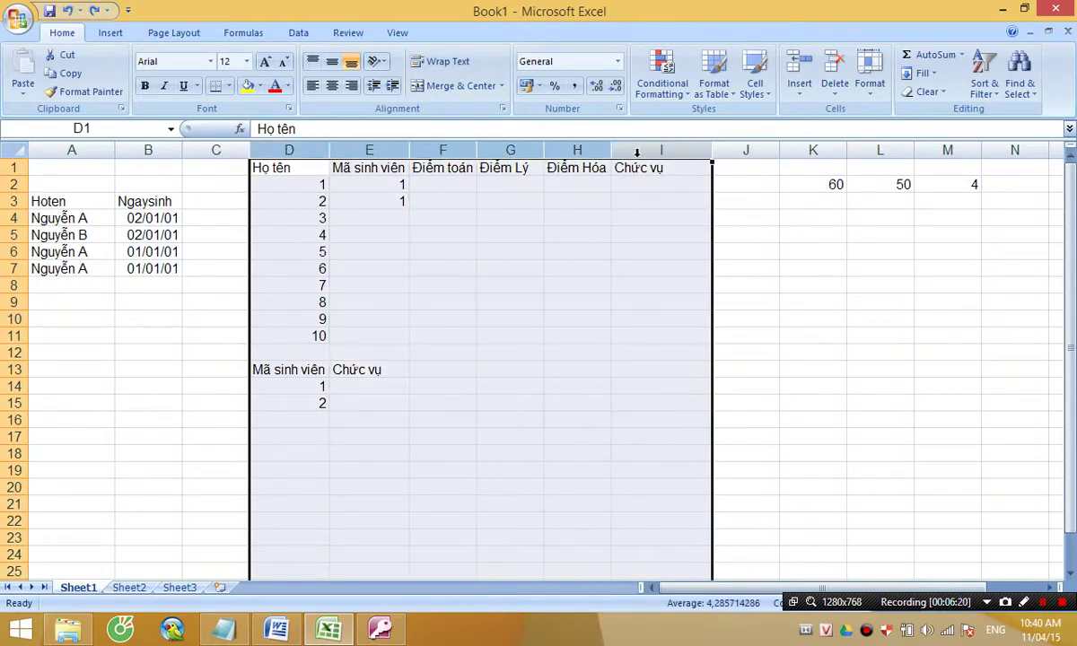
drag(311, 168, 649, 164)
drag(288, 184, 304, 335)
click(822, 184)
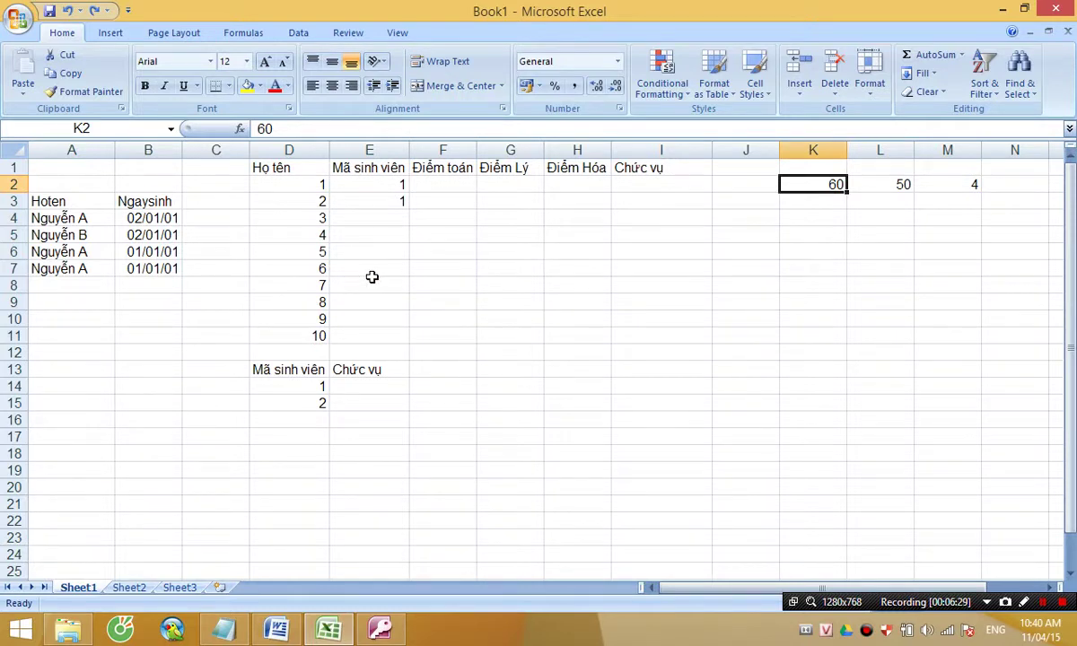
Examine the Chức vụ cells for students 1 and 2 and highlight the empty range I4:I11 for the others.
click(626, 186)
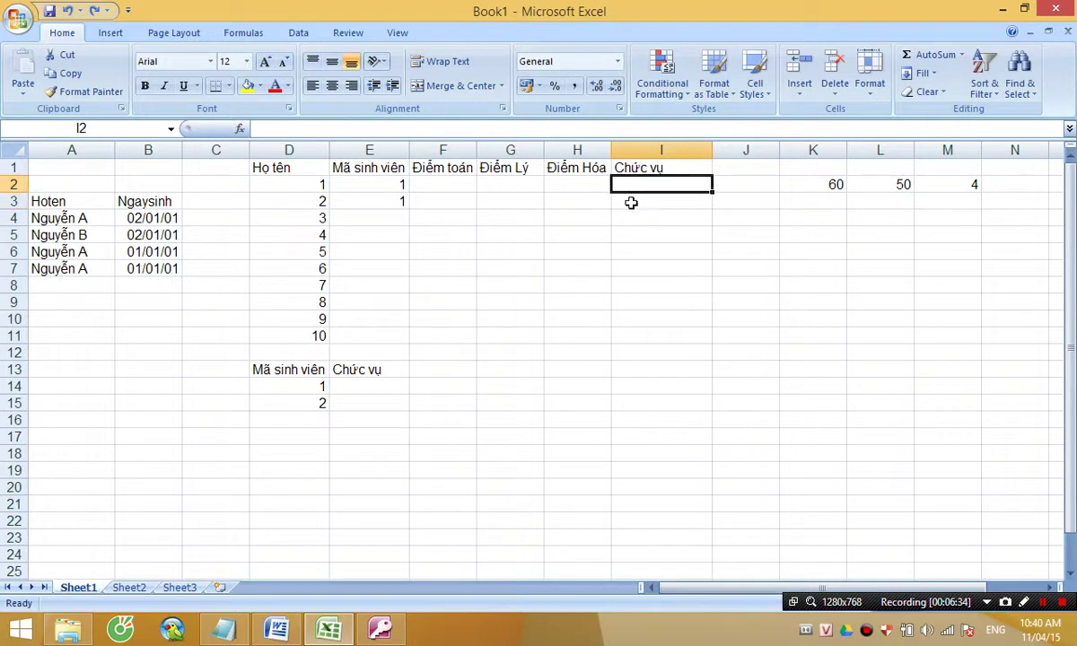
click(632, 232)
click(637, 266)
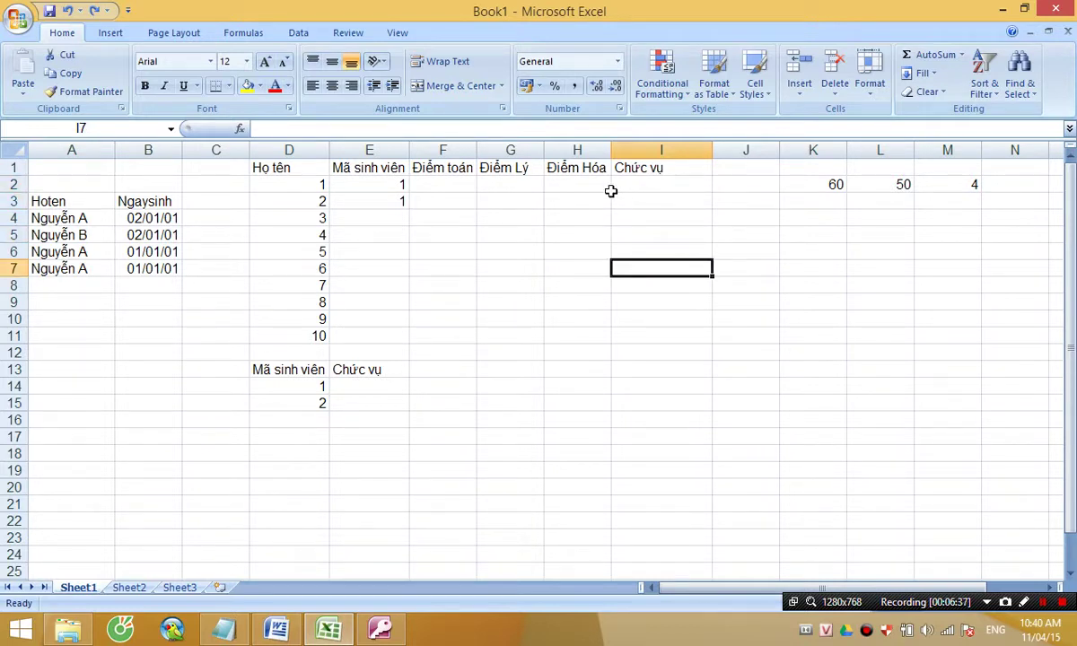
click(653, 182)
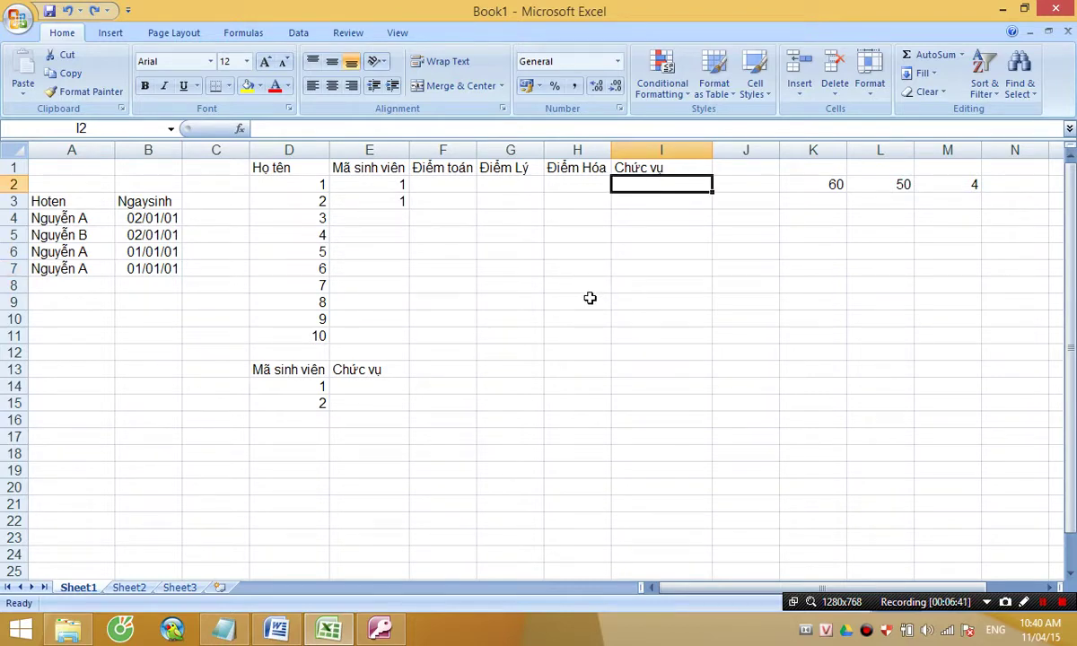
click(316, 183)
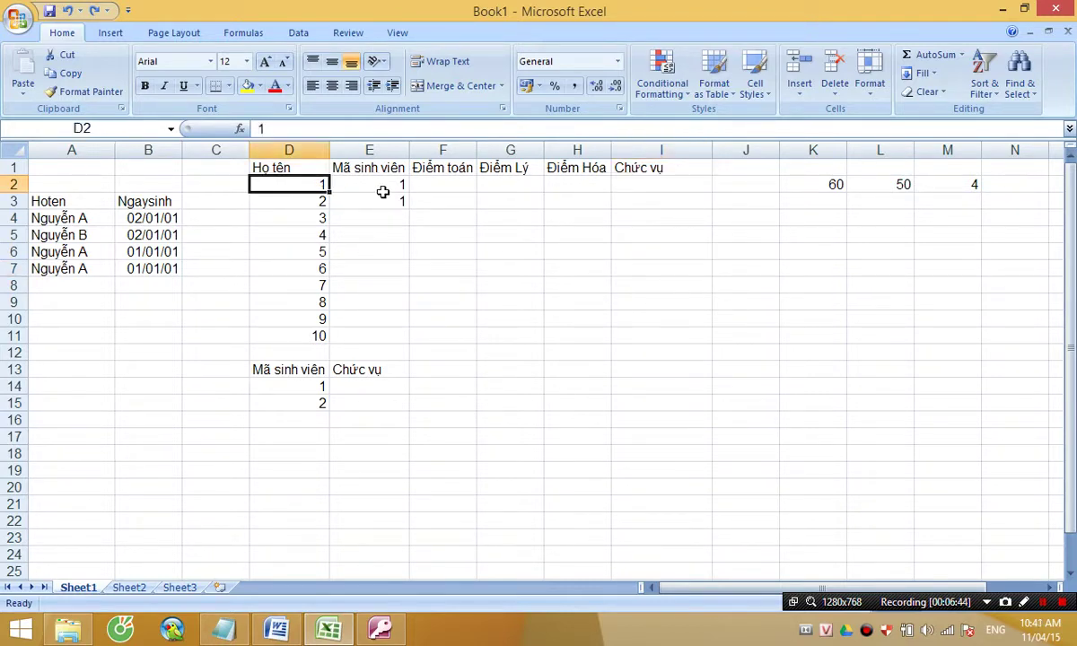
click(308, 201)
click(314, 185)
drag(661, 218, 662, 285)
drag(661, 319, 660, 330)
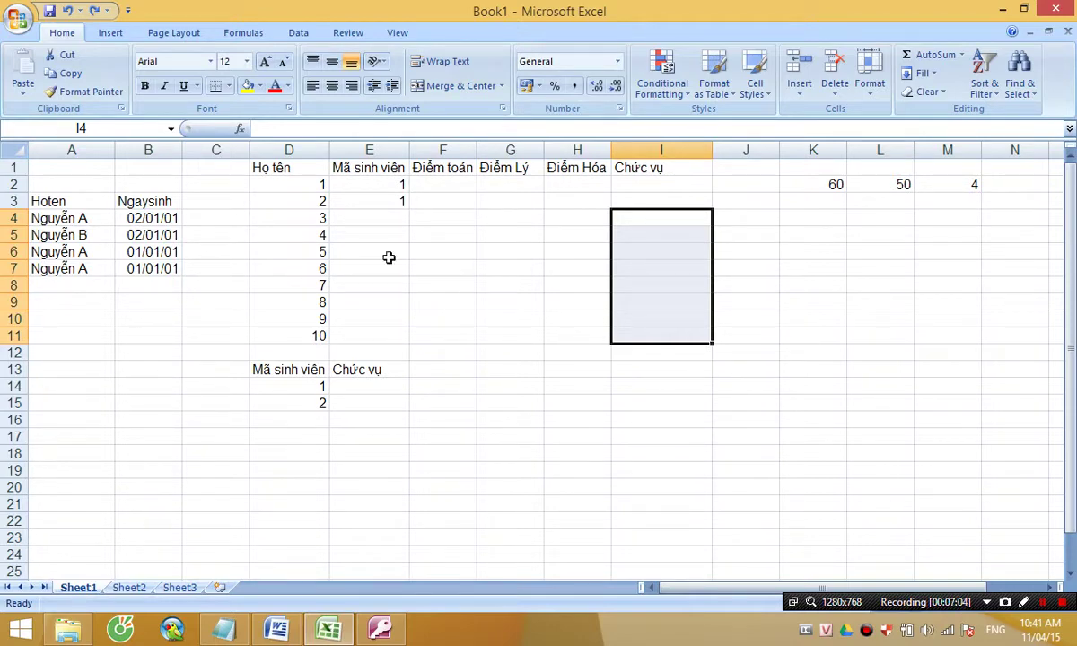
Copy the student table without the Chức vụ column, D1:H11, to the range starting at J8.
click(281, 167)
drag(281, 167, 561, 329)
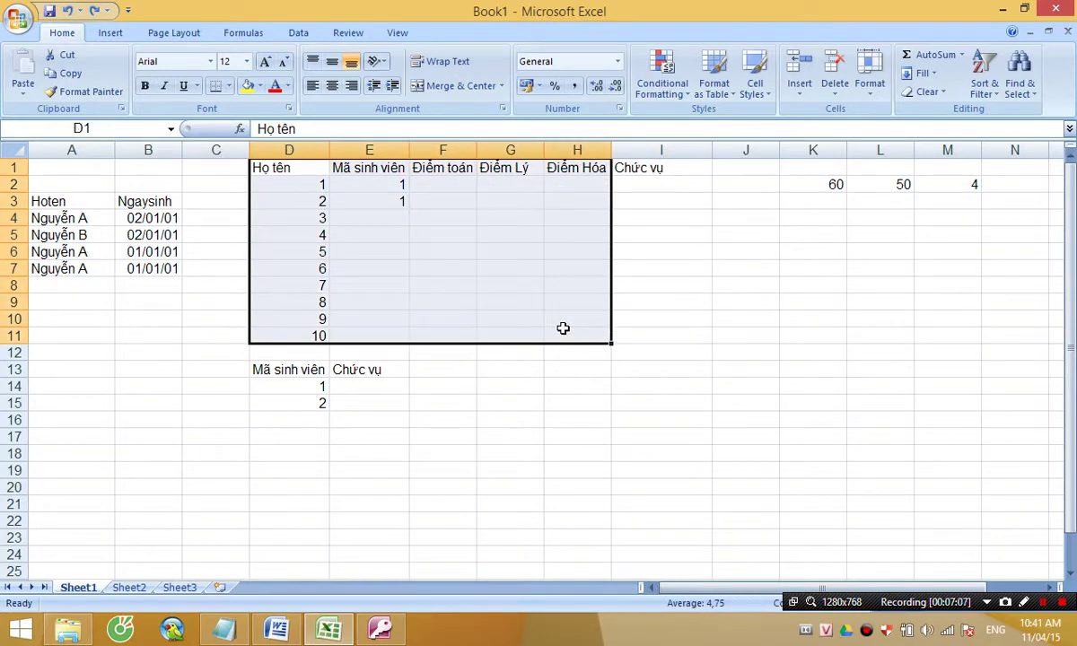
key(ctrl+c)
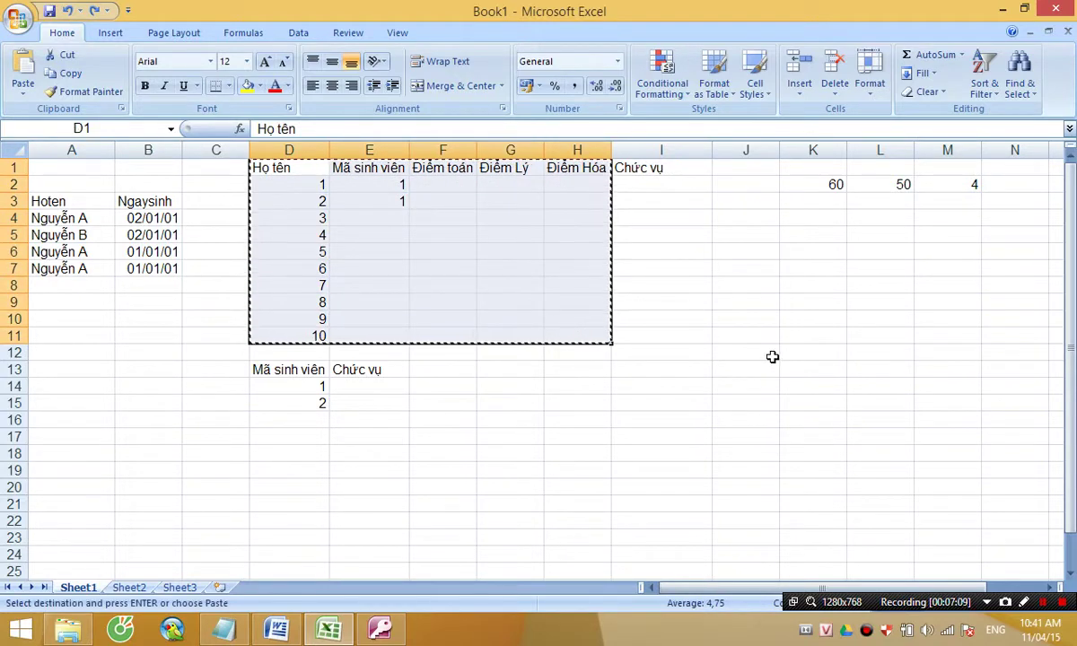
click(769, 283)
key(ctrl+v)
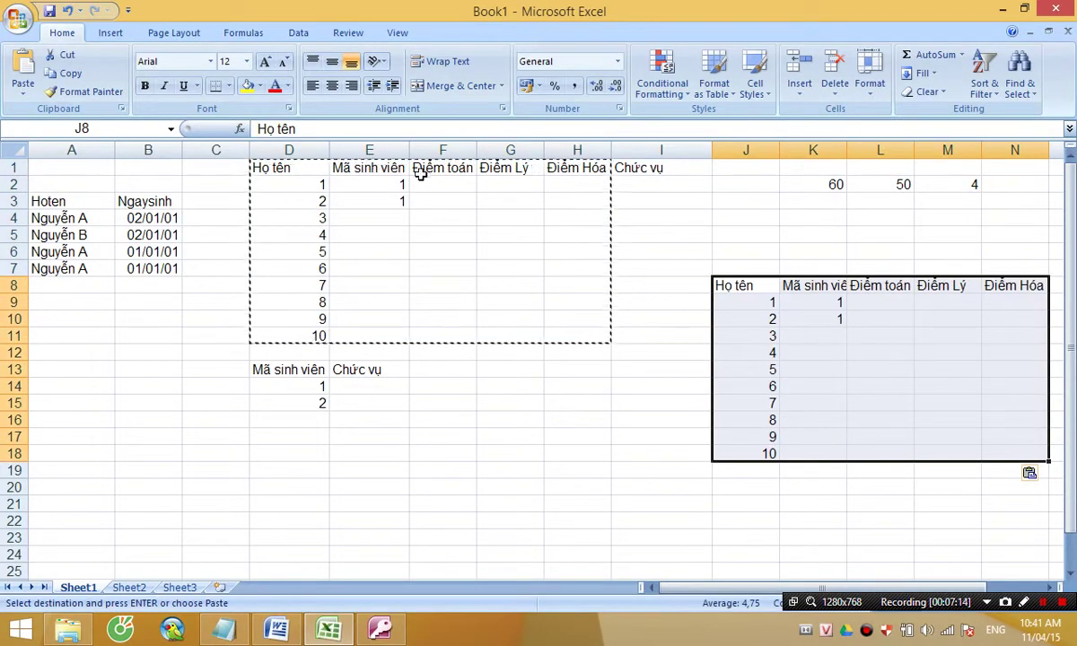
Move the small Mã sinh viên and Chức vụ table from D13:E15 to J21 and auto-fit column J.
click(307, 375)
drag(307, 375, 349, 398)
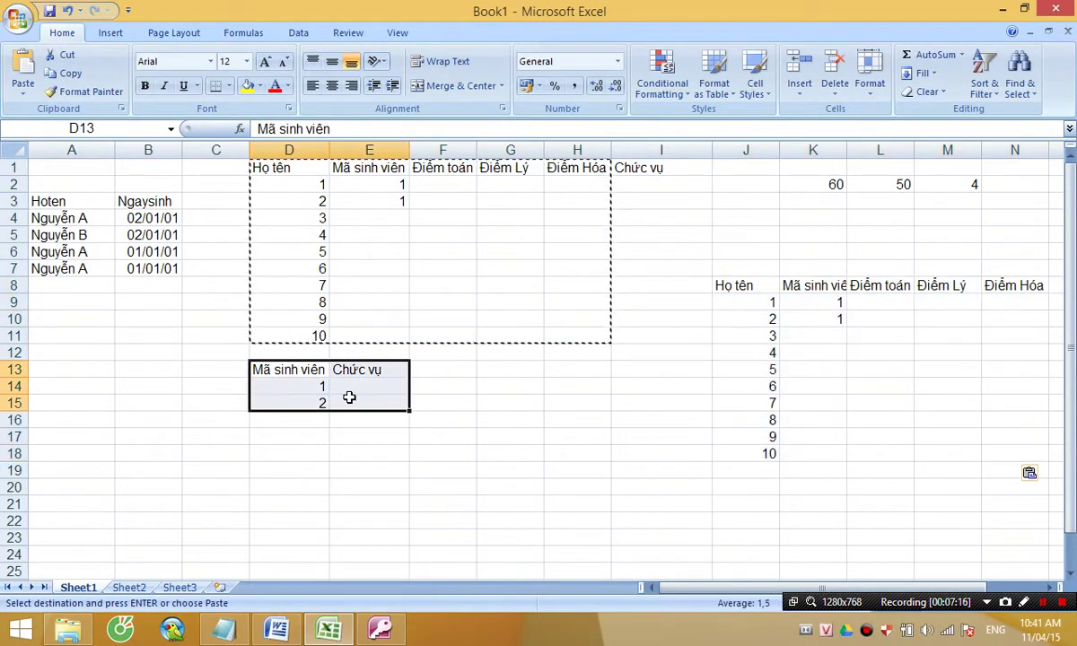
key(ctrl+c)
click(754, 501)
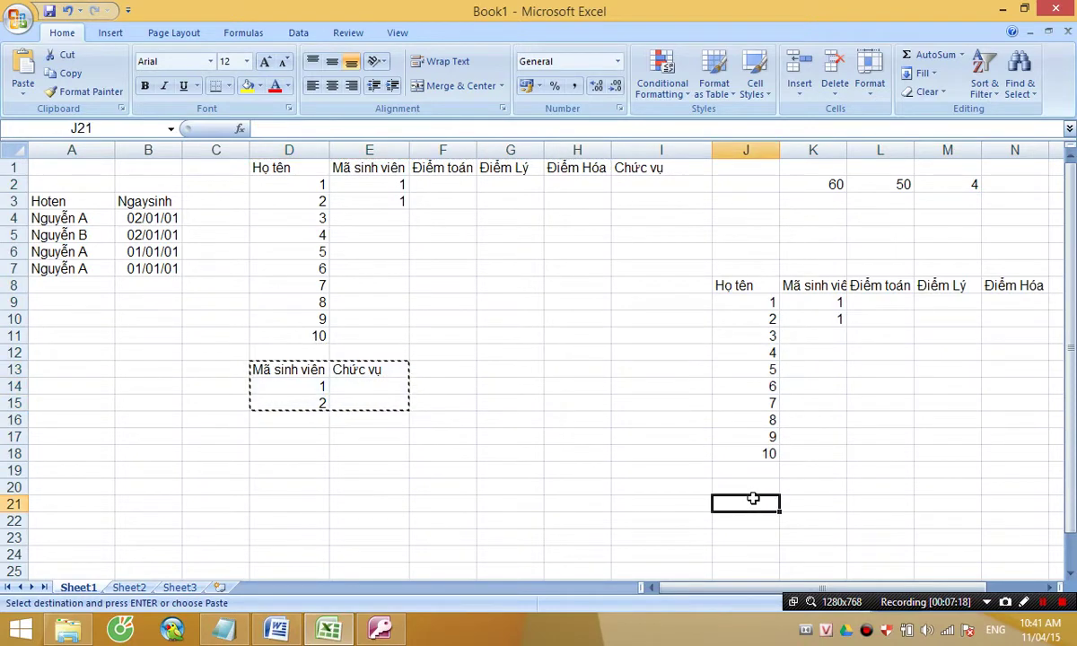
key(ctrl+v)
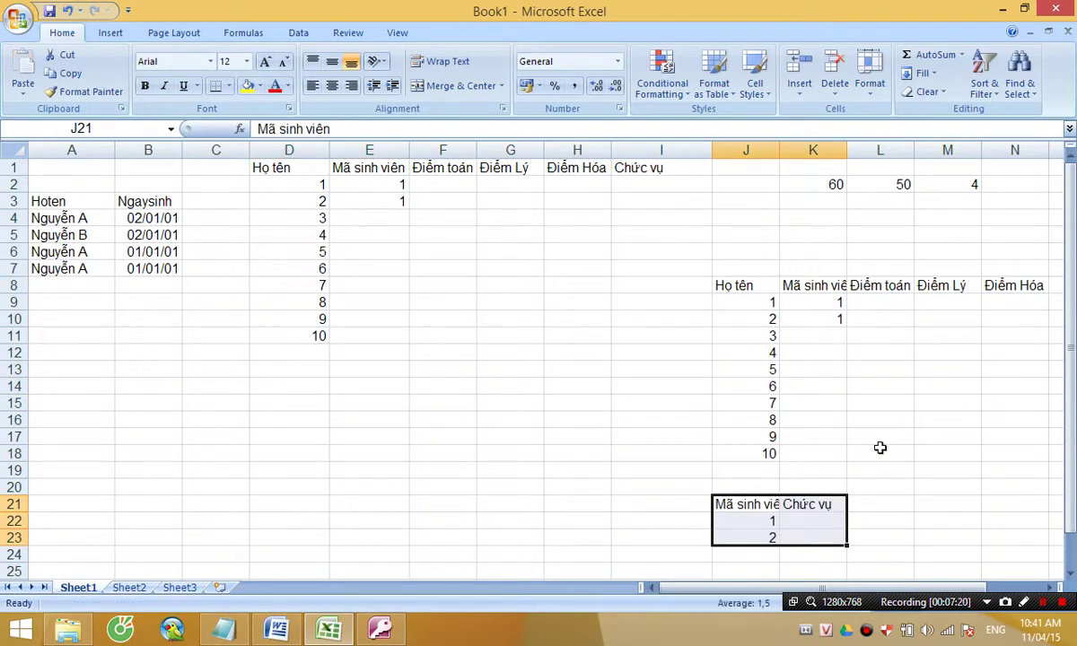
double_click(779, 150)
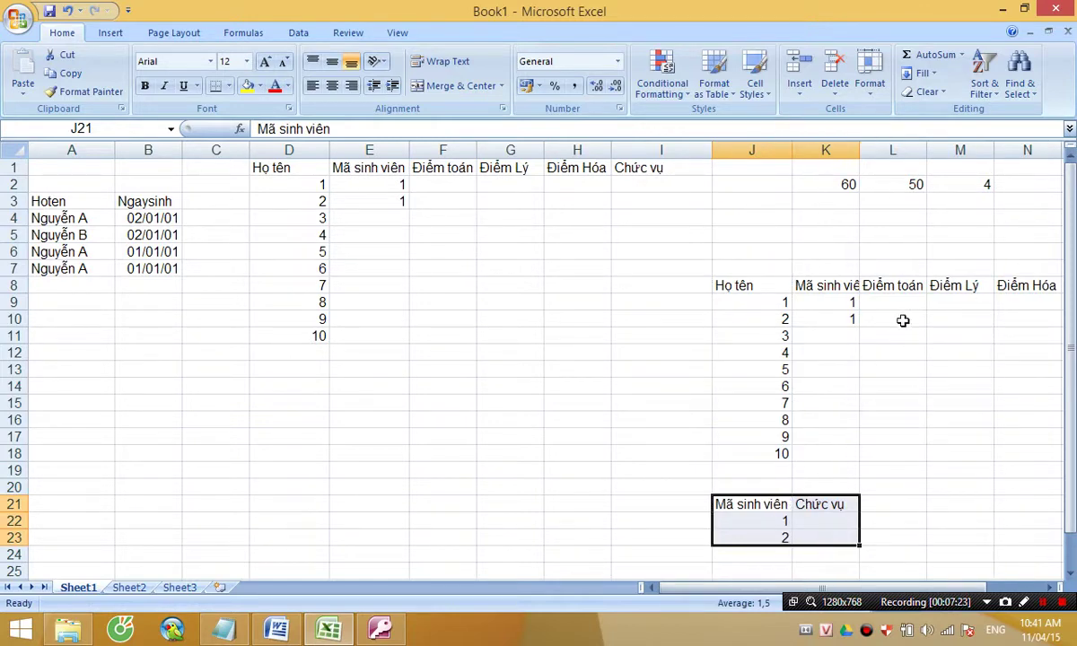
Compare the header row J8:N8 and codes J22:J23 of the split tables with the figures in K2:M2.
drag(770, 285, 1021, 286)
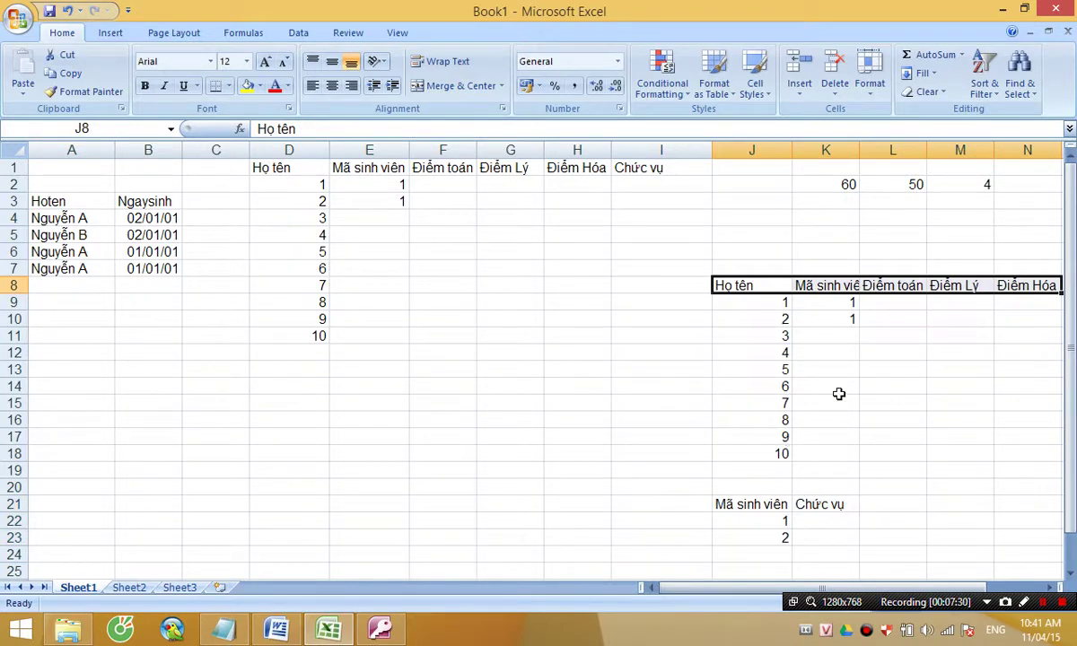
click(884, 181)
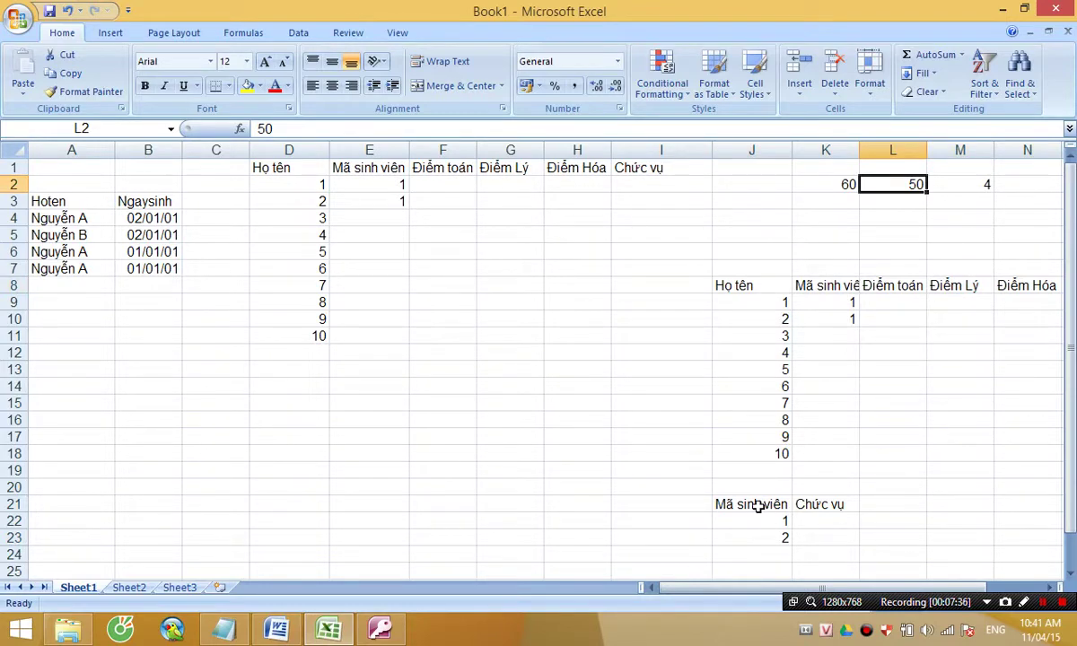
drag(756, 509, 770, 538)
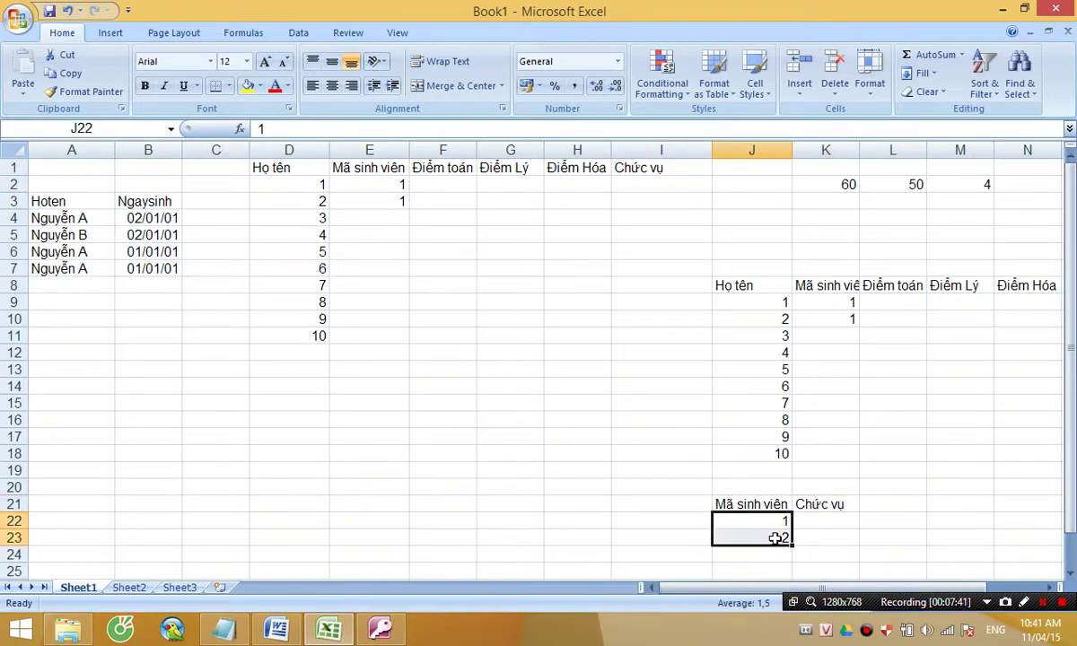
click(978, 184)
click(912, 182)
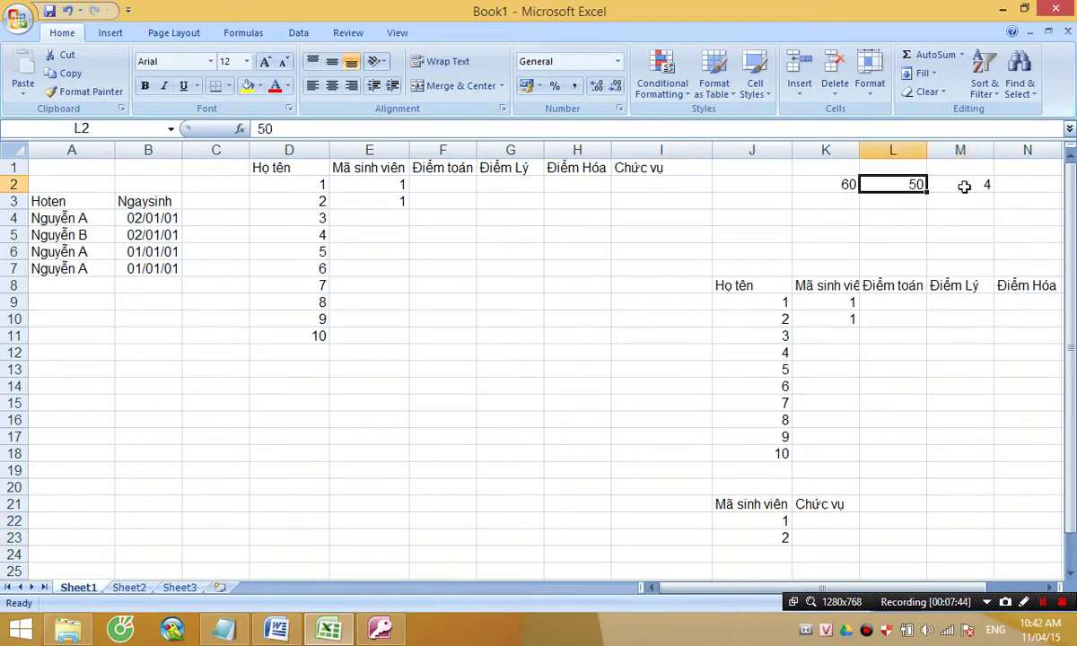
click(967, 184)
click(847, 184)
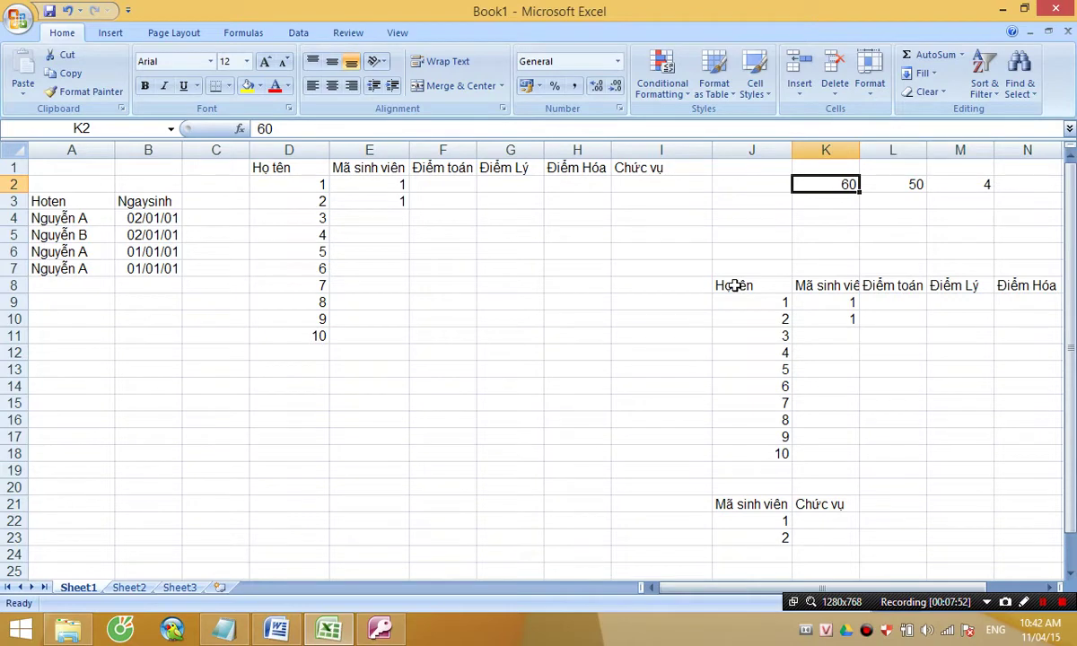
Highlight the table J8:N18 and alternate between the Mã sinh viên headers in J21 and K8 to show the linking field.
drag(734, 286, 1039, 456)
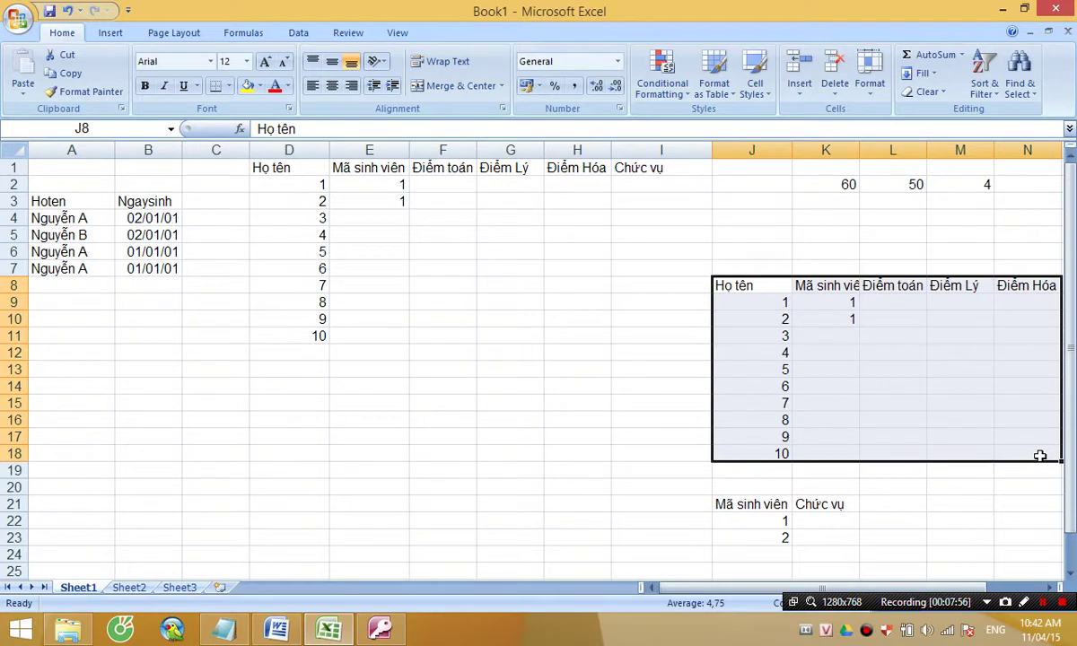
click(754, 504)
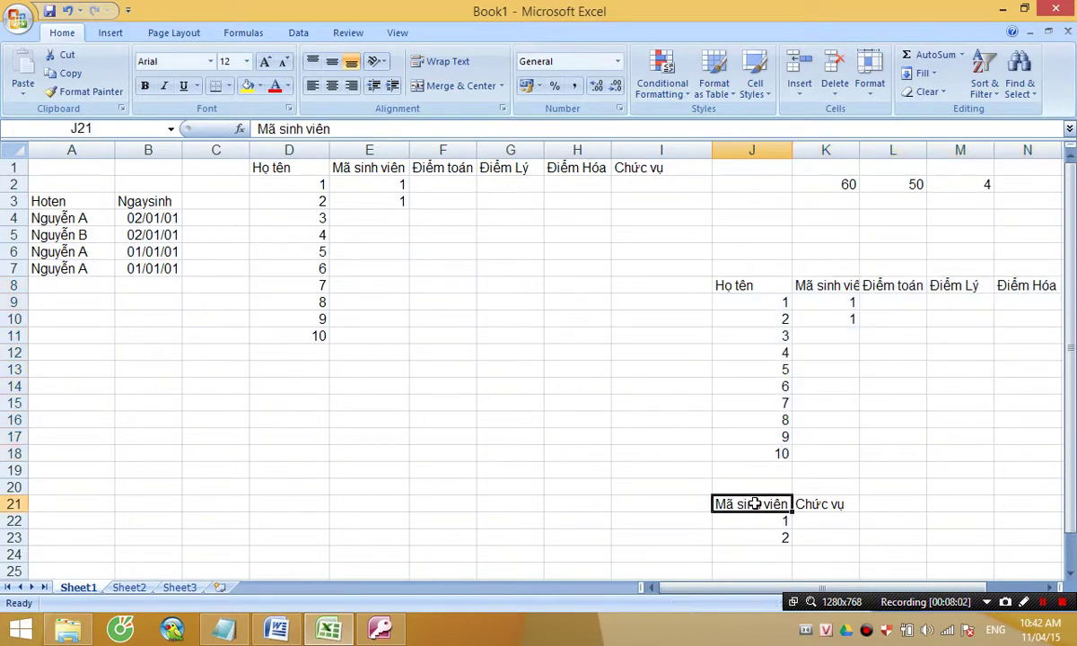
click(821, 285)
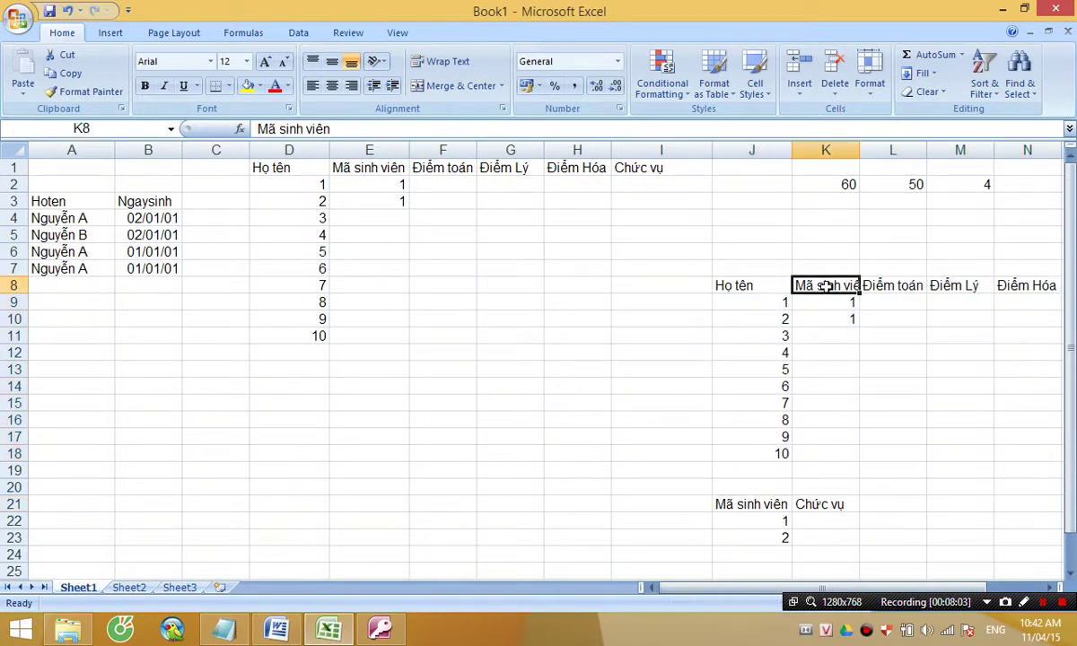
click(752, 508)
click(828, 285)
click(751, 507)
click(822, 284)
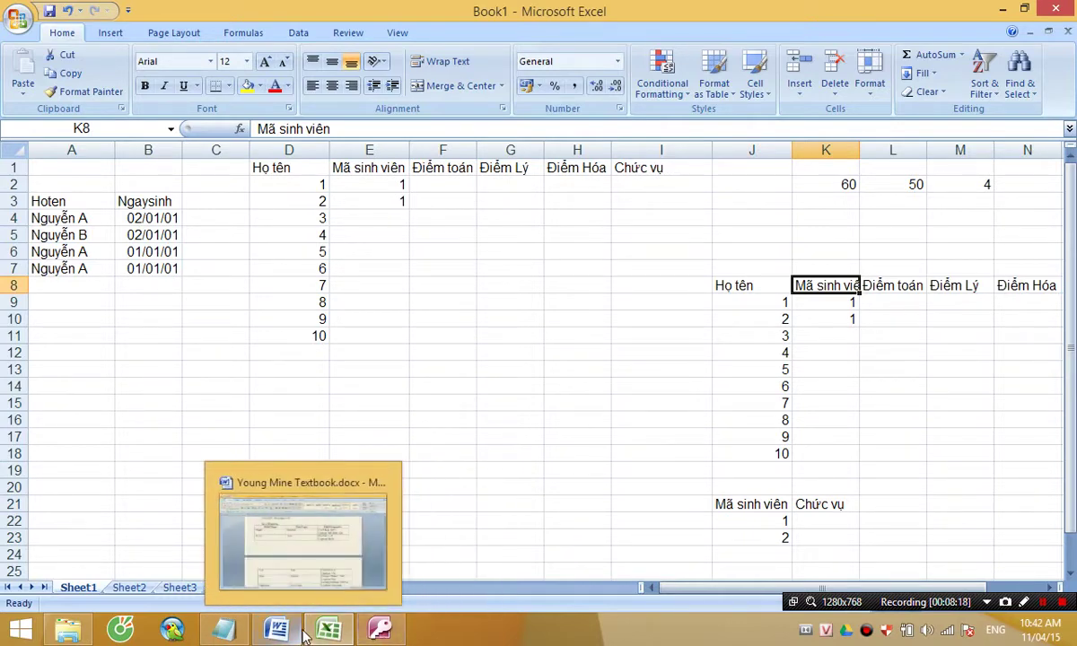
Switch to the Bai2 database in Access and create a new table in Design view.
mouse_move(332, 632)
mouse_move(381, 633)
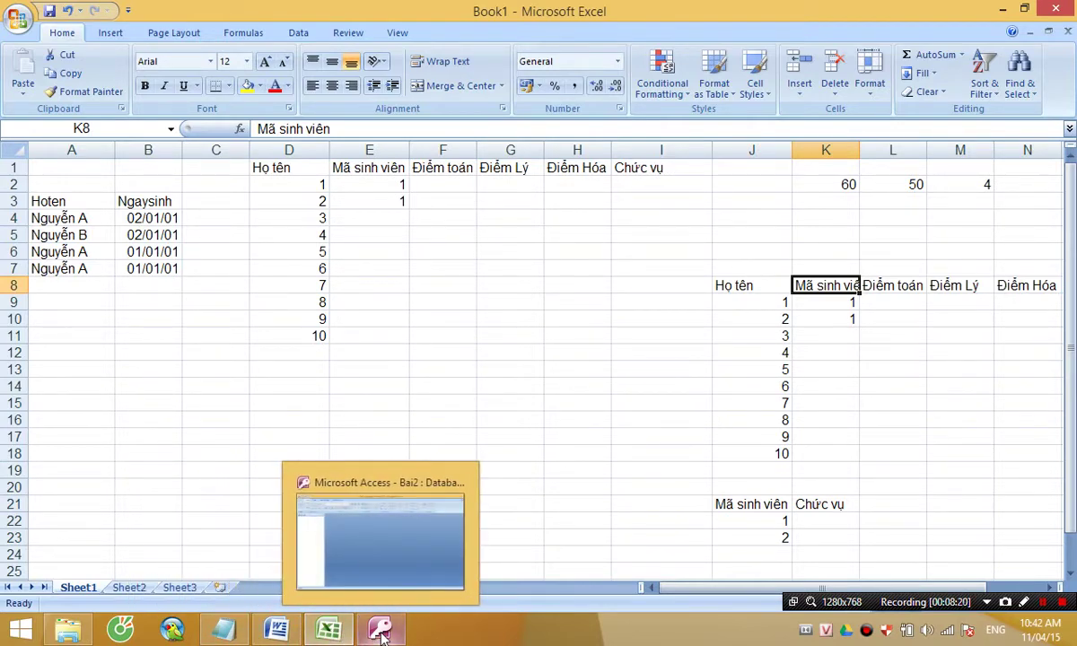
click(382, 632)
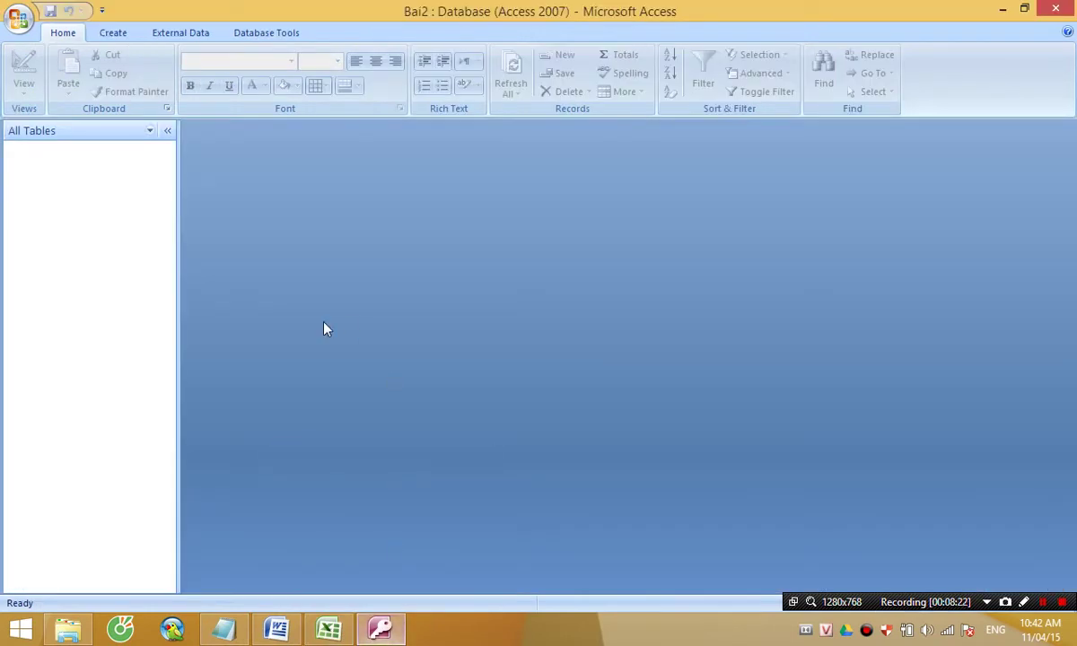
click(113, 34)
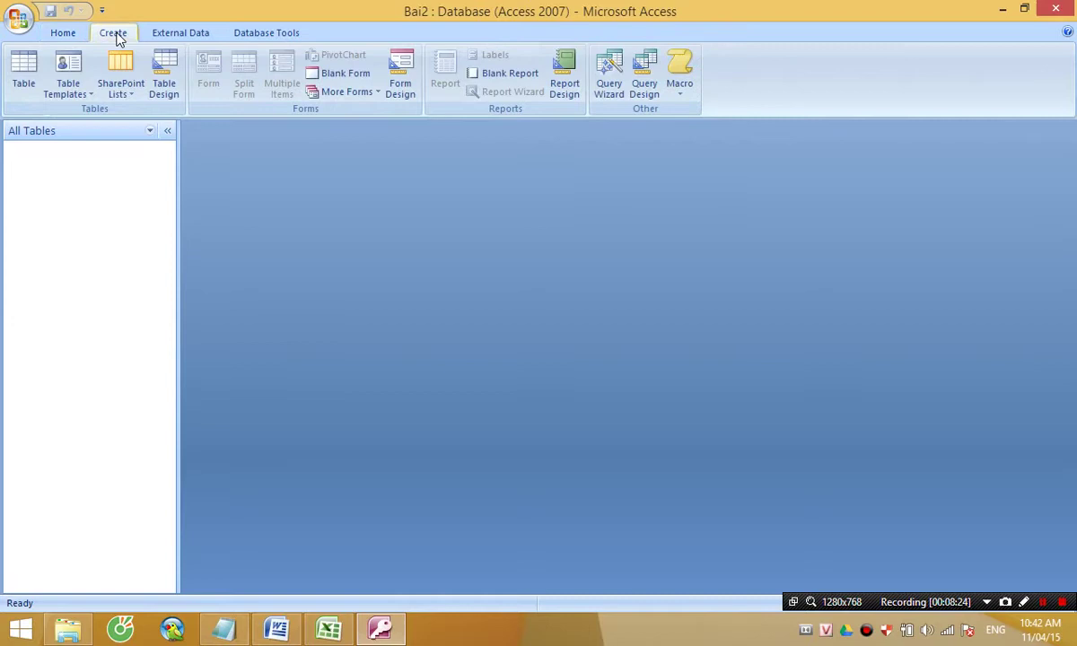
click(169, 84)
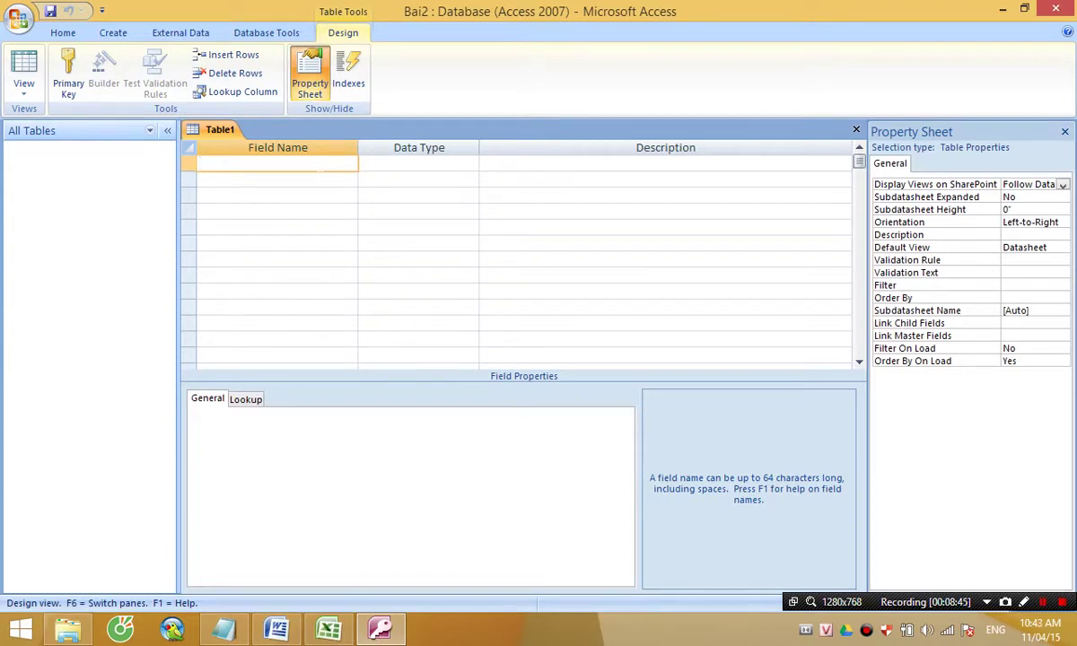
Add a first field named Hoten with the Text data type.
text(Hoten)
key(Tab)
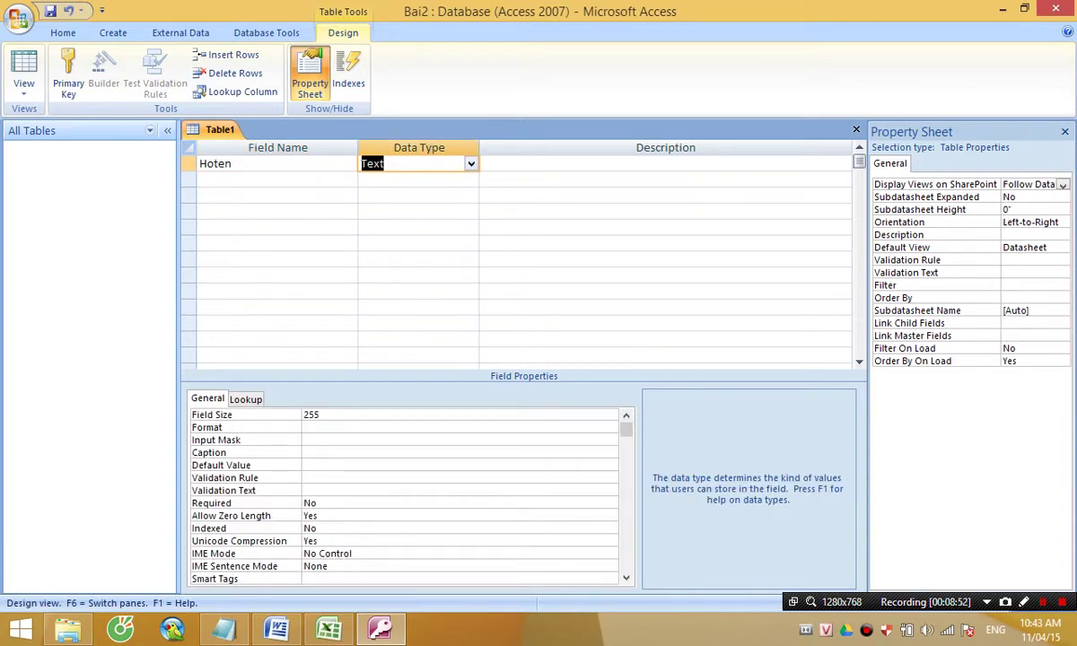
click(470, 163)
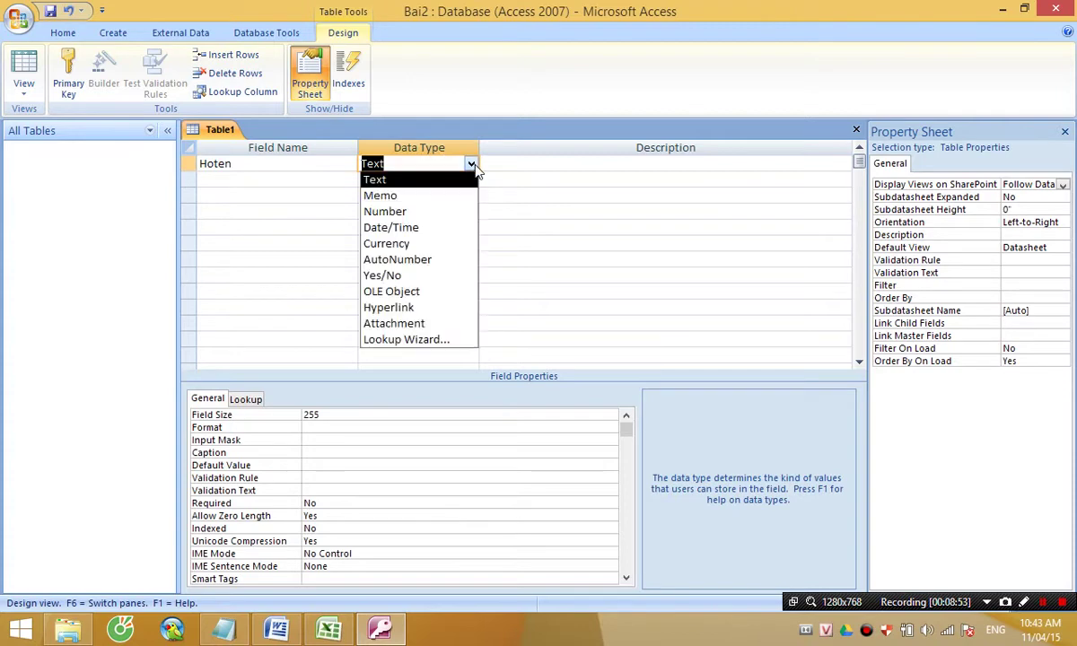
click(375, 180)
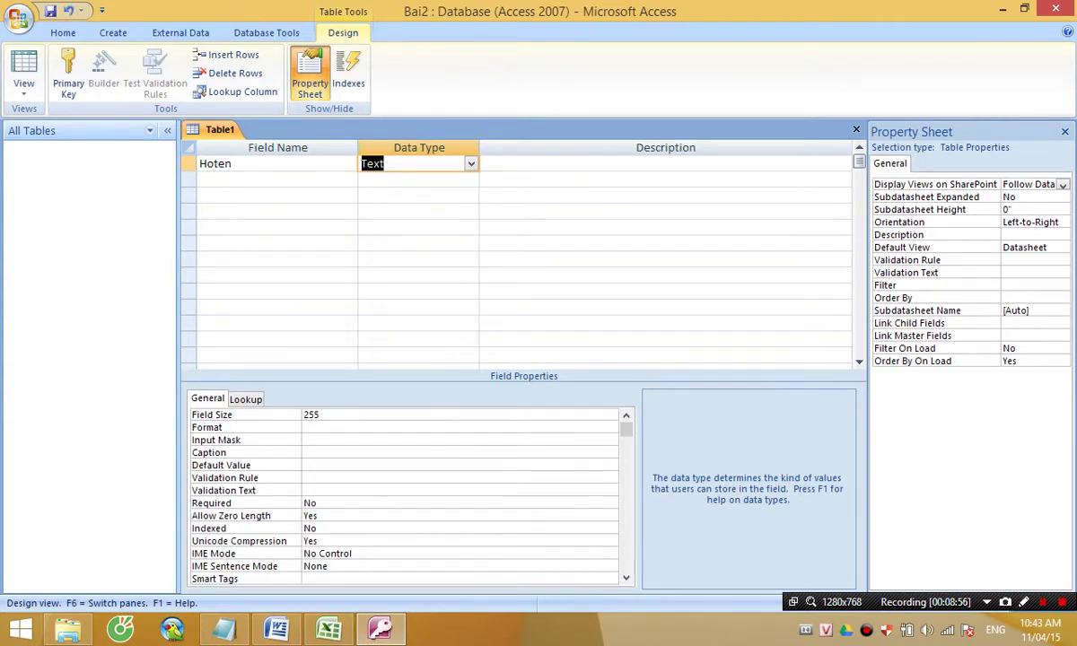
Add a second field named Ngaysinh with the Date/Time data type.
click(233, 180)
text(Ng)
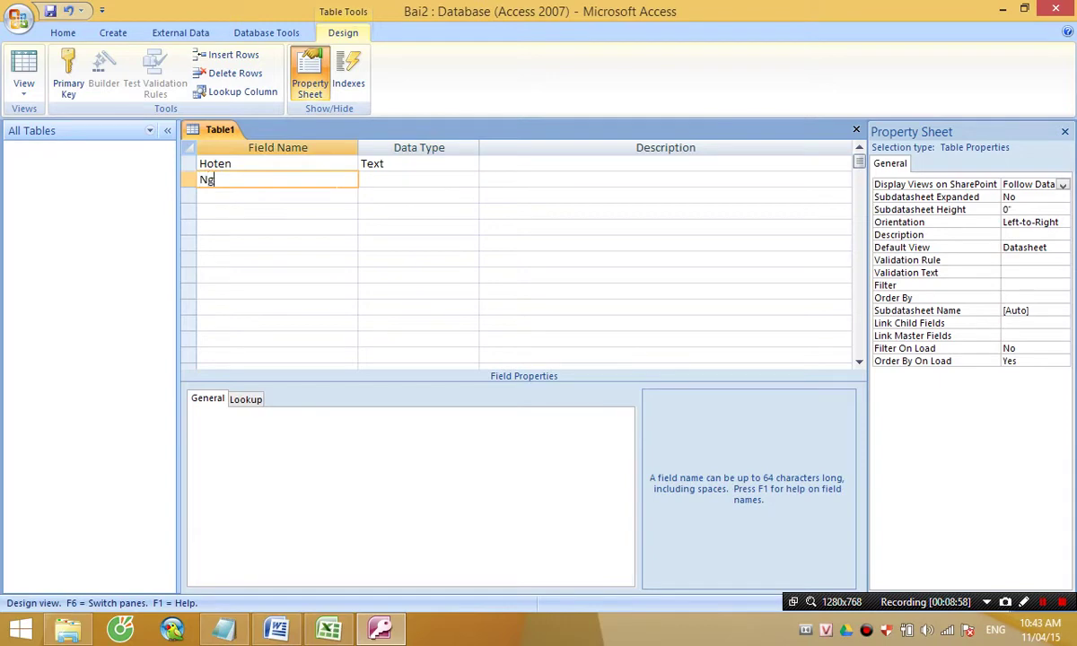
text(aysinh)
key(Tab)
text(d)
key(Tab)
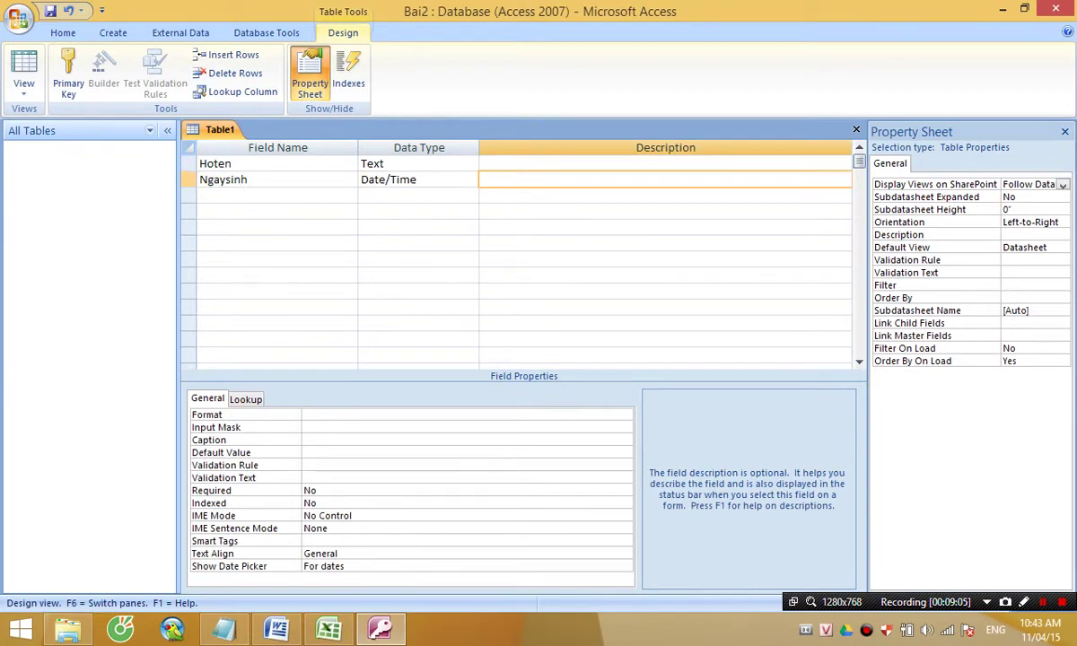
Set the primary key on the Hoten field and move it to the Ngaysinh field.
click(192, 169)
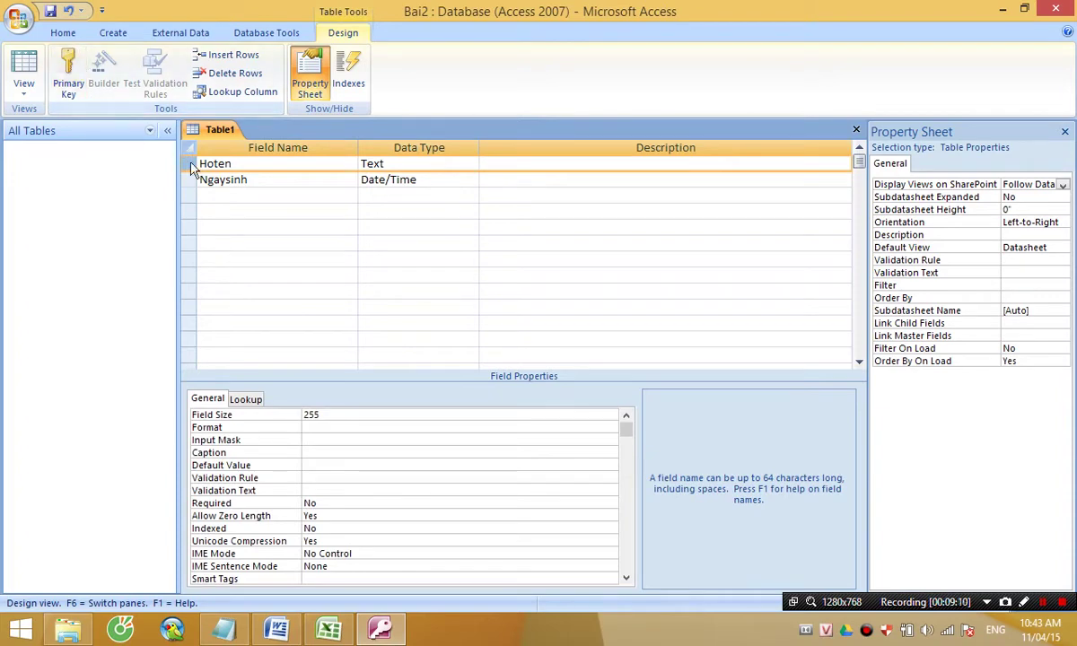
key(Down)
key(Down)
click(187, 163)
click(74, 70)
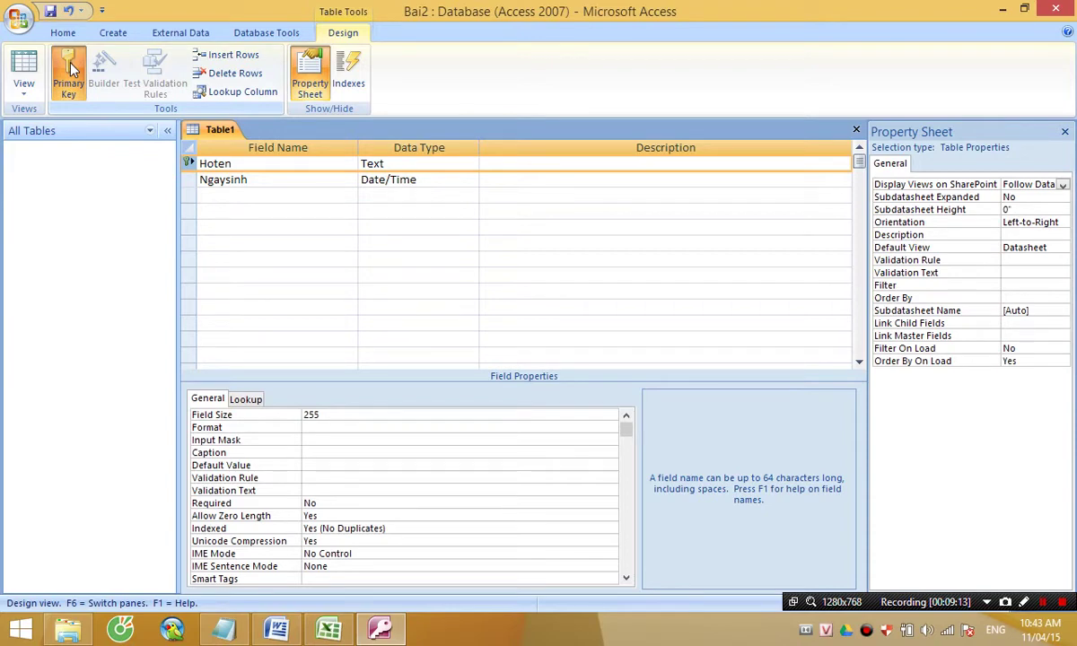
click(269, 227)
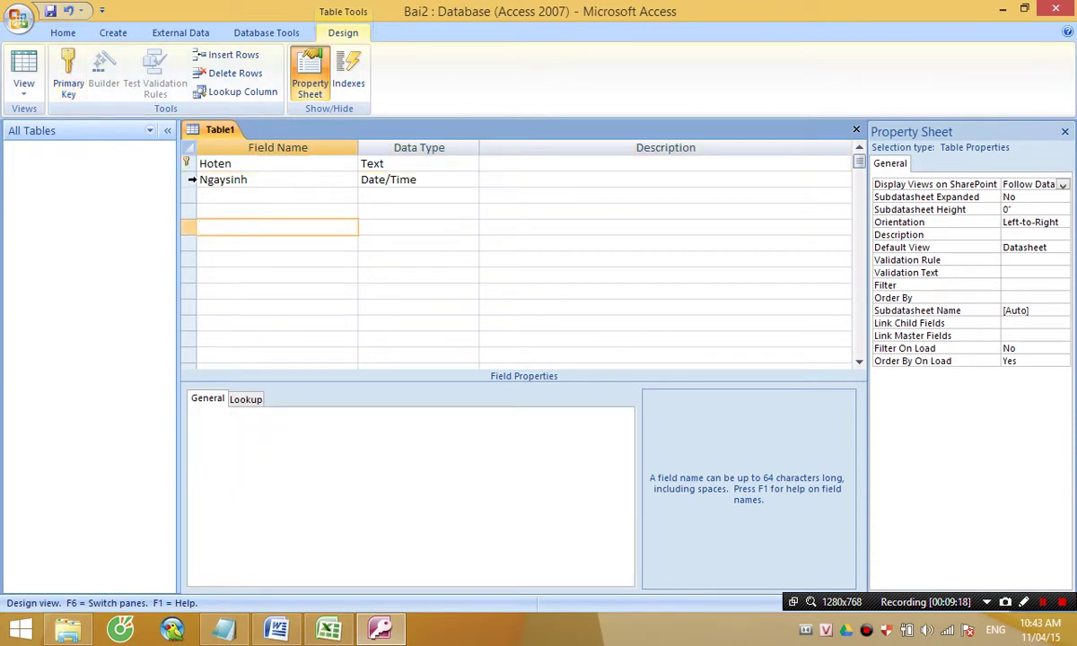
click(188, 180)
click(68, 72)
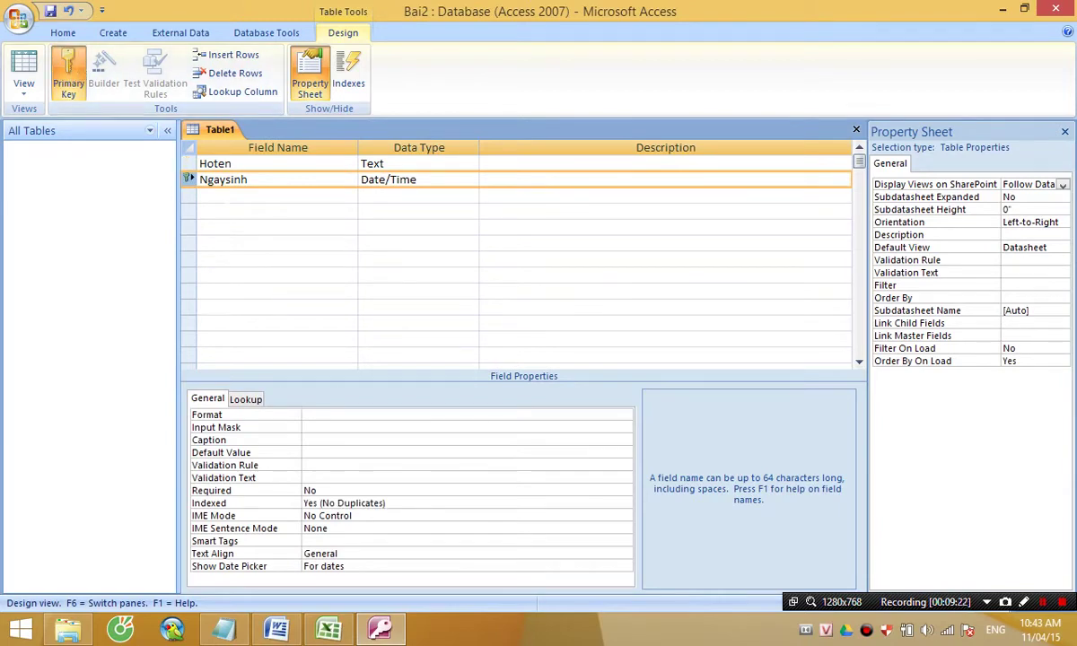
Add a field named Stt with the AutoNumber data type below Ngaysinh.
click(269, 196)
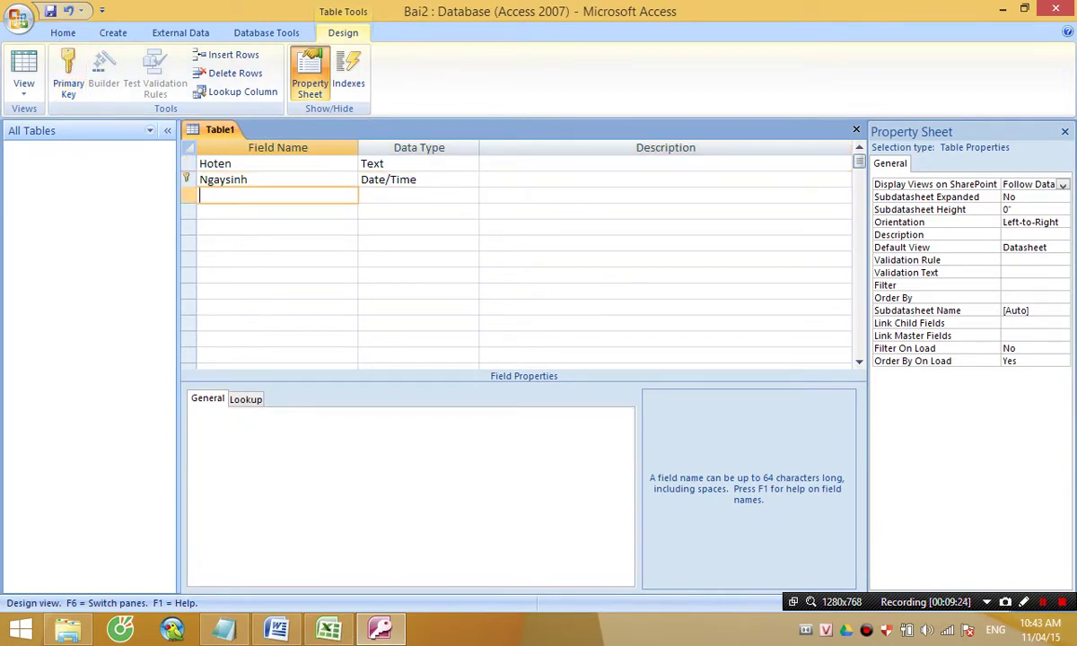
text(Stt)
key(Tab)
text(a)
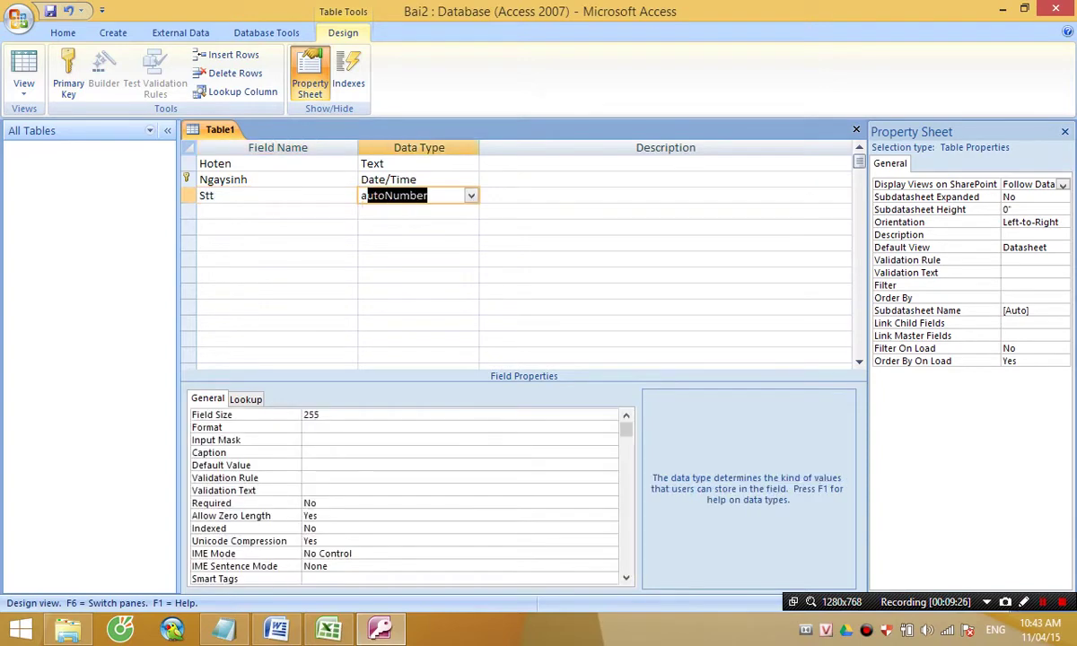
key(Tab)
Move the Stt field above Hoten so it is the first field of the table.
click(188, 195)
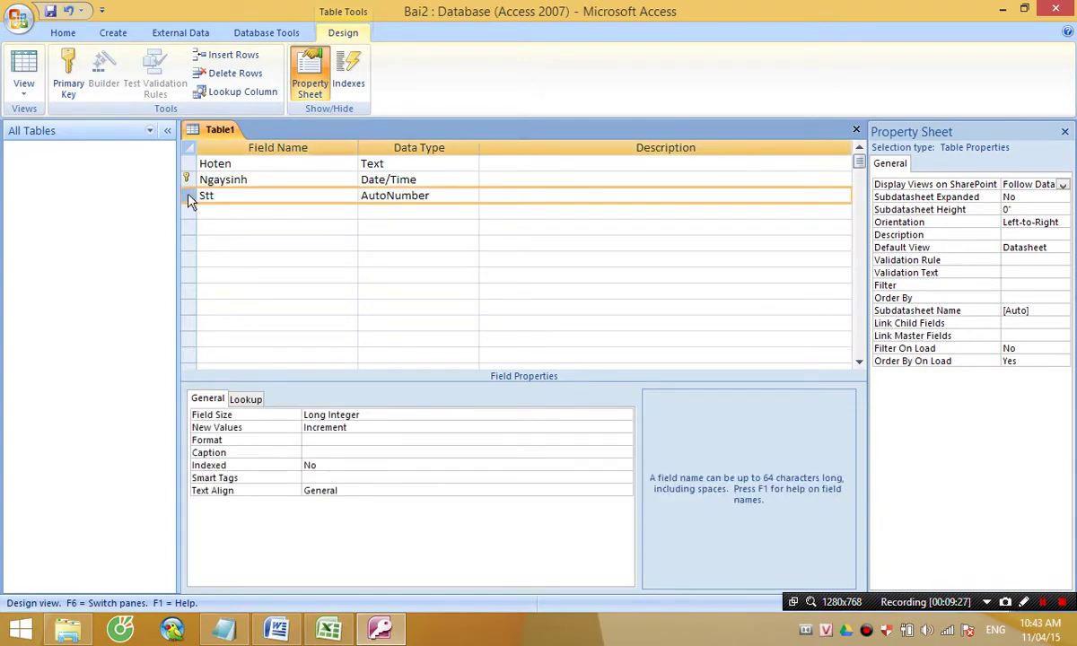
drag(189, 195, 190, 168)
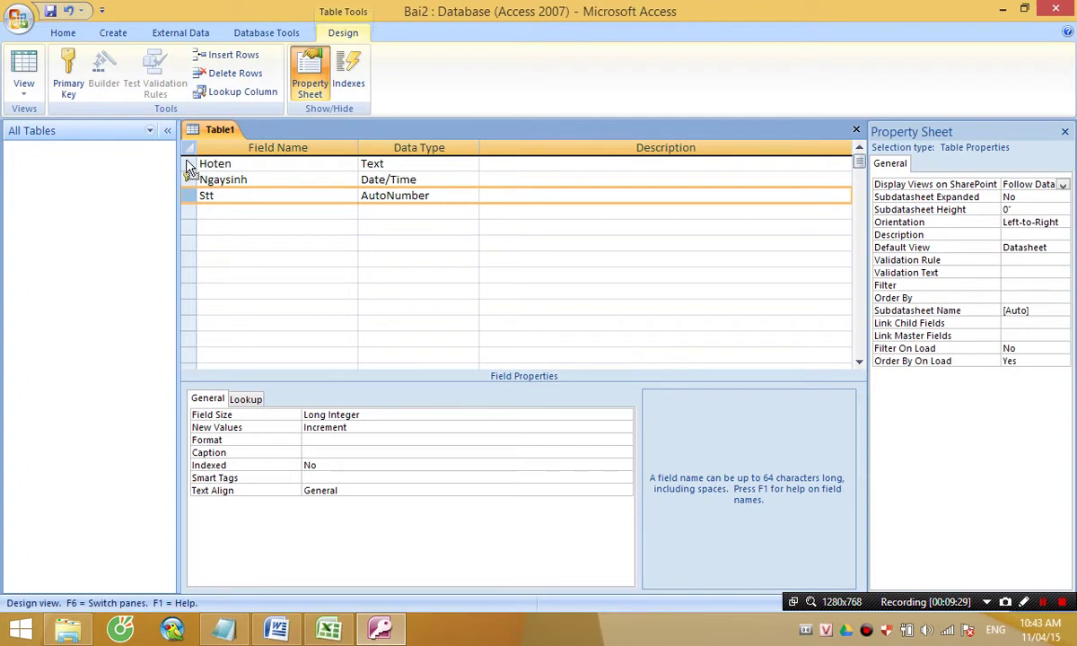
drag(190, 169, 187, 161)
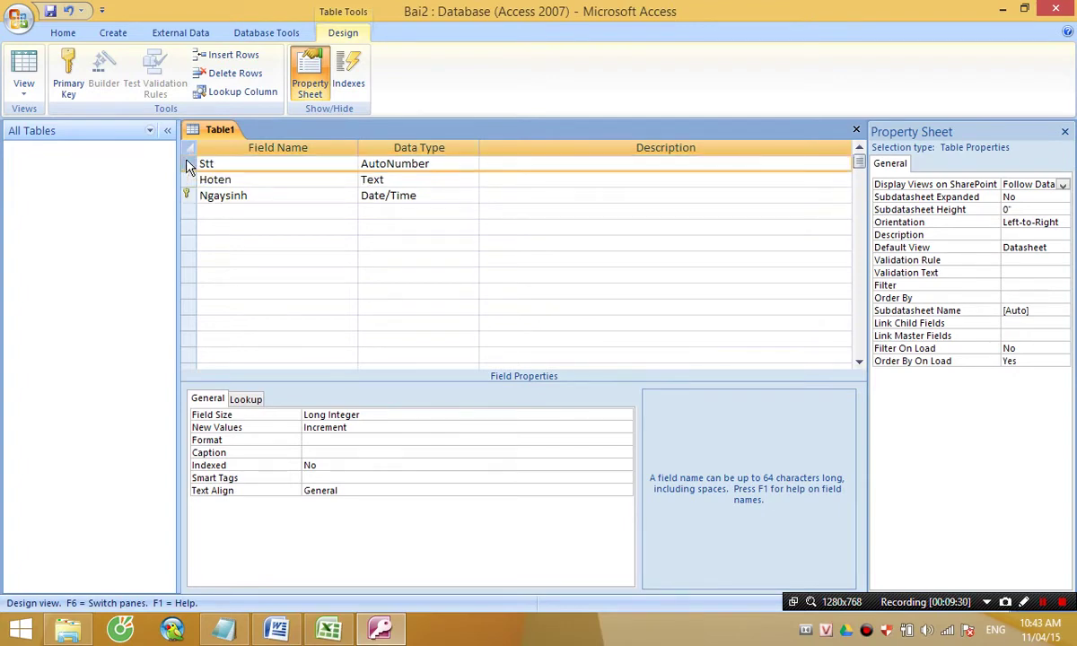
Set Stt as the primary key, and toggle the key with both Stt and Hoten selected.
click(187, 163)
click(69, 76)
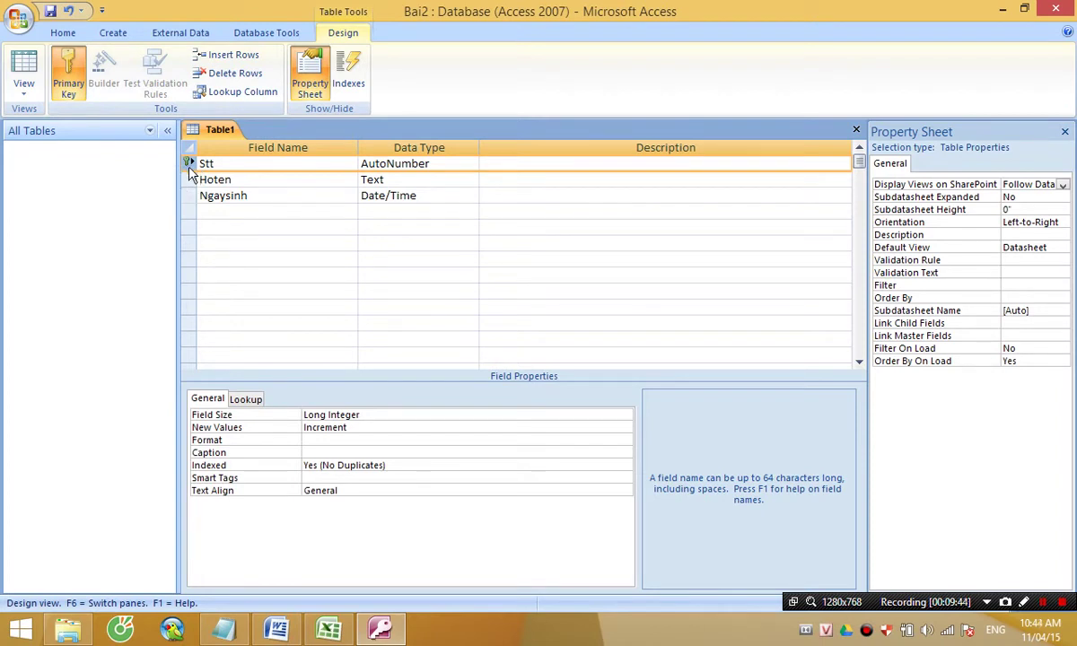
click(189, 179)
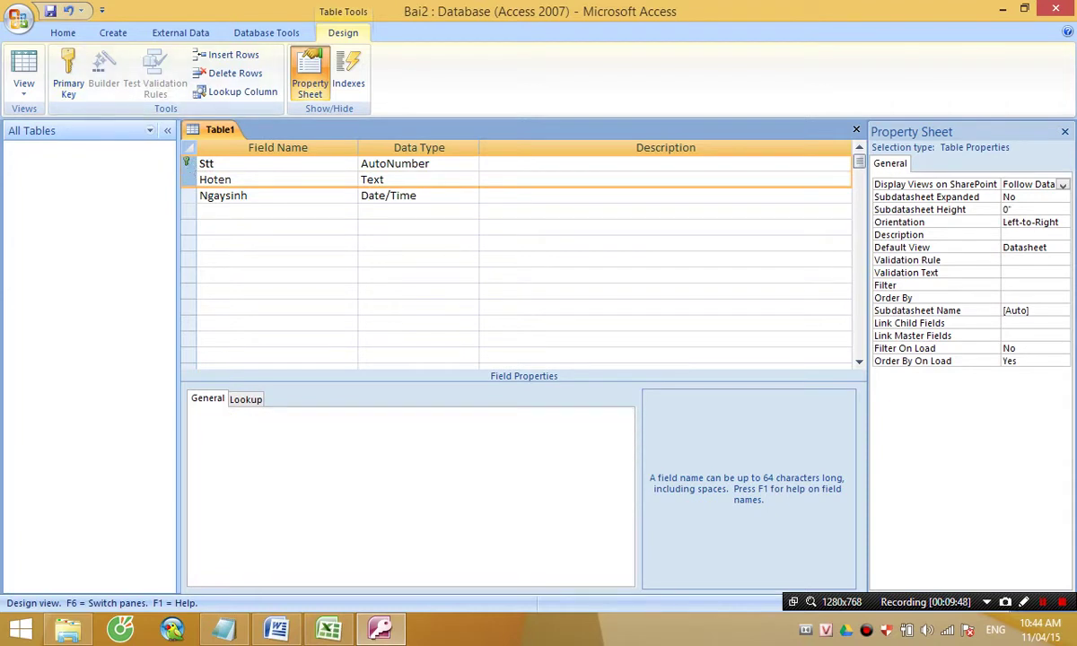
click(77, 67)
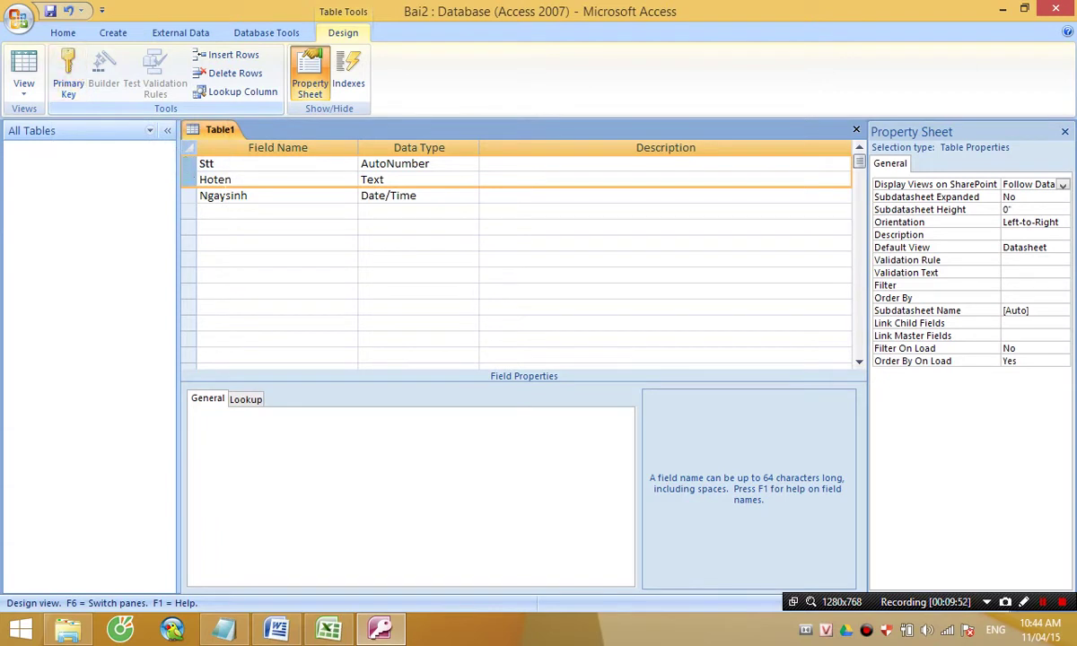
Set Stt and Ngaysinh together as the table's composite primary key.
click(269, 212)
click(186, 195)
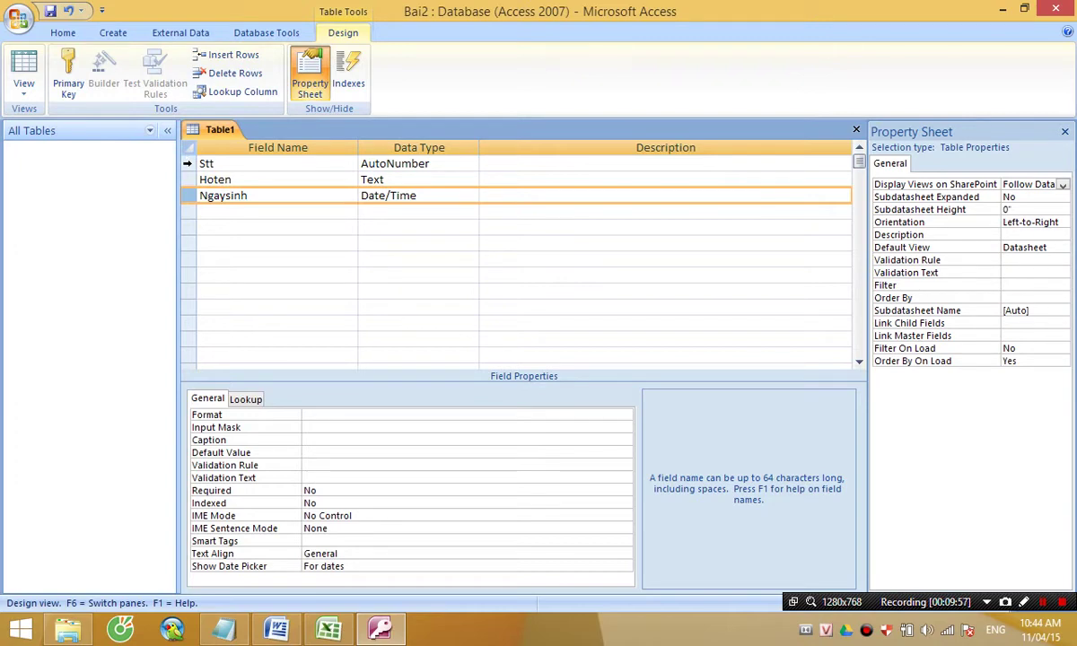
click(187, 163)
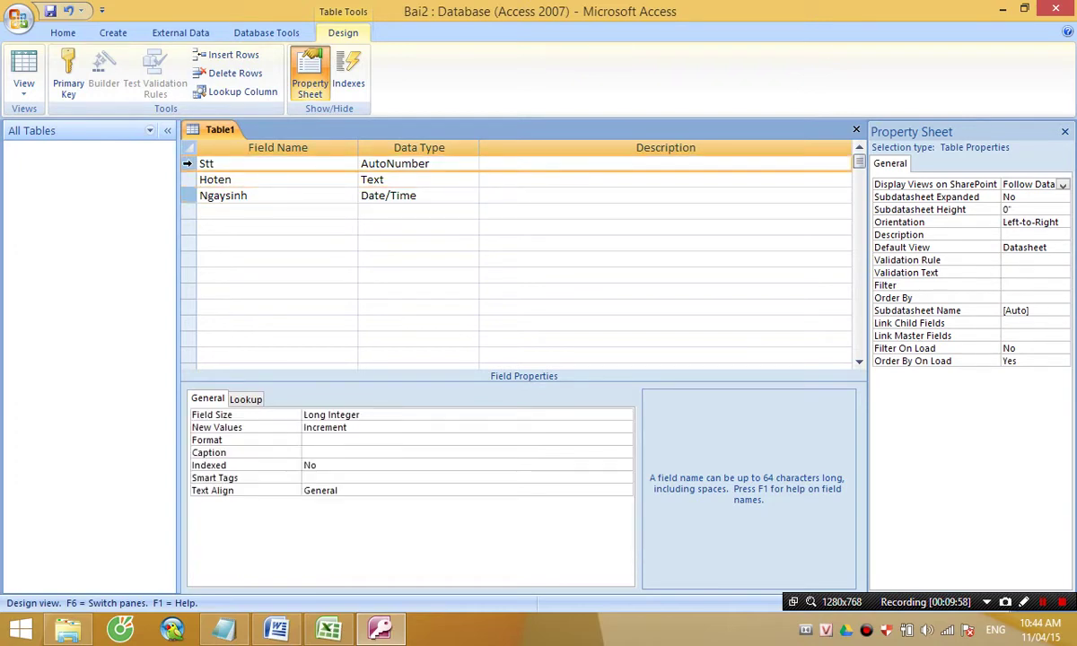
click(75, 84)
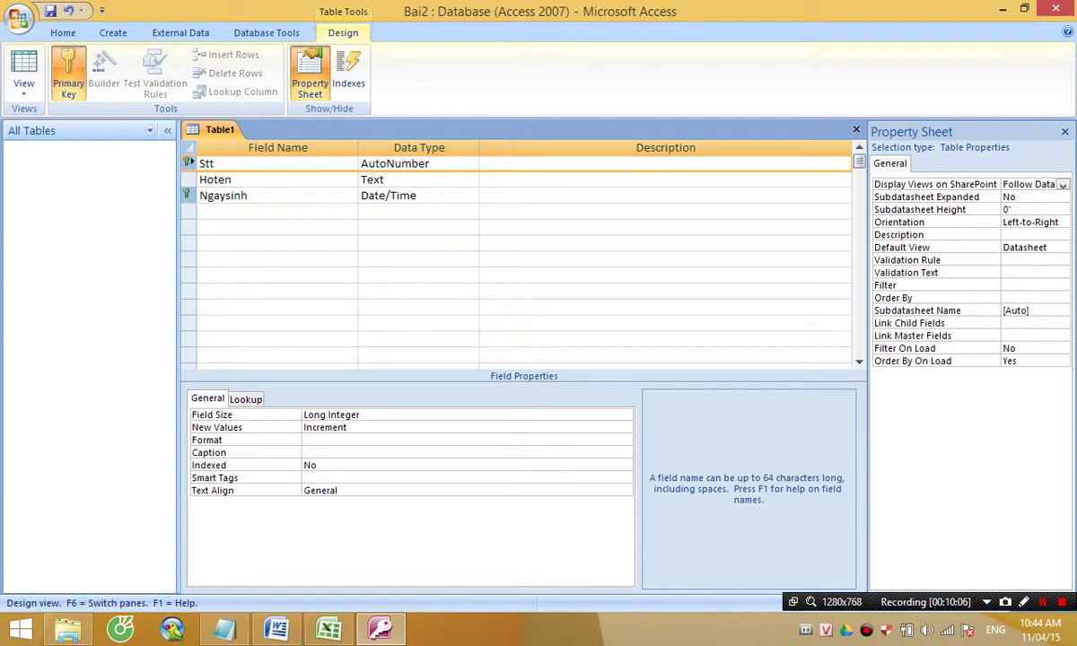
Save the table under the name Sinhvien and close it.
click(51, 11)
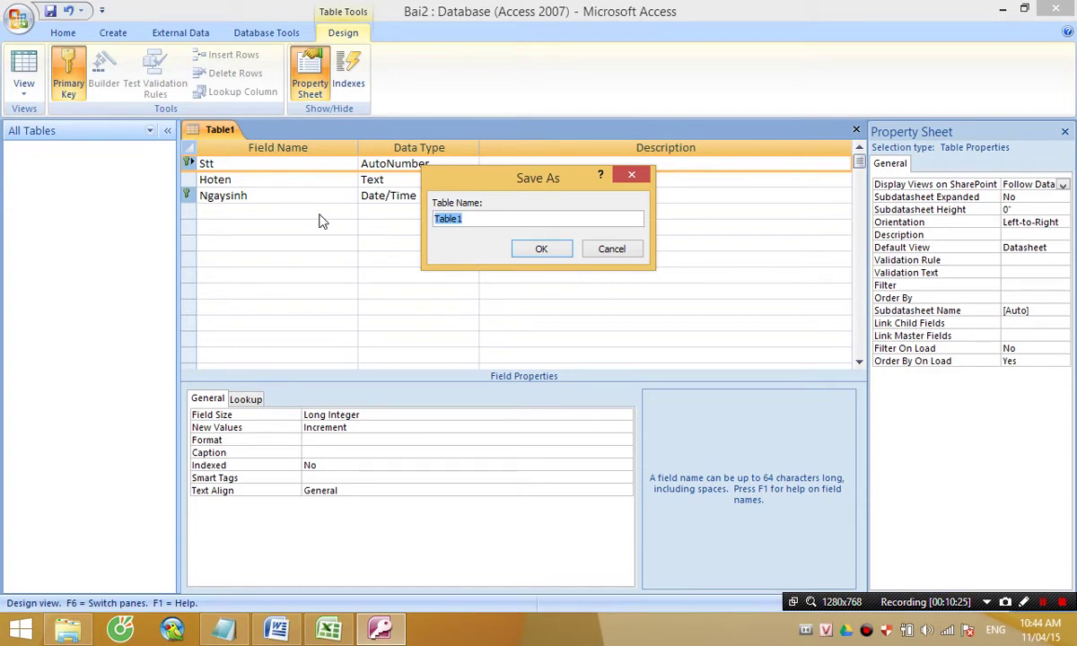
text(Sinhvien)
key(Return)
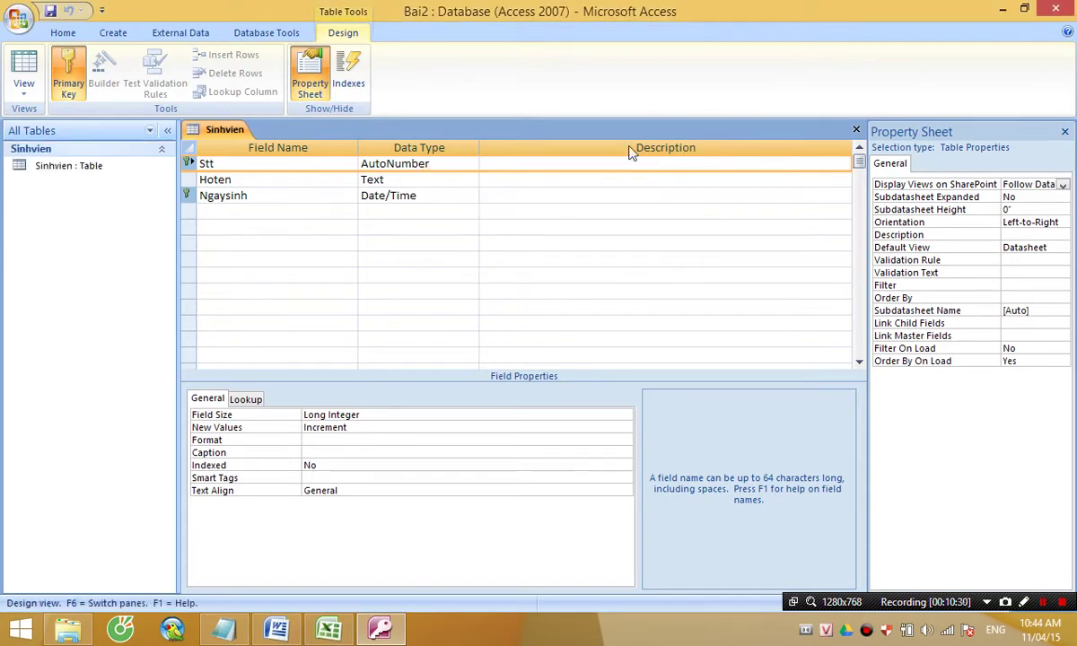
click(856, 129)
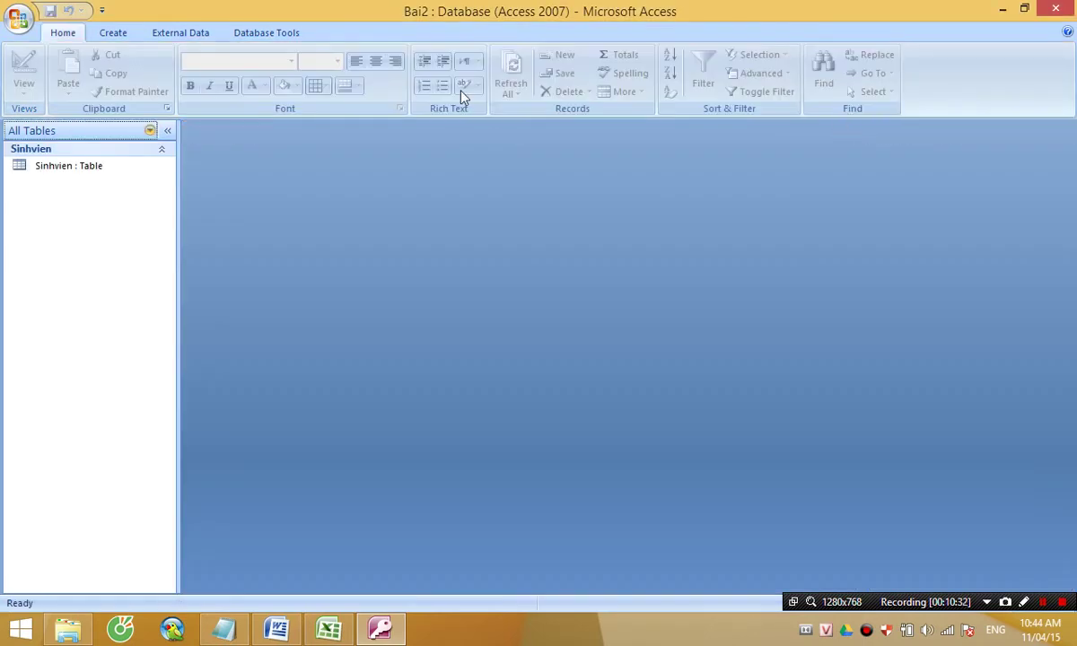
Create a second table in Design view with an AutoNumber field named Stt.
click(110, 34)
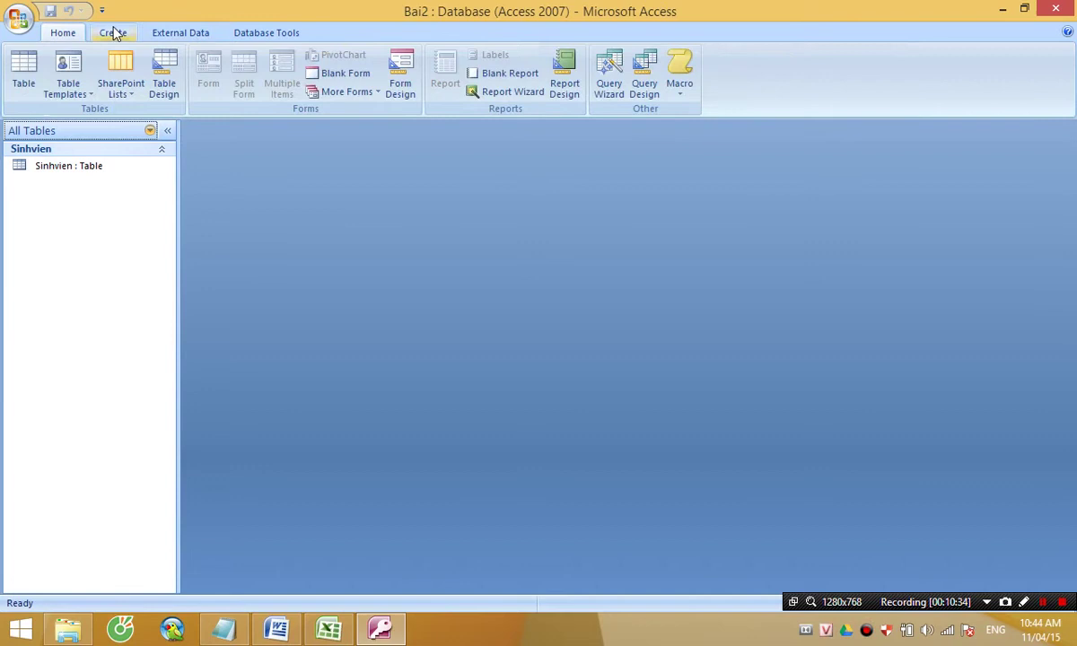
click(167, 85)
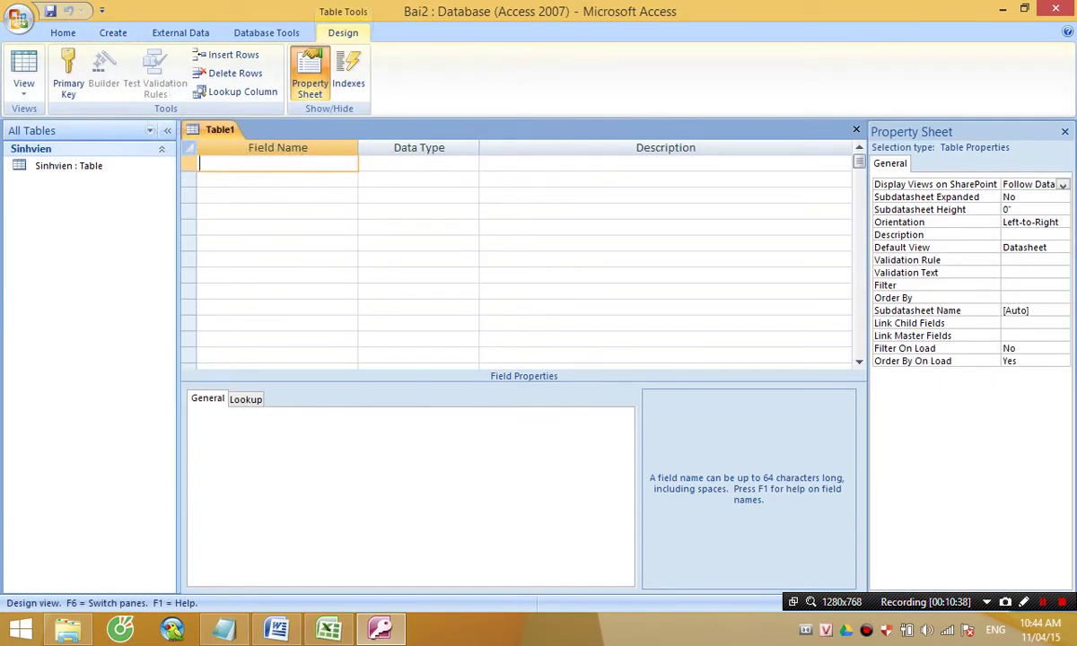
text(Stt)
key(Tab)
text(AutoNumber)
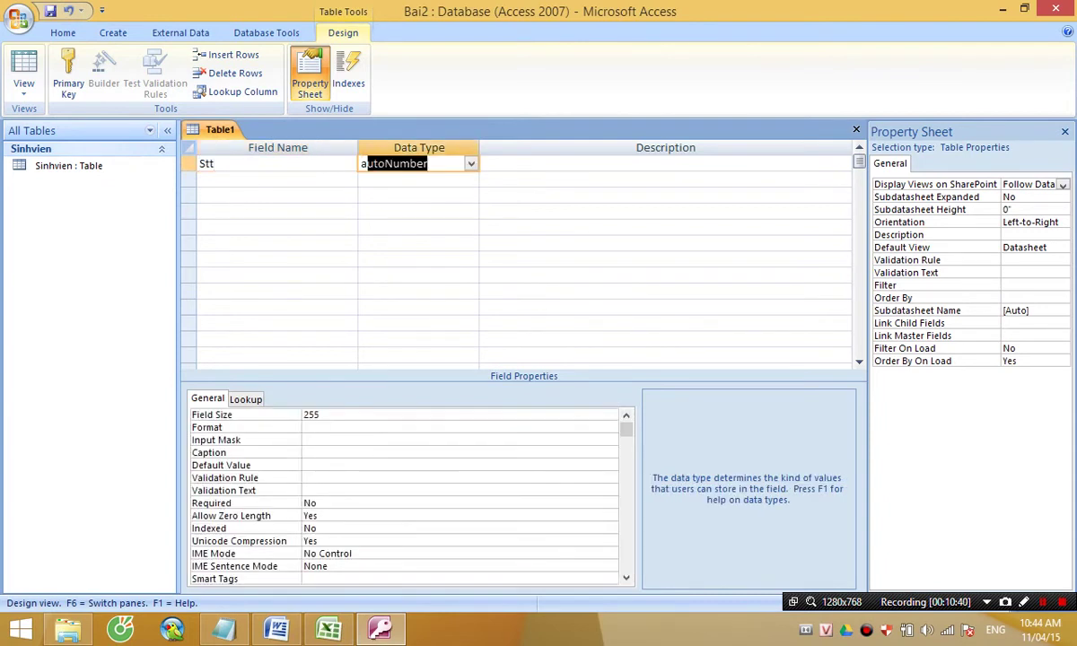
key(Tab)
key(Tab)
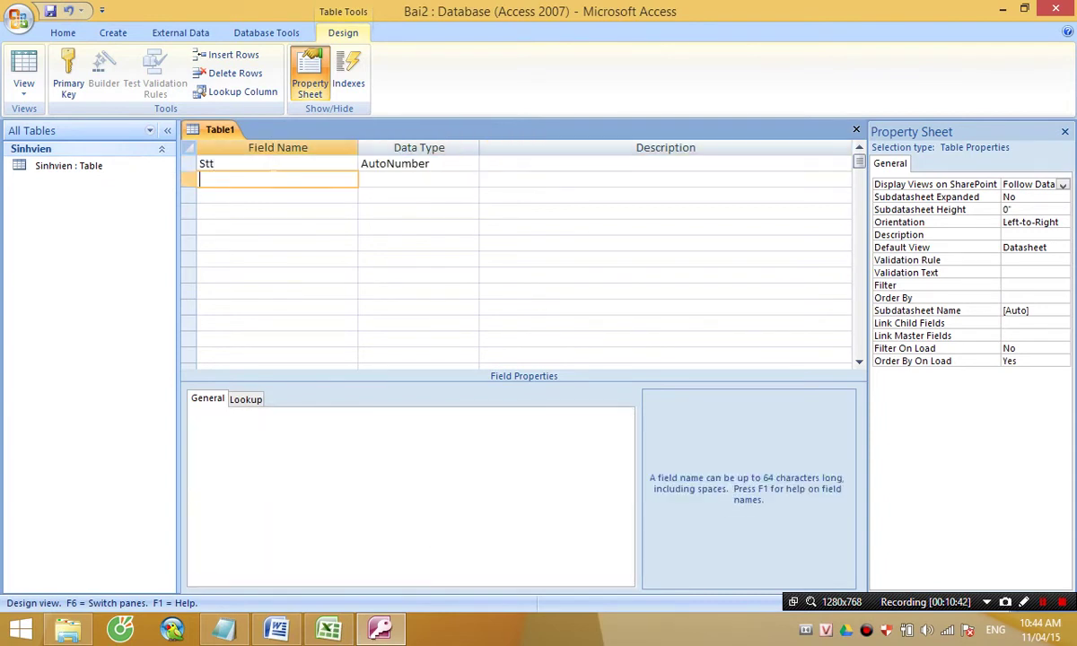
Add a Number field named Diem and set Stt as the table's primary key.
text(Diem)
key(Tab)
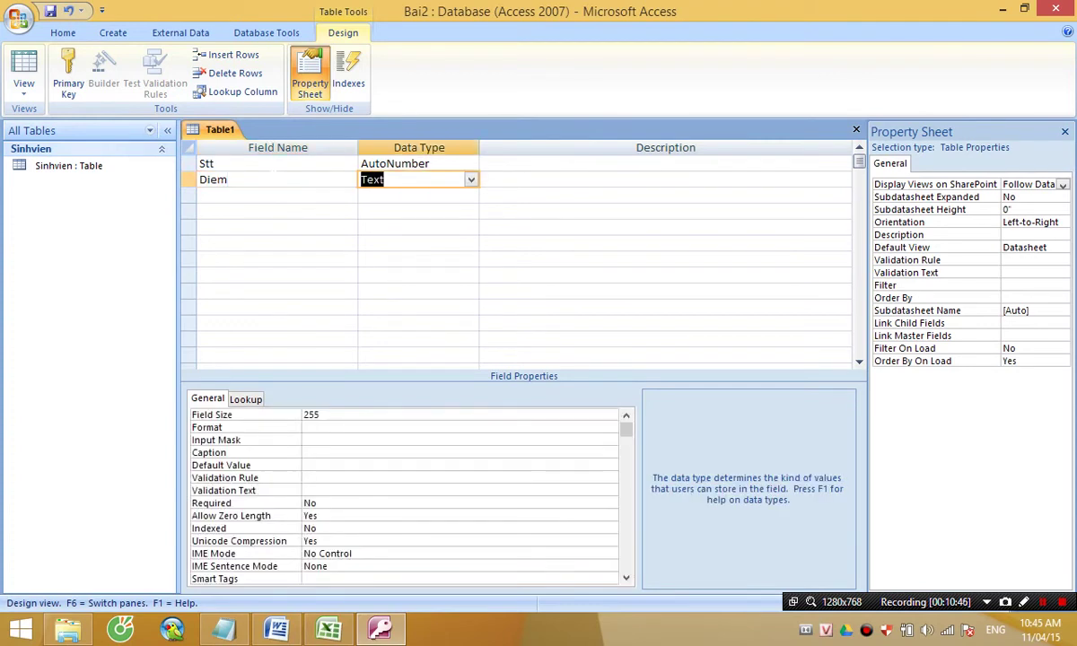
text(Number)
key(Tab)
click(180, 159)
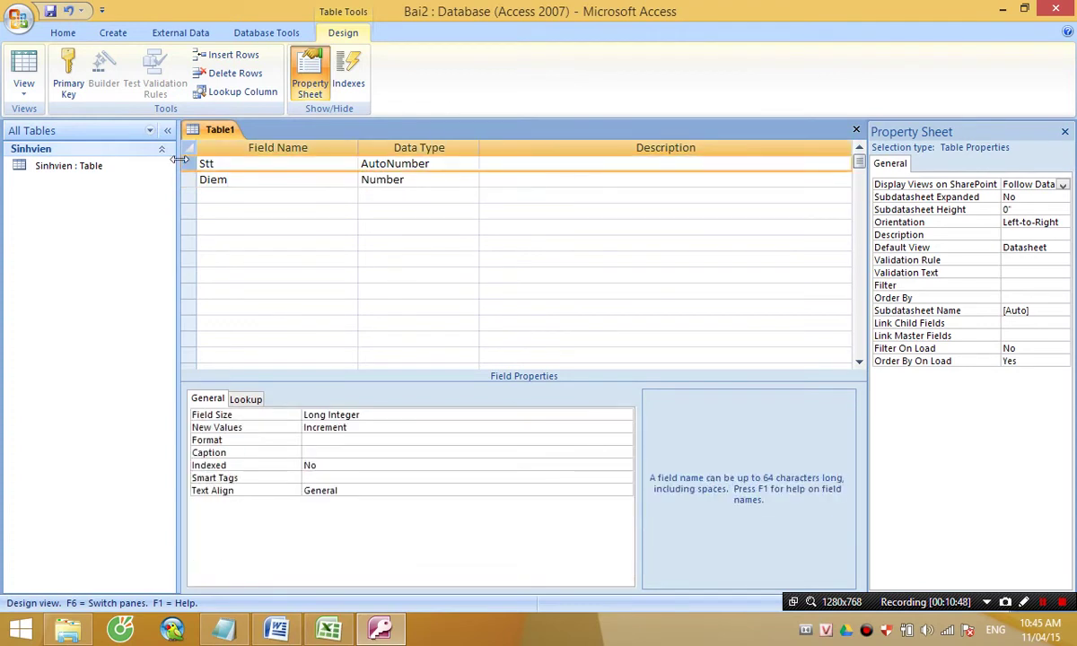
click(72, 76)
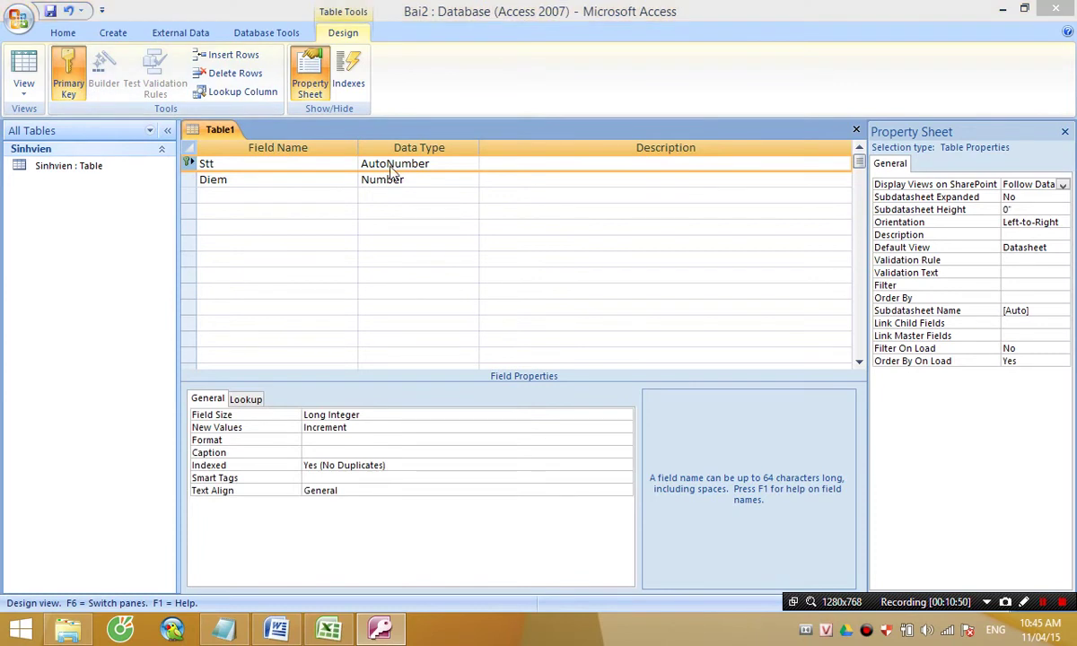
Save the new table under the name Diem and close it.
key(ctrl+s)
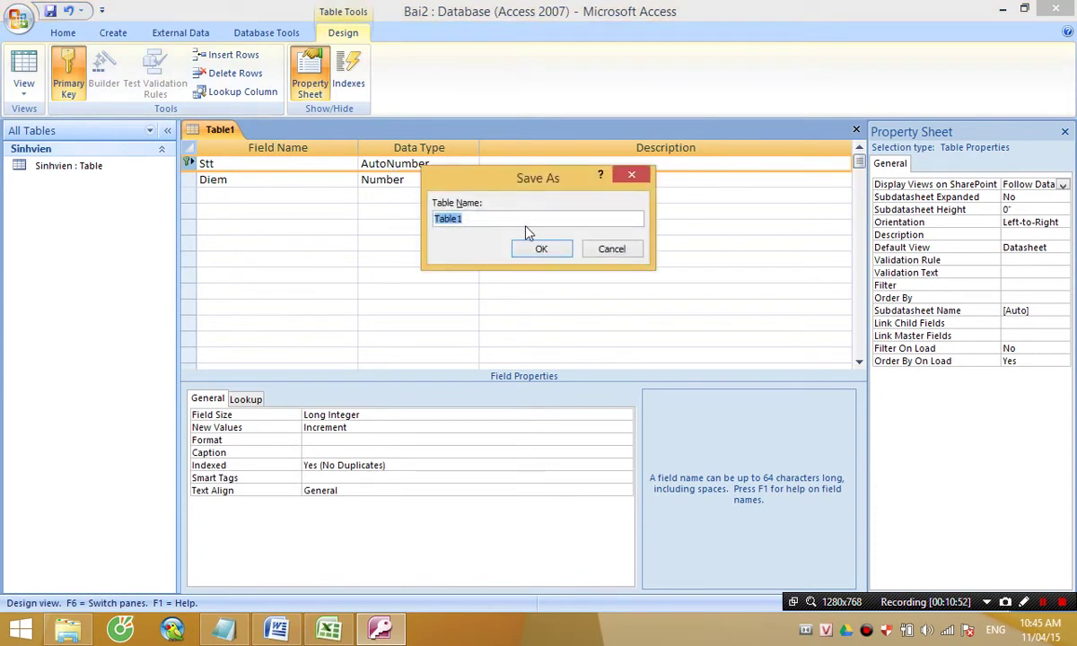
text(Diem)
key(Return)
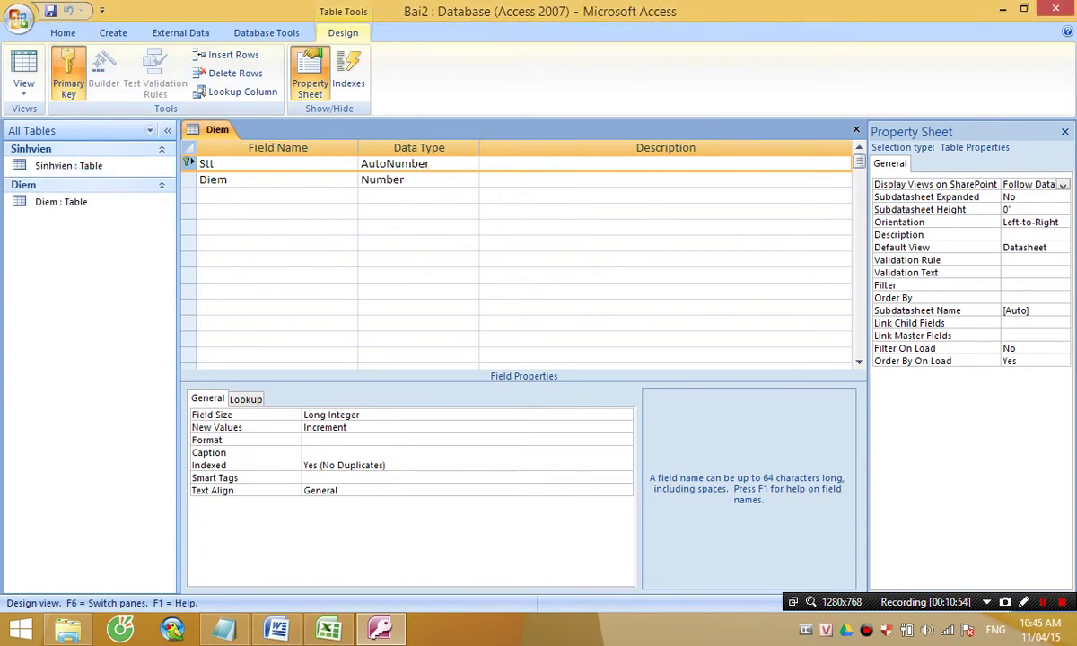
click(856, 130)
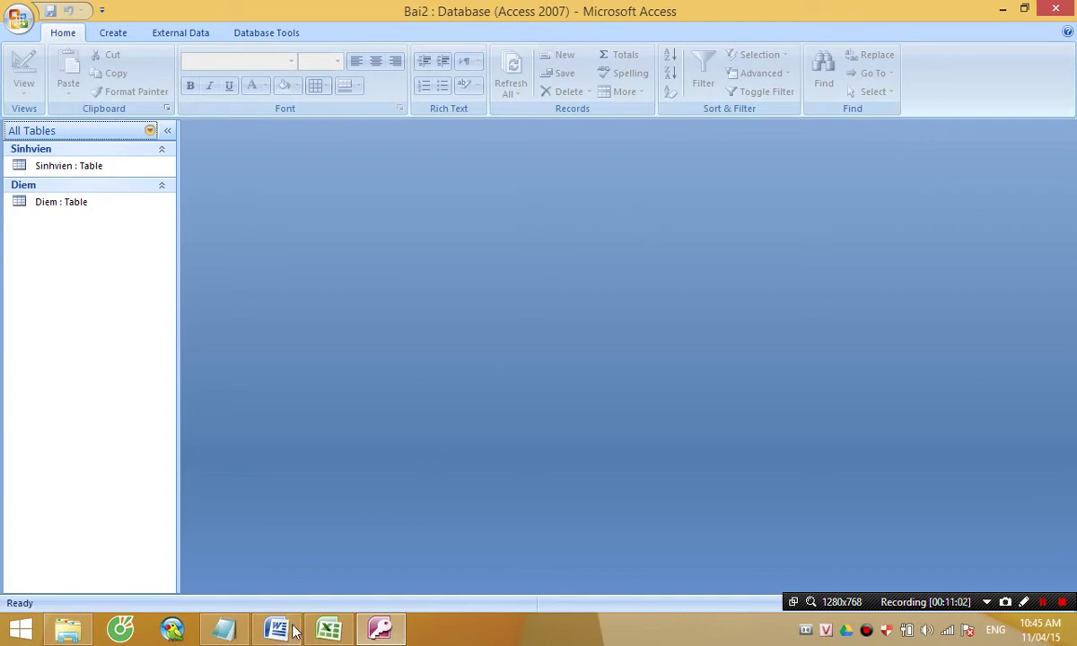
Switch to the Young Mine Textbook document in Word and highlight the database name Banhang.accdb above the Nhanvien table.
mouse_move(284, 630)
click(276, 539)
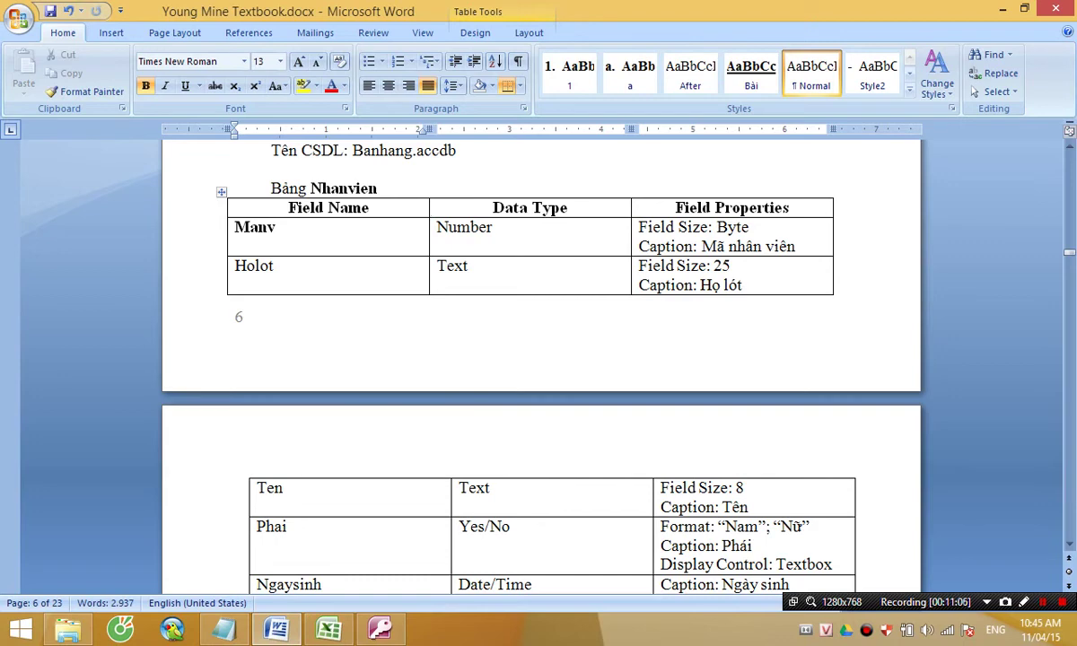
drag(353, 150, 453, 151)
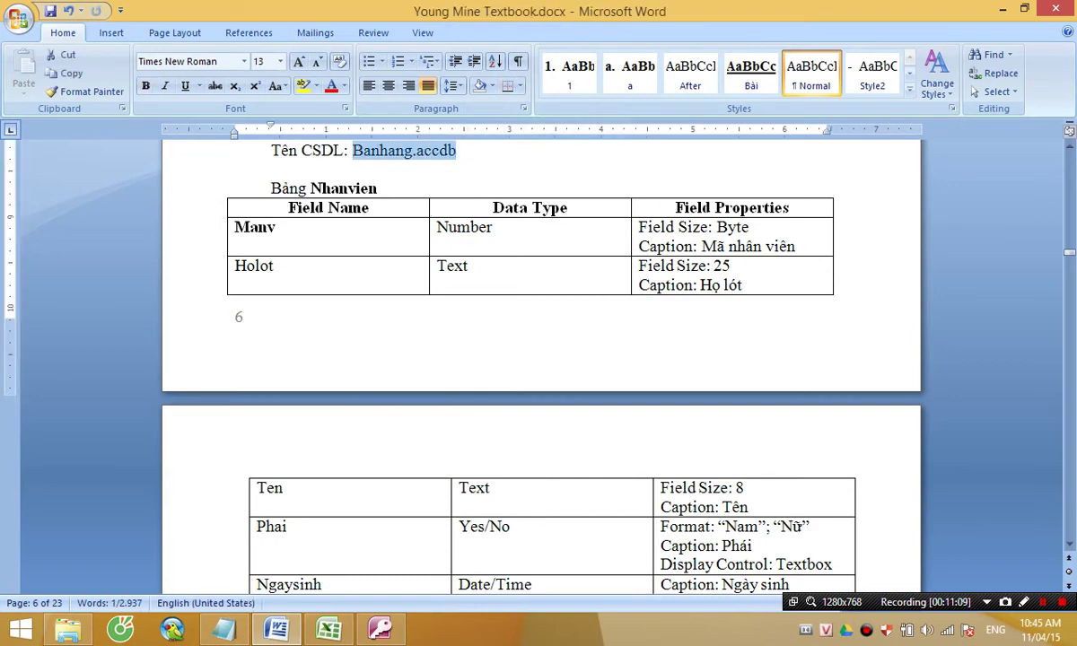
Examine the Nhanvien table specification, checking its name and the data type and field properties of Manv.
scroll(541, 359, down, 1)
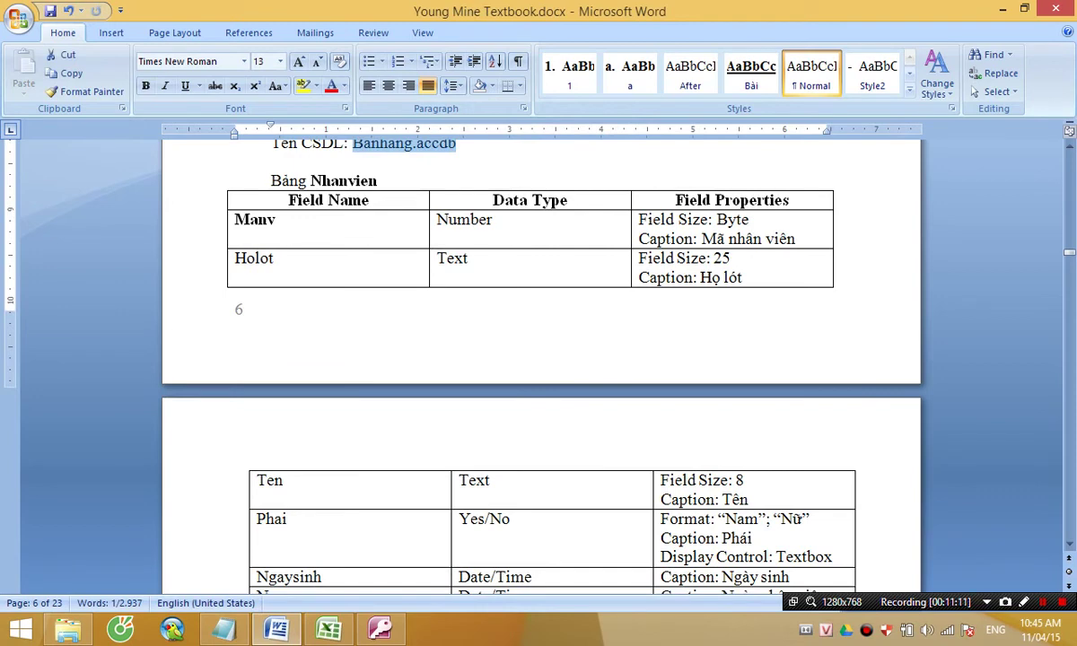
click(313, 180)
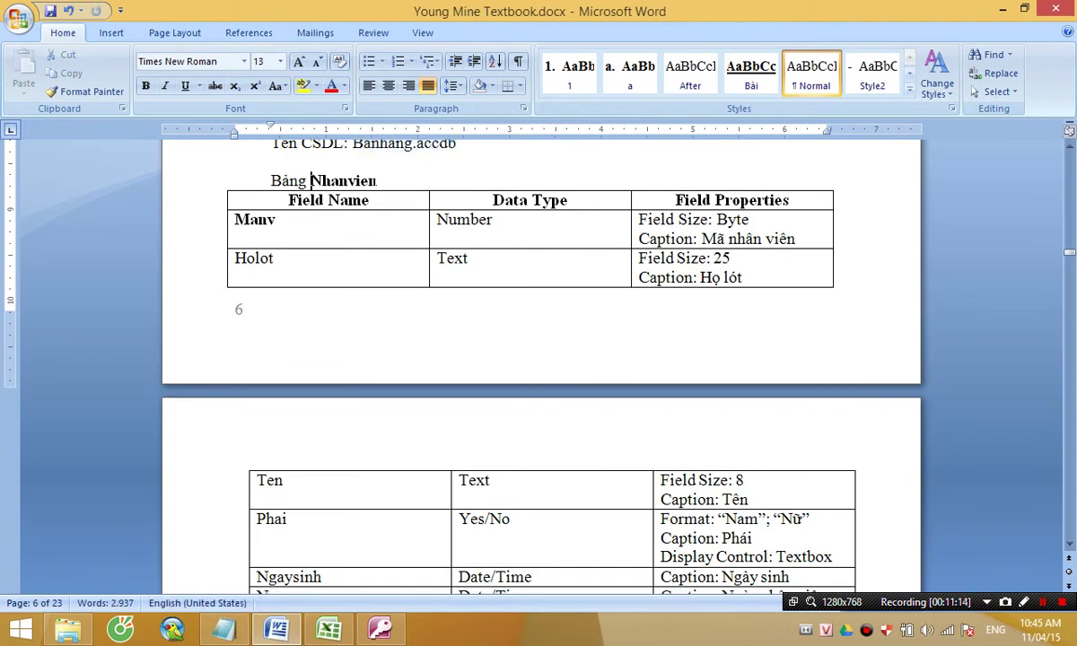
key(End)
click(493, 219)
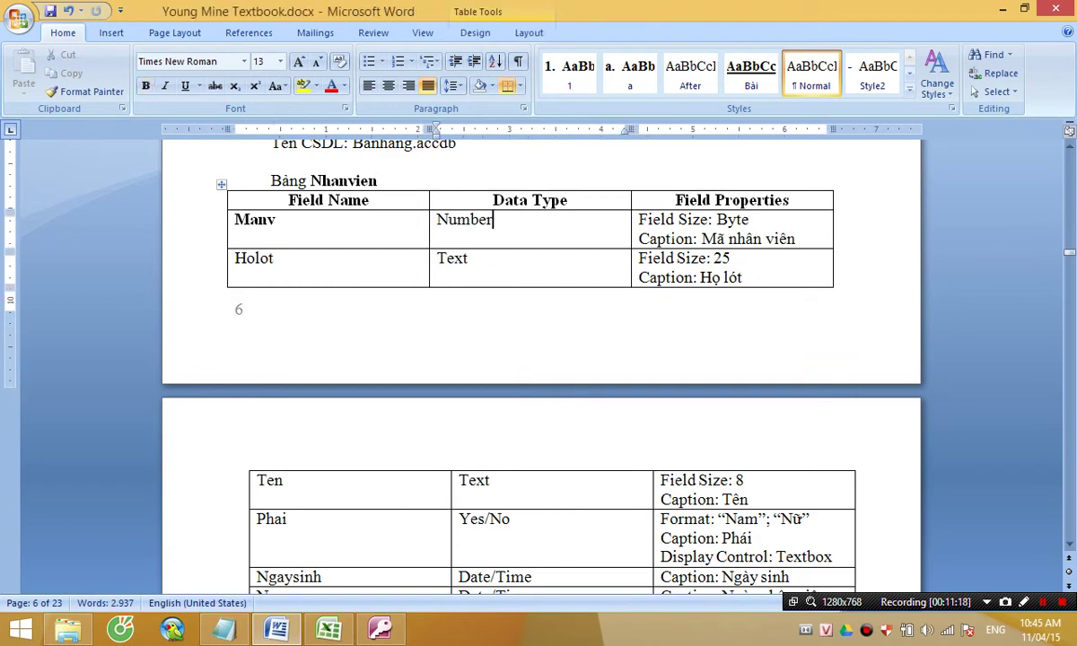
click(711, 219)
Switch to the Bai2 database in Access, open the Sinhvien table in Design view and select the Hoten field.
click(379, 628)
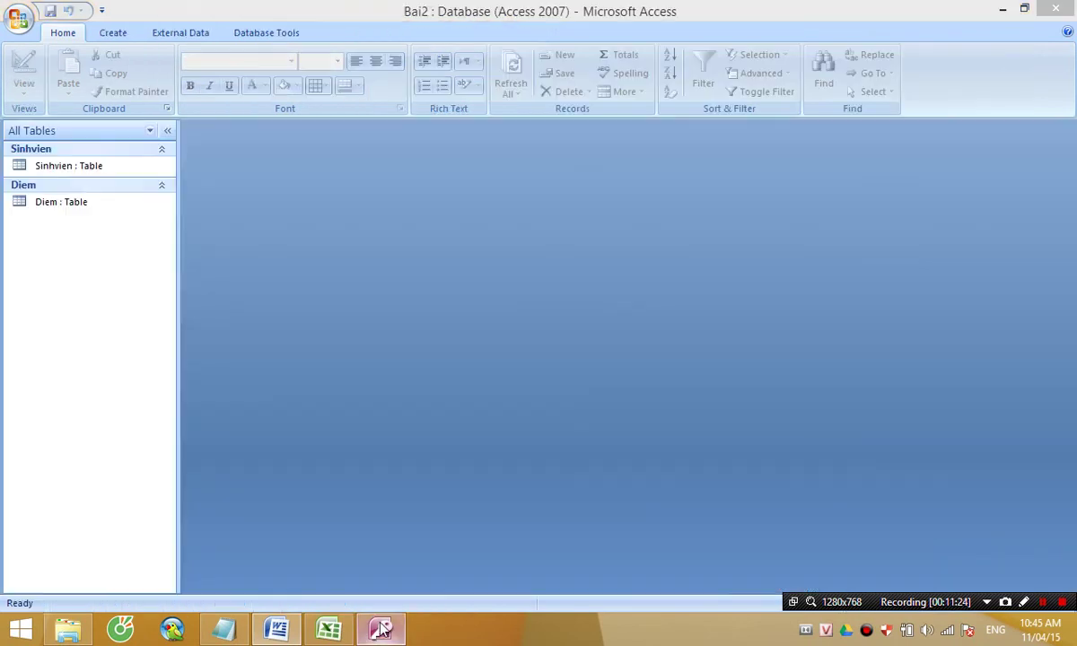
click(89, 171)
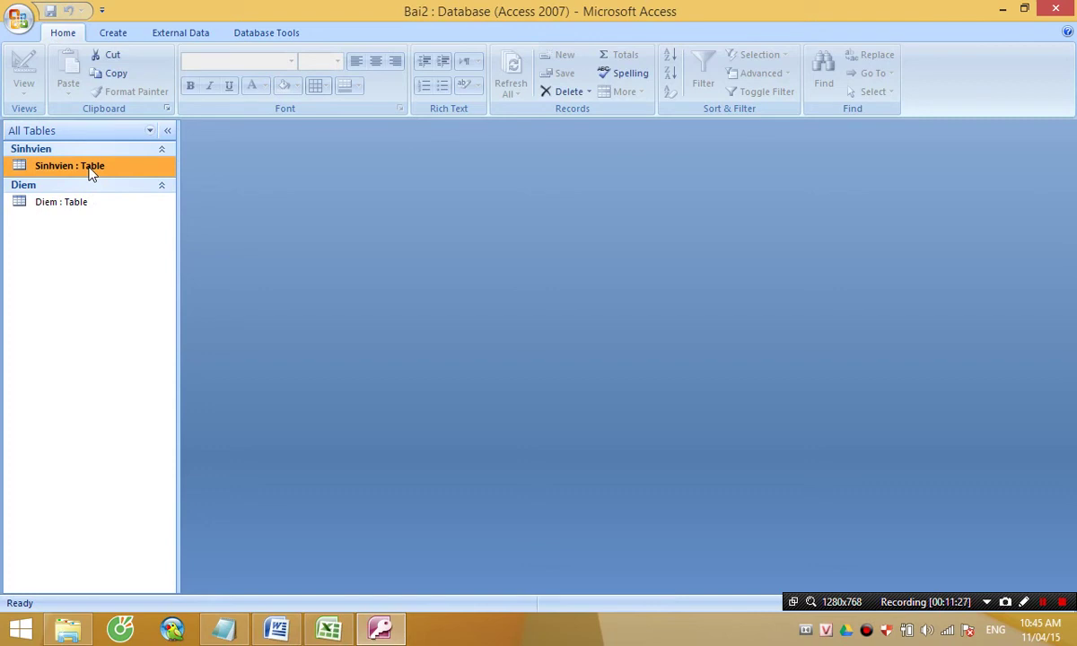
right_click(90, 172)
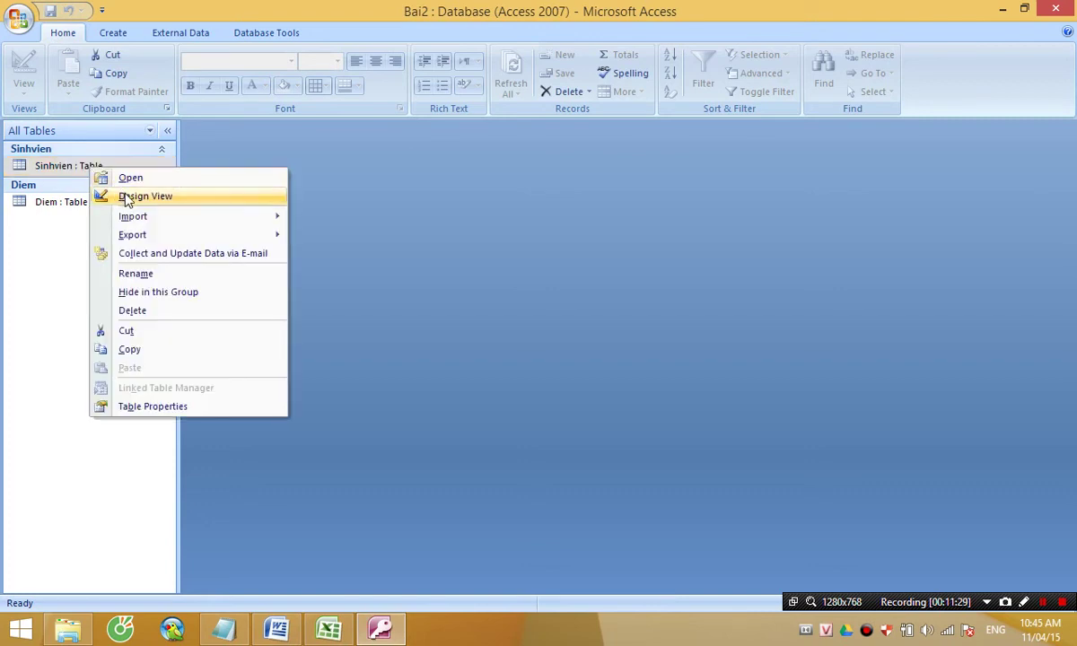
click(143, 195)
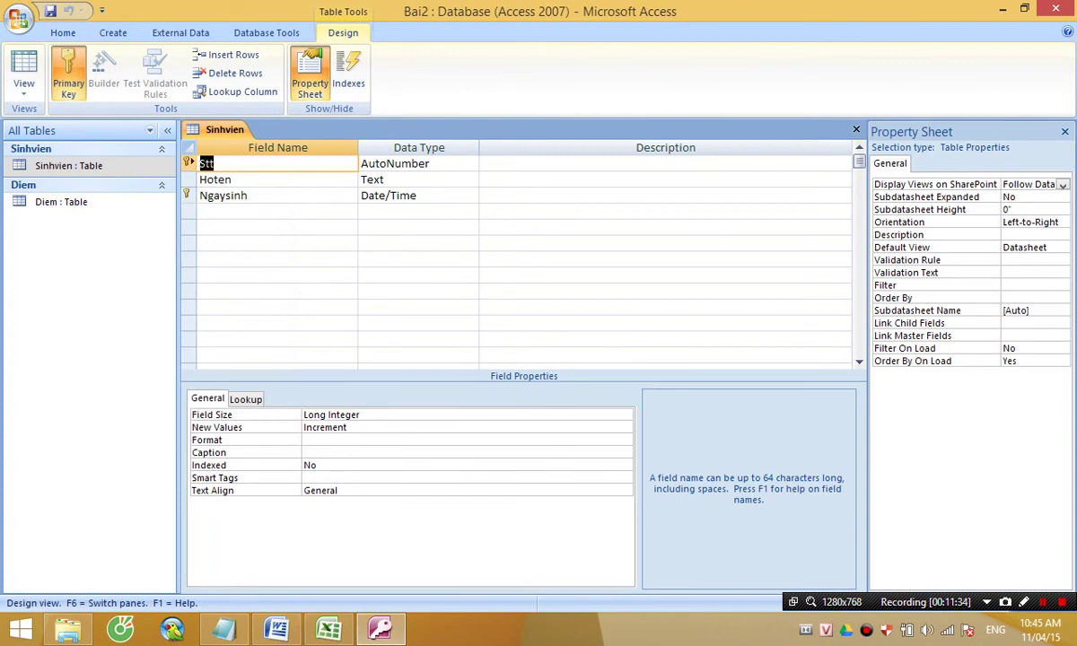
click(188, 163)
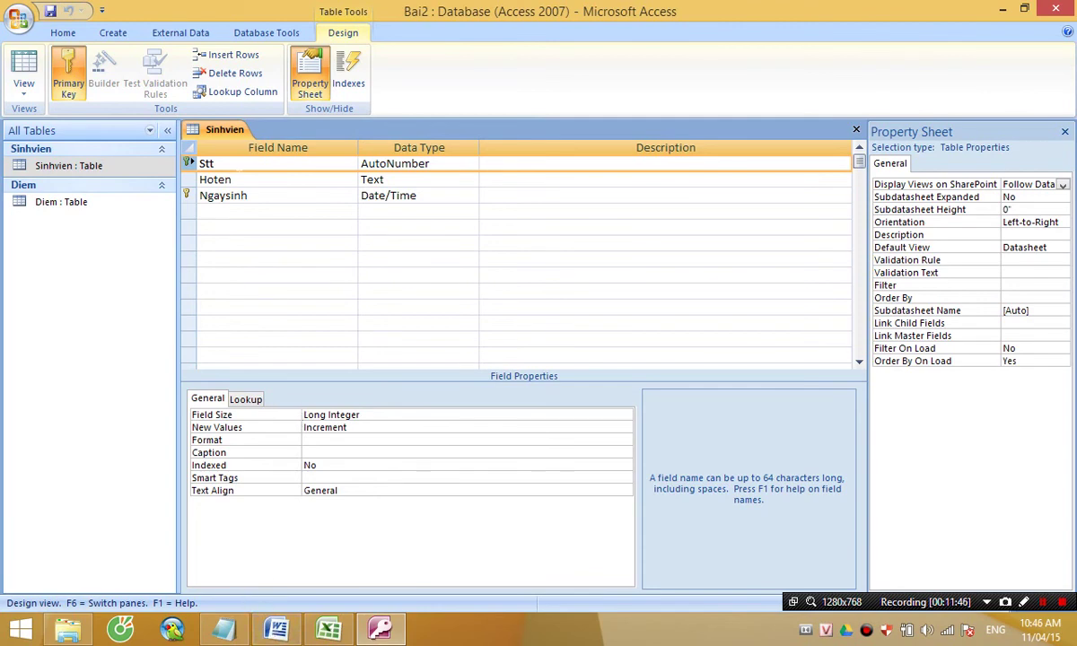
click(215, 180)
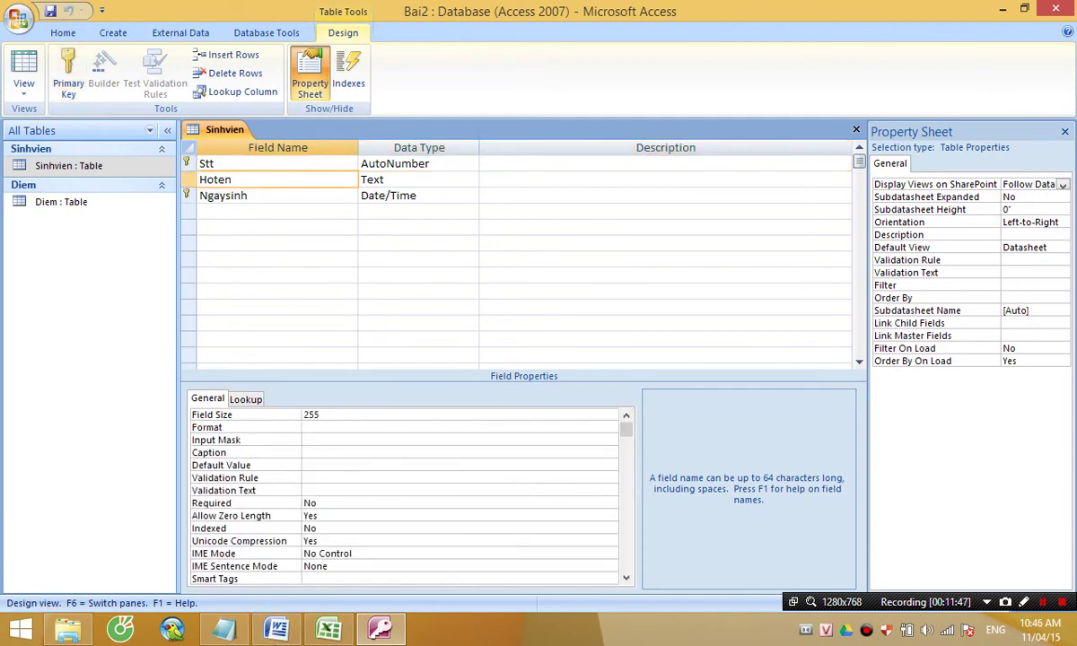
Check the specification in Word, return to Access and set the Hoten field size to 25, finishing on the Ngaysinh field.
click(277, 628)
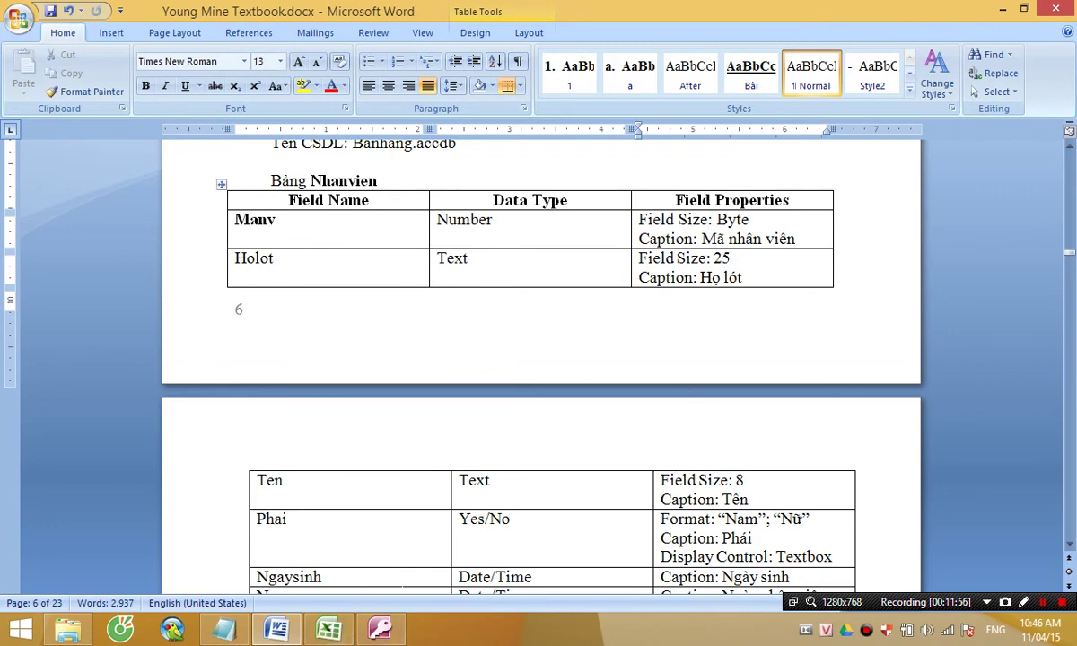
mouse_move(341, 635)
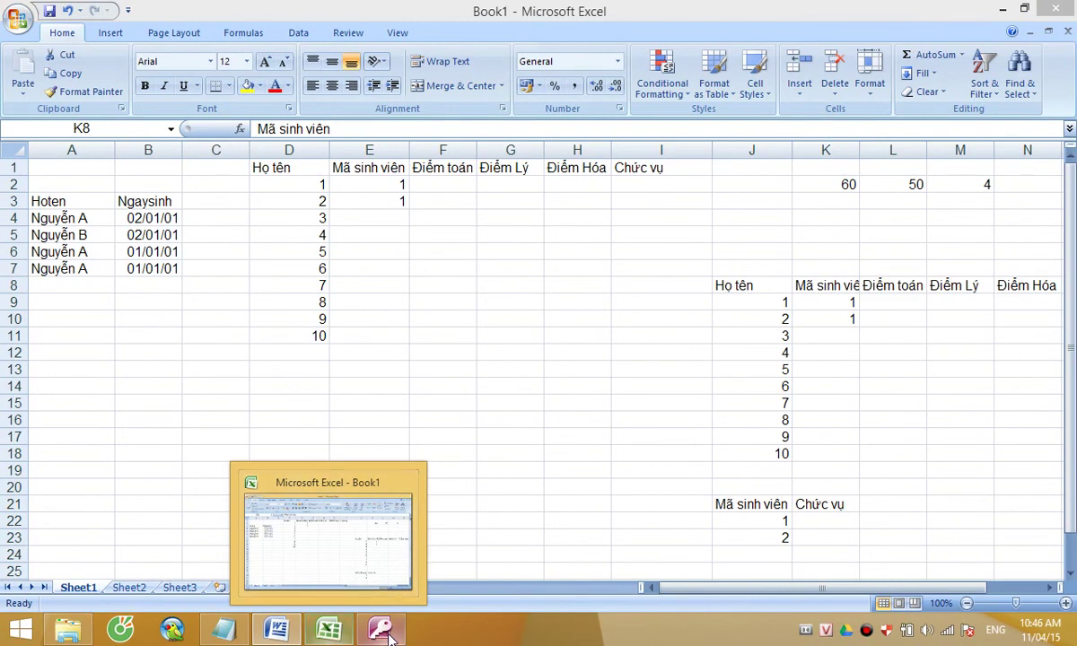
mouse_move(380, 630)
click(386, 572)
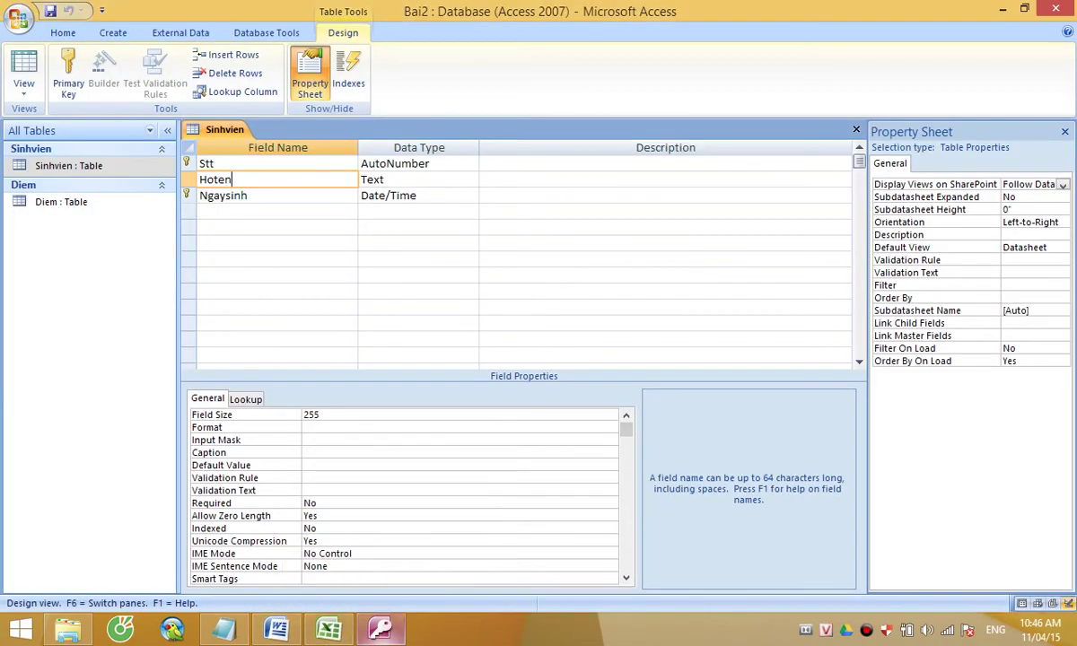
key(F6)
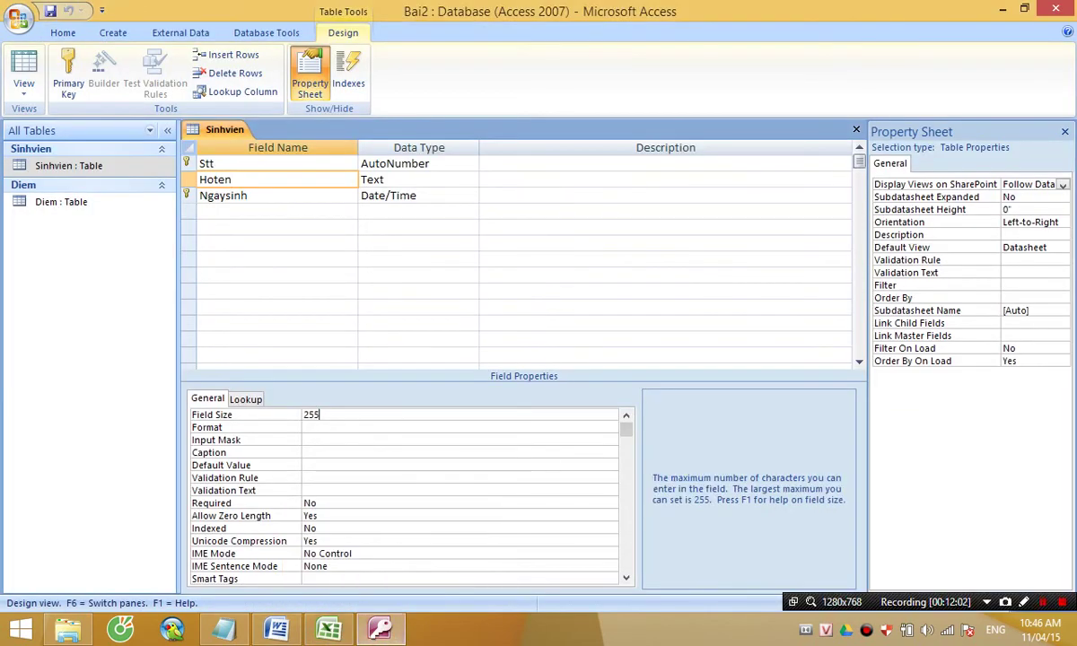
text(25)
key(Return)
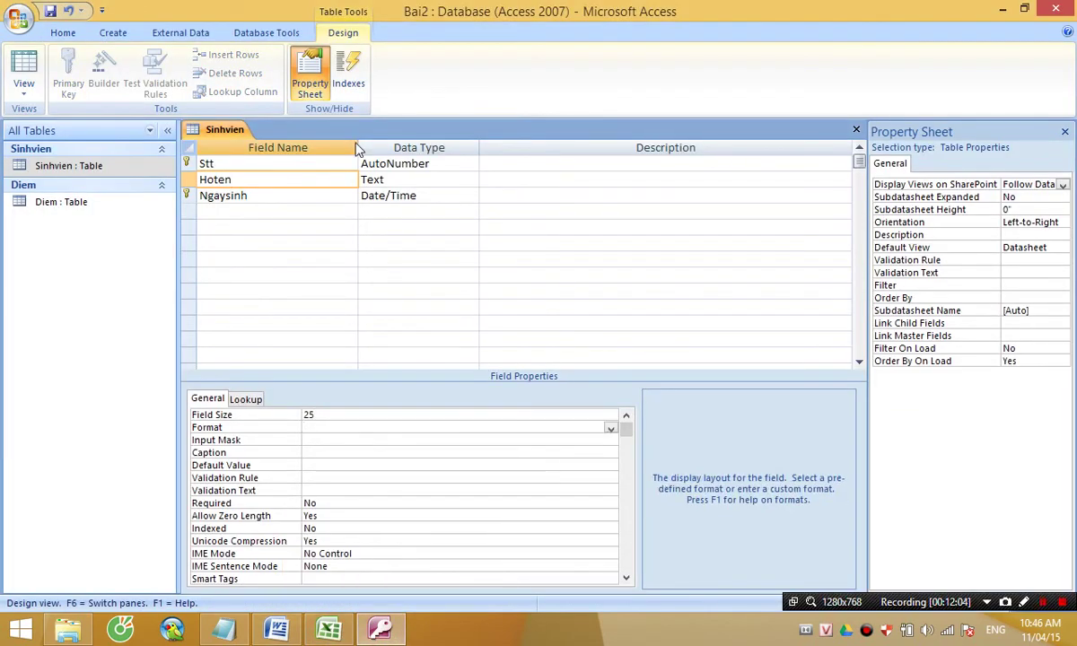
click(247, 195)
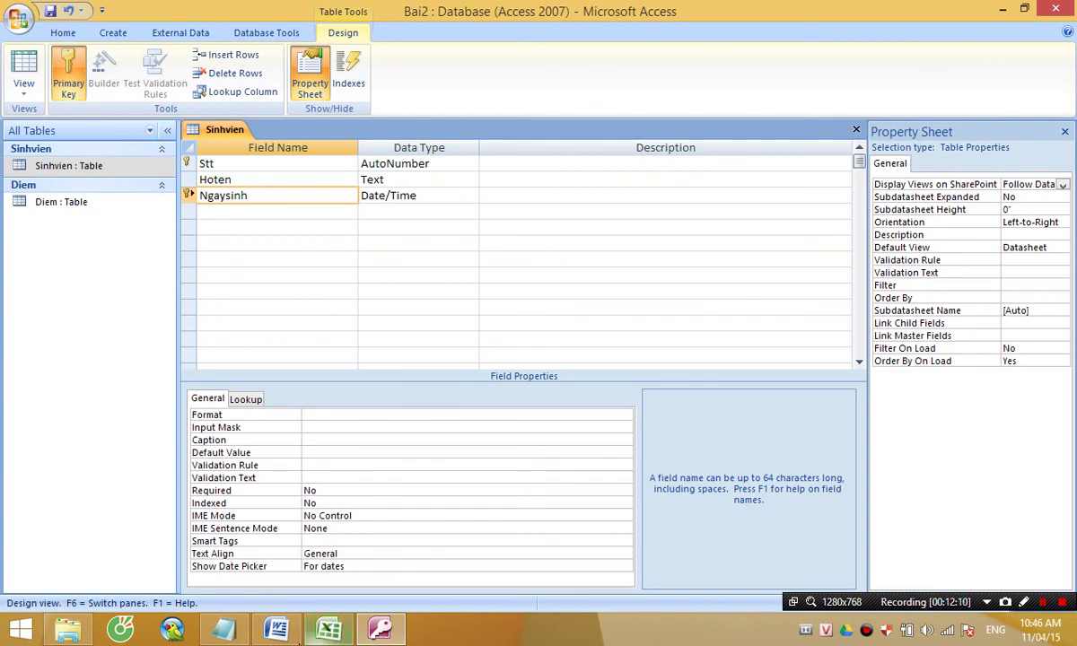
Switch back to the Word exercise and highlight the database name Banhang.accdb and the table name Nhanvien in turn.
click(276, 627)
scroll(538, 359, down, 3)
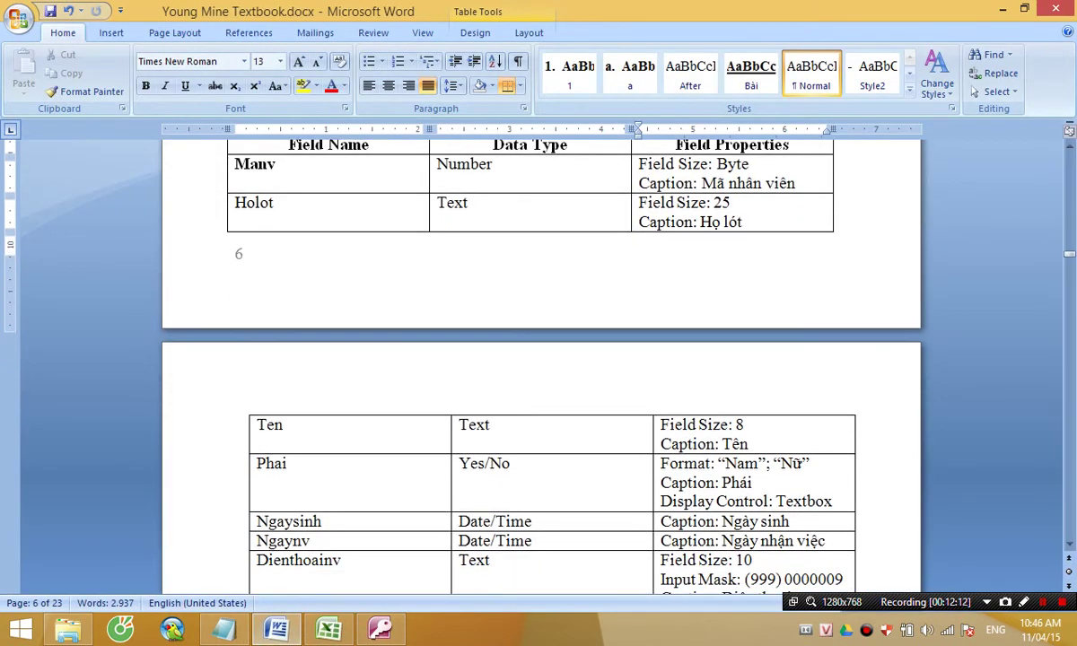
scroll(538, 359, up, 2)
scroll(539, 359, up, 2)
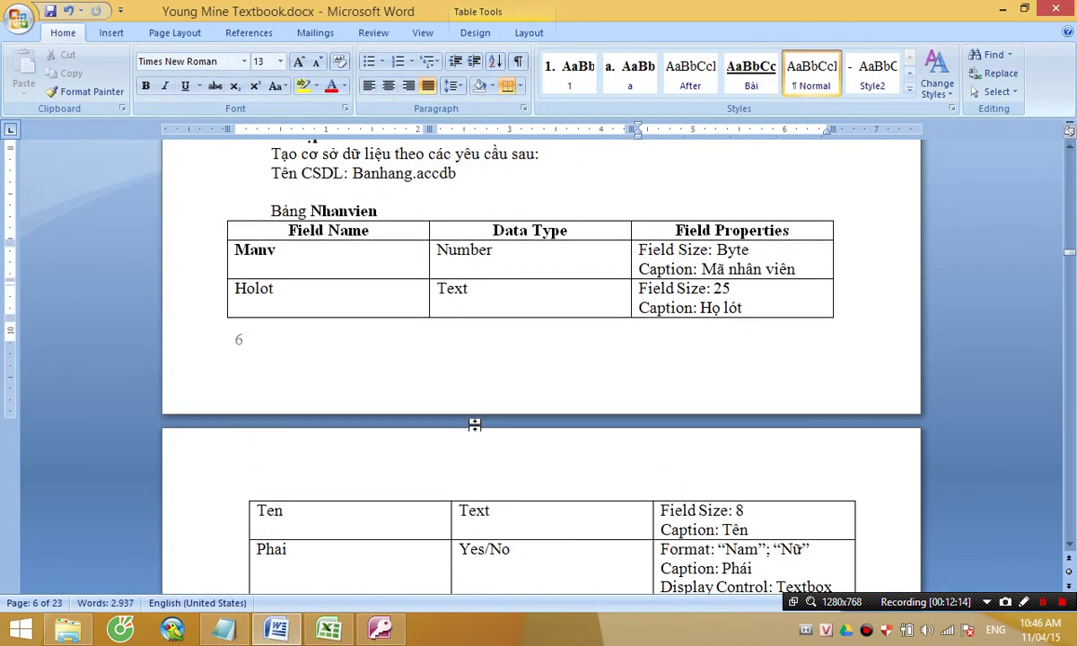
scroll(538, 359, down, 1)
scroll(475, 352, down, 1)
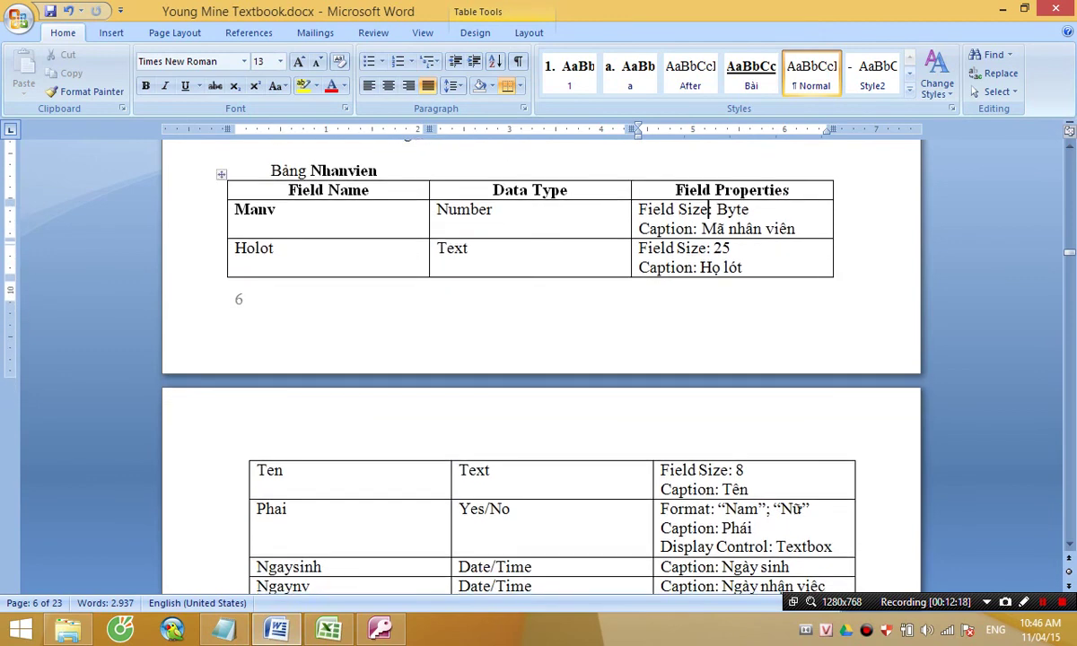
scroll(475, 352, up, 1)
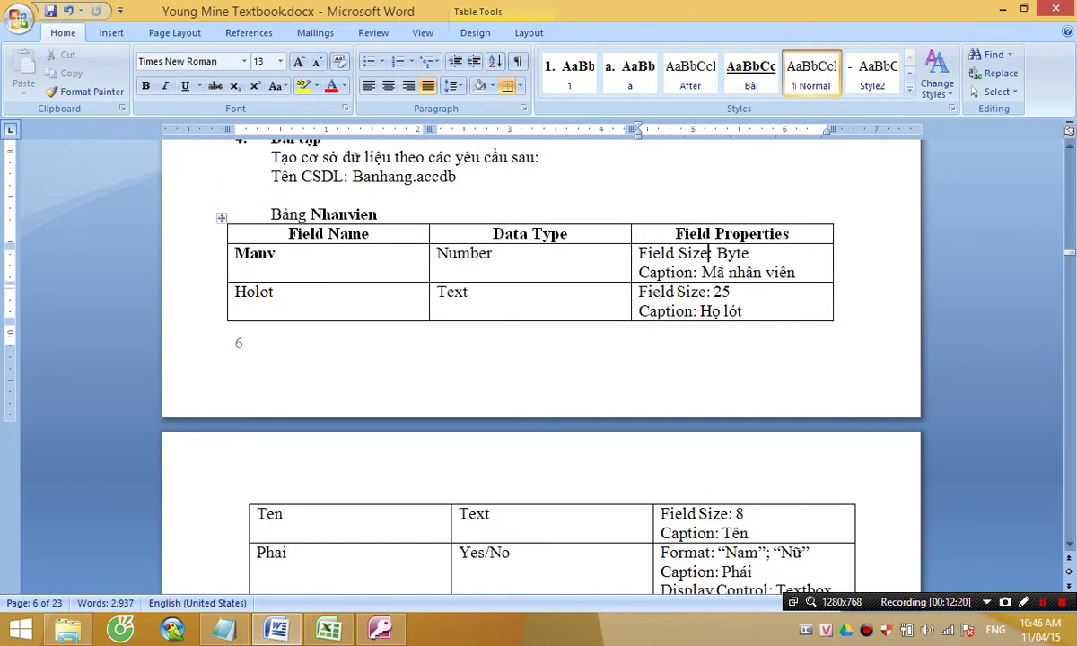
drag(352, 176, 456, 177)
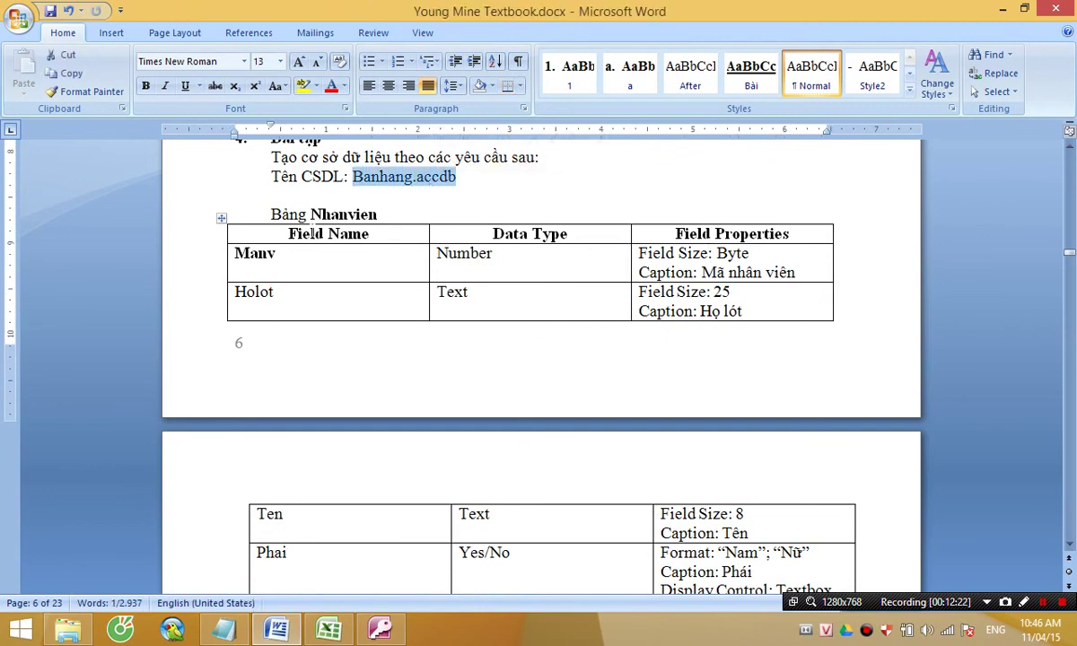
click(305, 204)
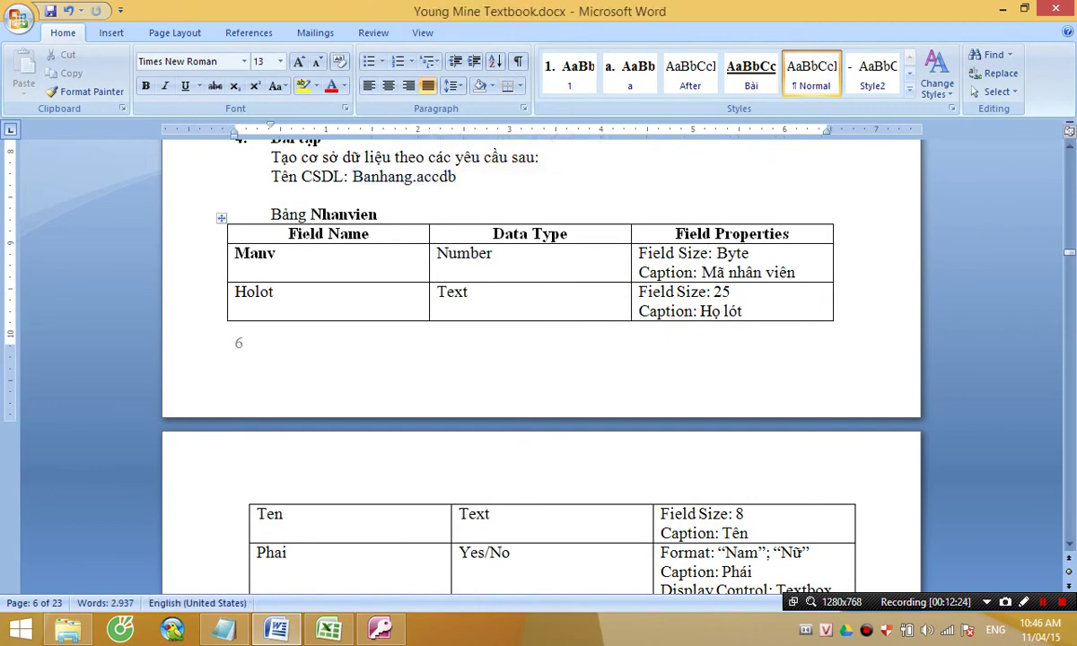
drag(310, 205, 351, 204)
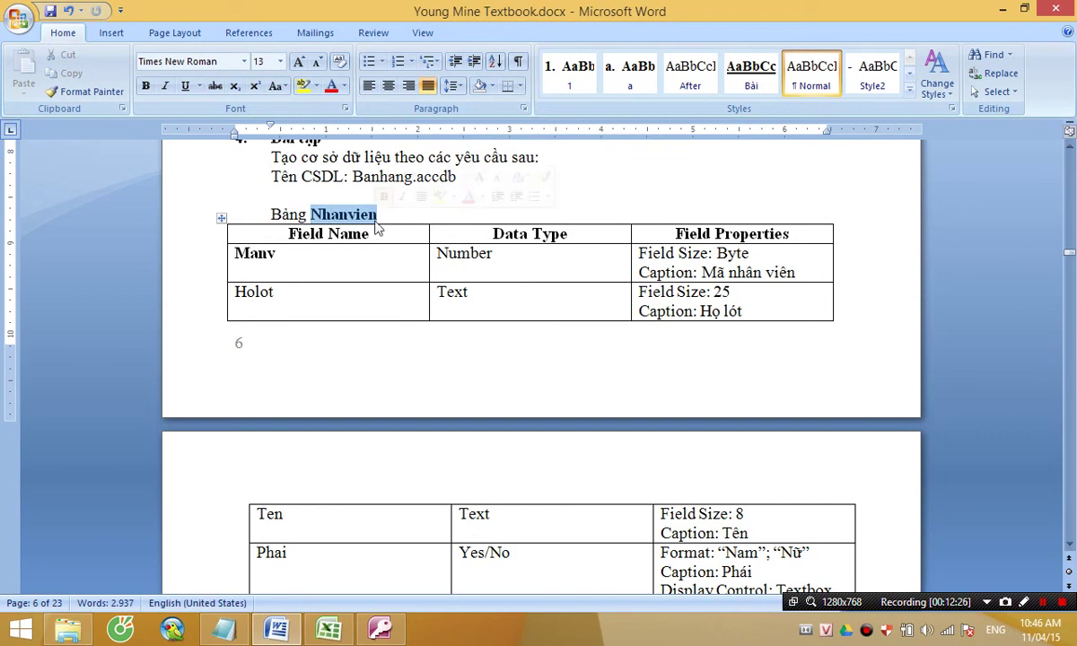
Review the Nhanvien field rows from Manv and Holot through Hinhnv, with their data types and properties.
click(311, 249)
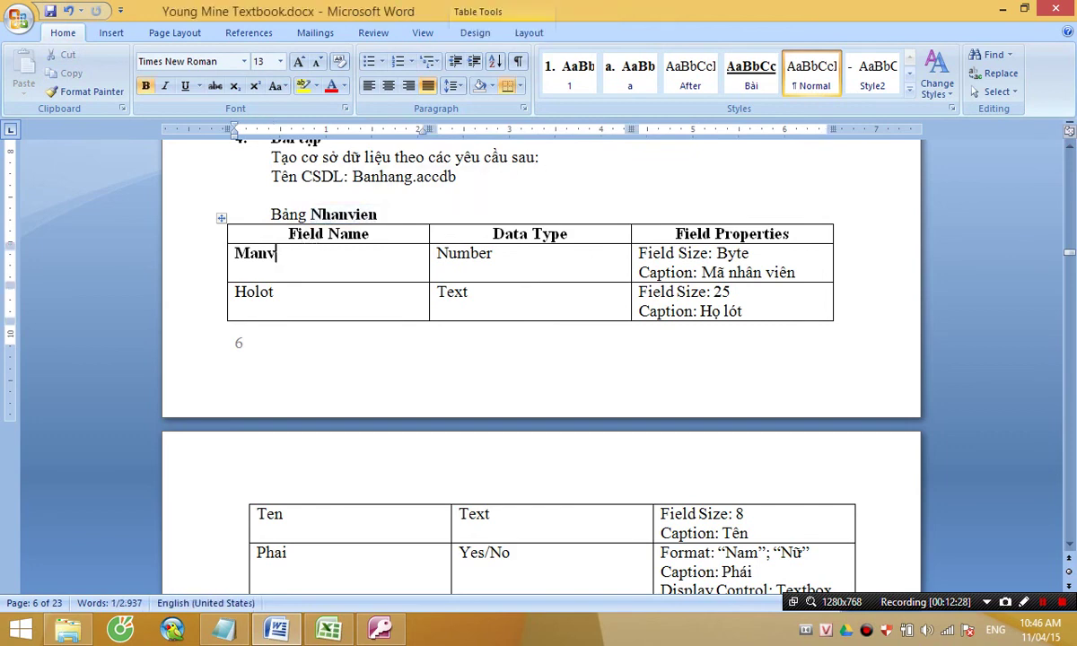
scroll(422, 129, down, 1)
key(Down)
key(Down)
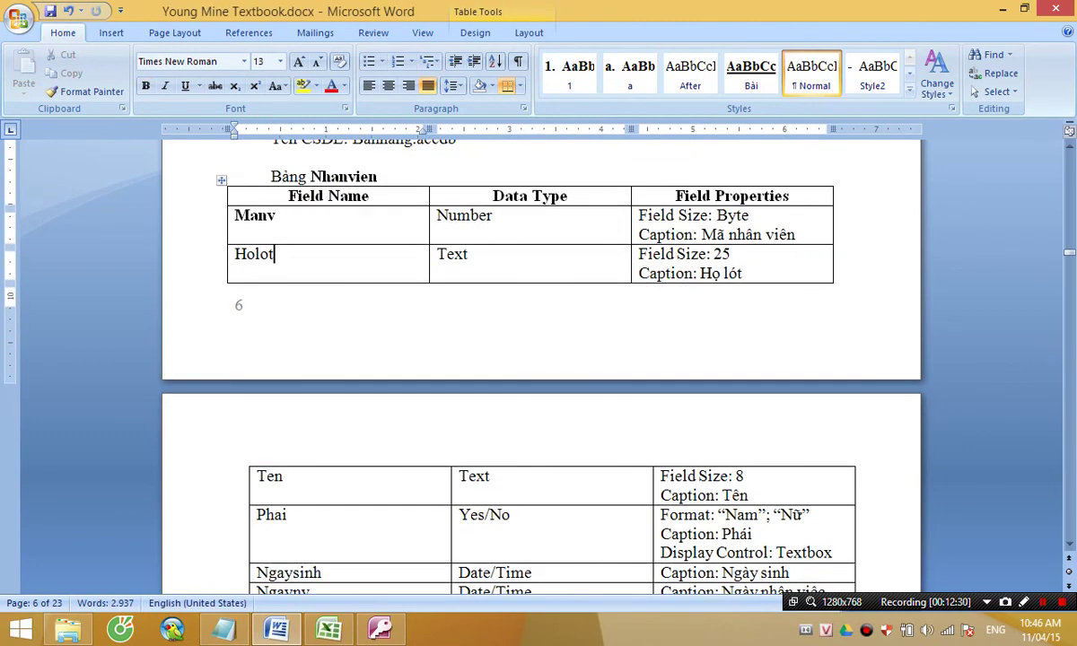
scroll(538, 359, down, 1)
scroll(538, 359, down, 3)
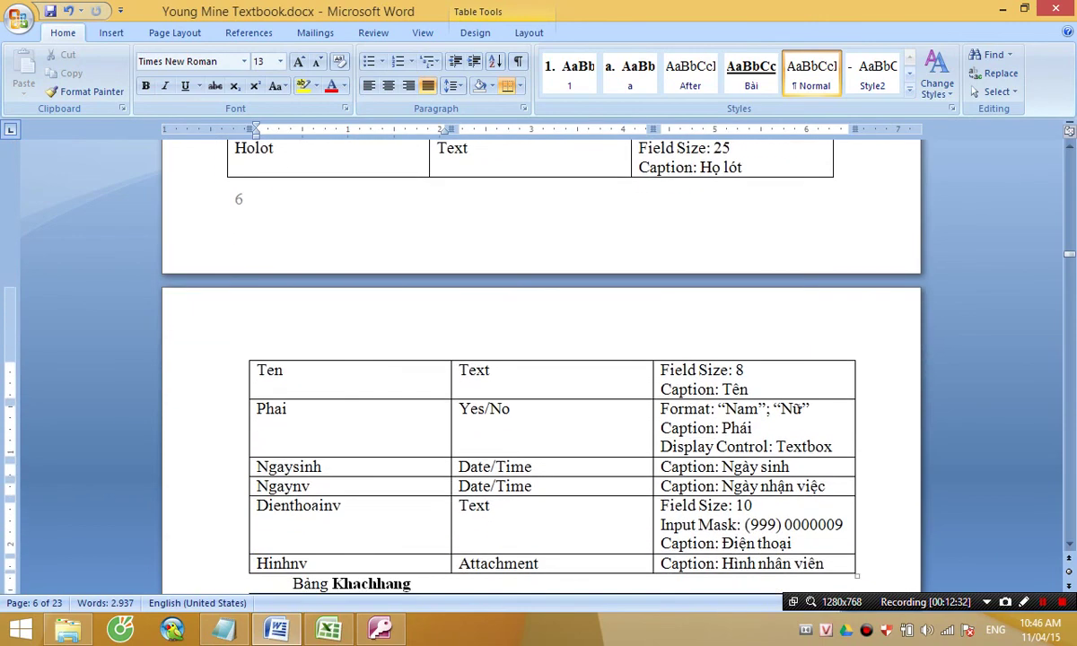
scroll(538, 359, up, 5)
scroll(539, 359, up, 1)
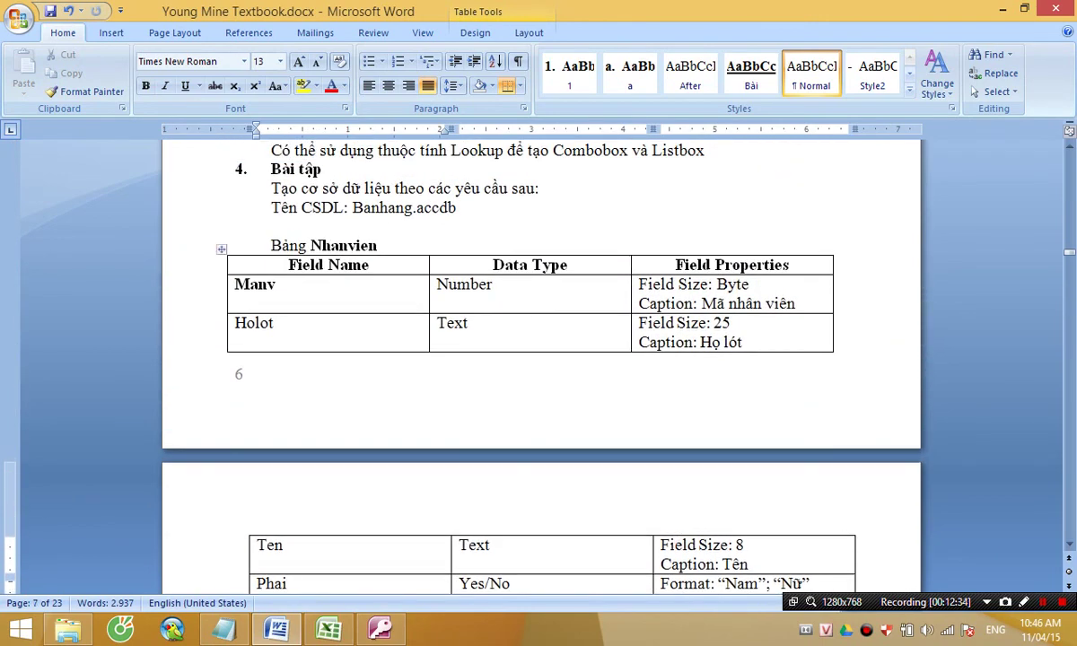
Highlight the bold field name Manv in the Nhanvien table, then clear the selection.
drag(276, 286, 229, 283)
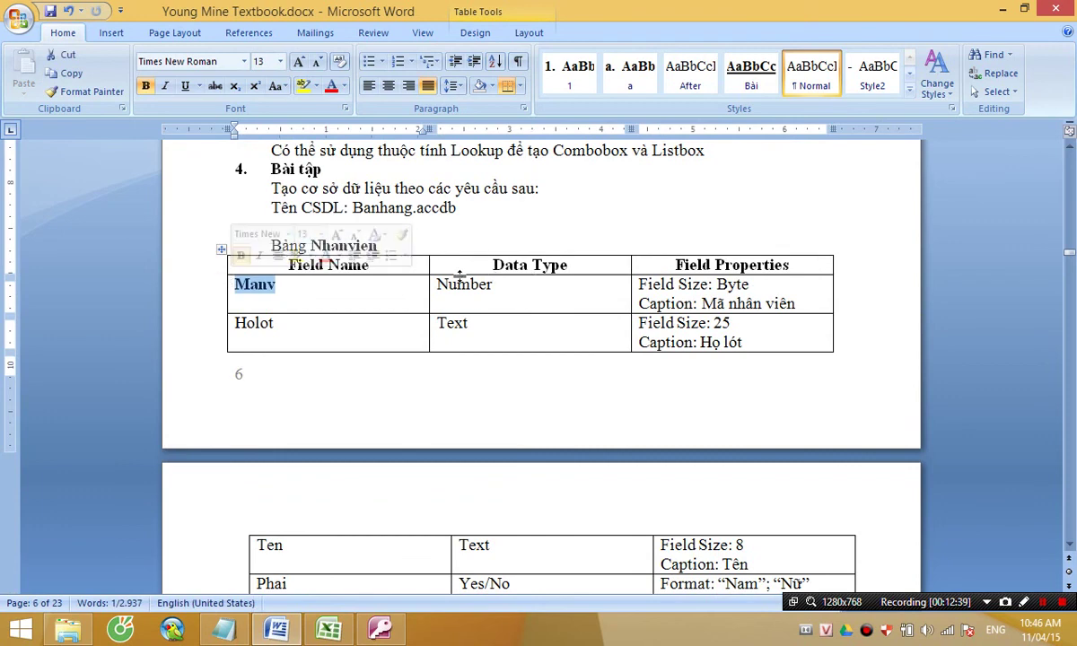
click(369, 264)
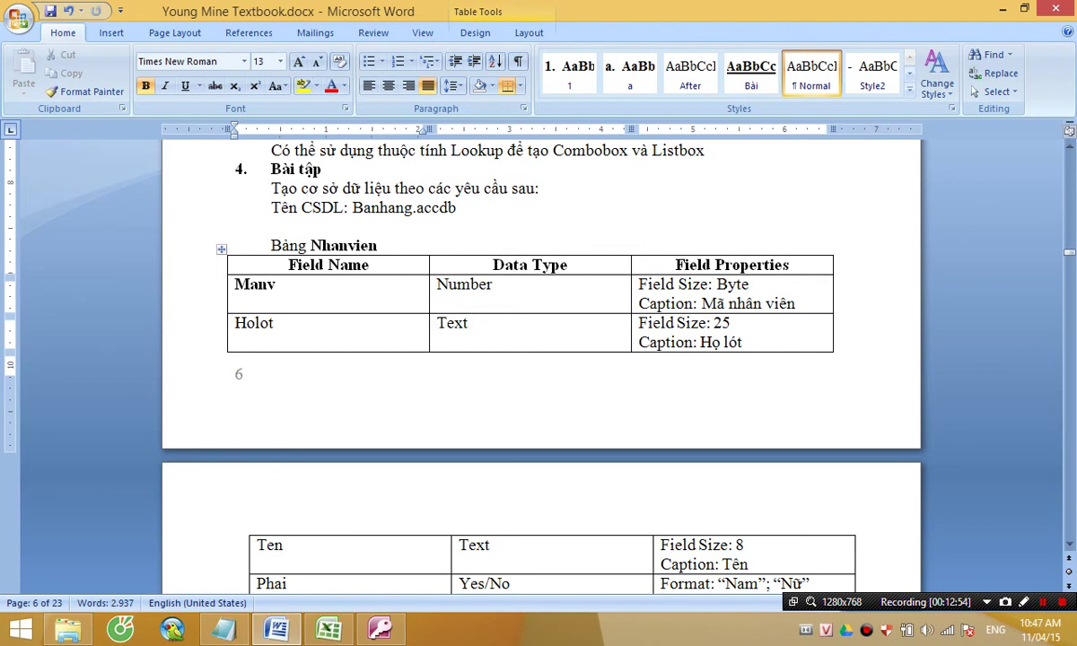
scroll(579, 285, down, 2)
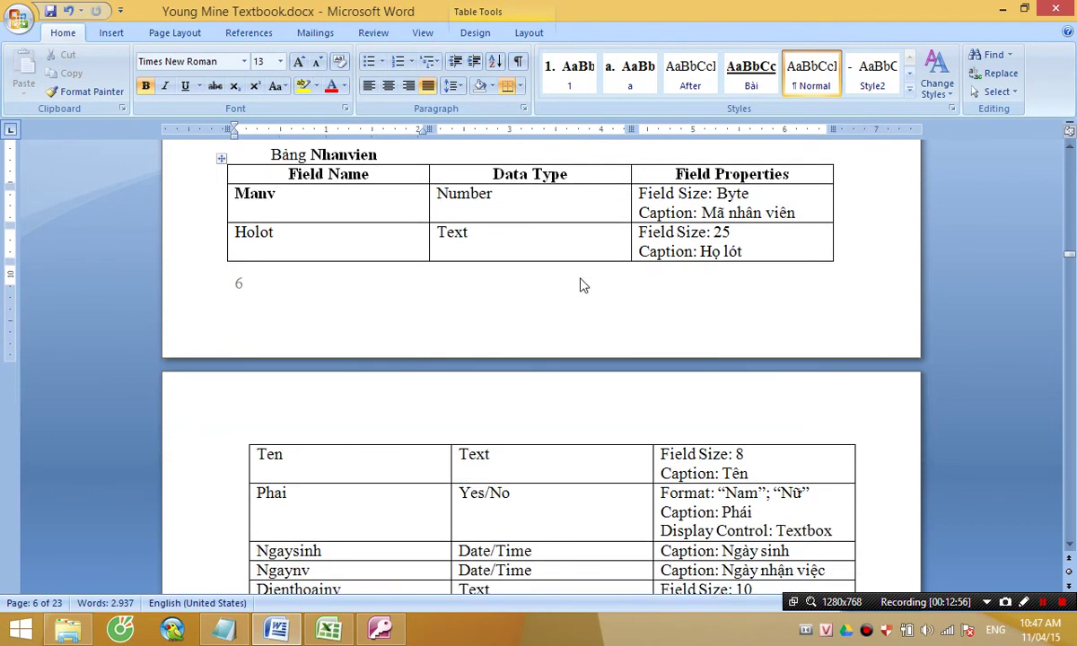